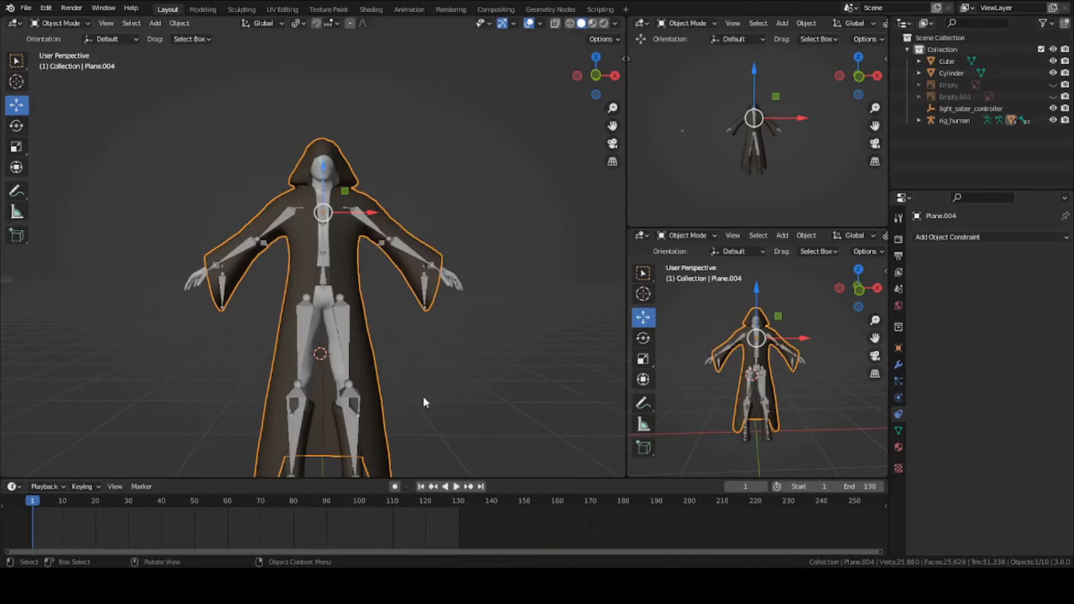
middle_drag(386, 270, 374, 310)
scroll(347, 288, up, 2)
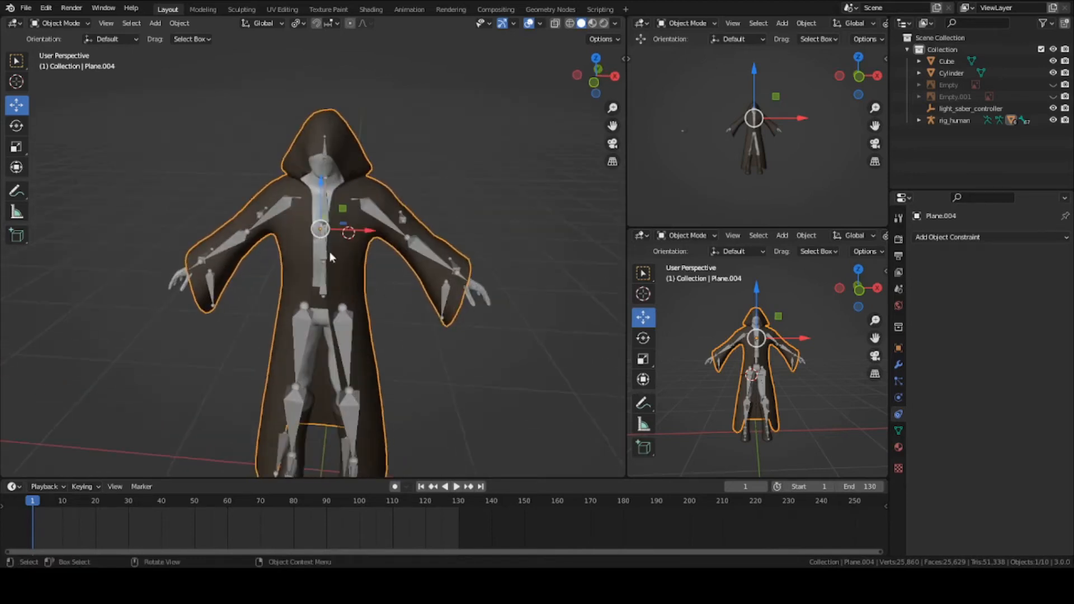
click(316, 208)
key(g)
key(x)
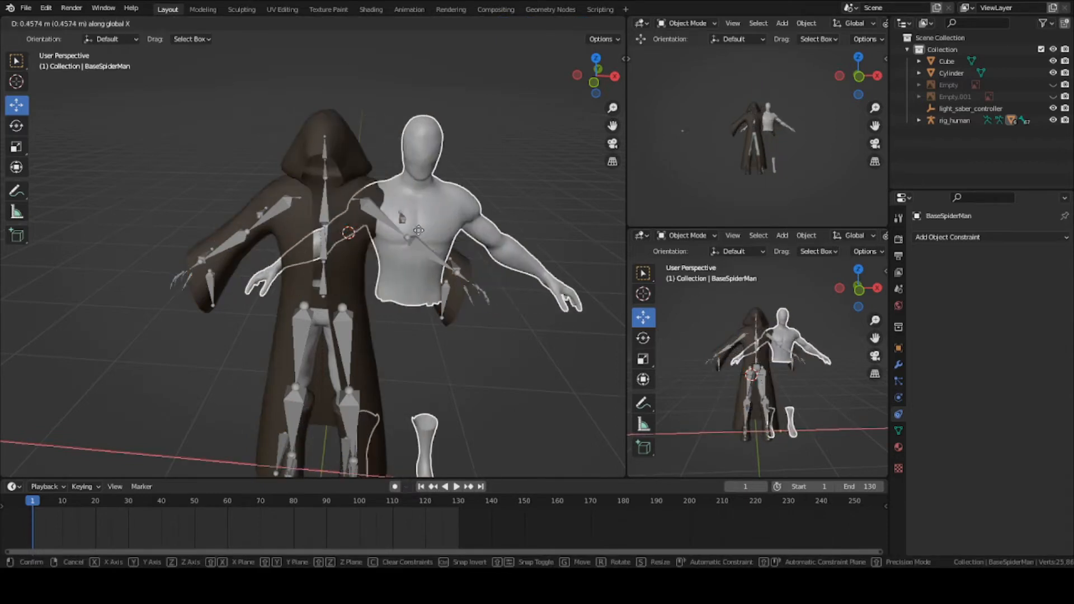
right_click(443, 238)
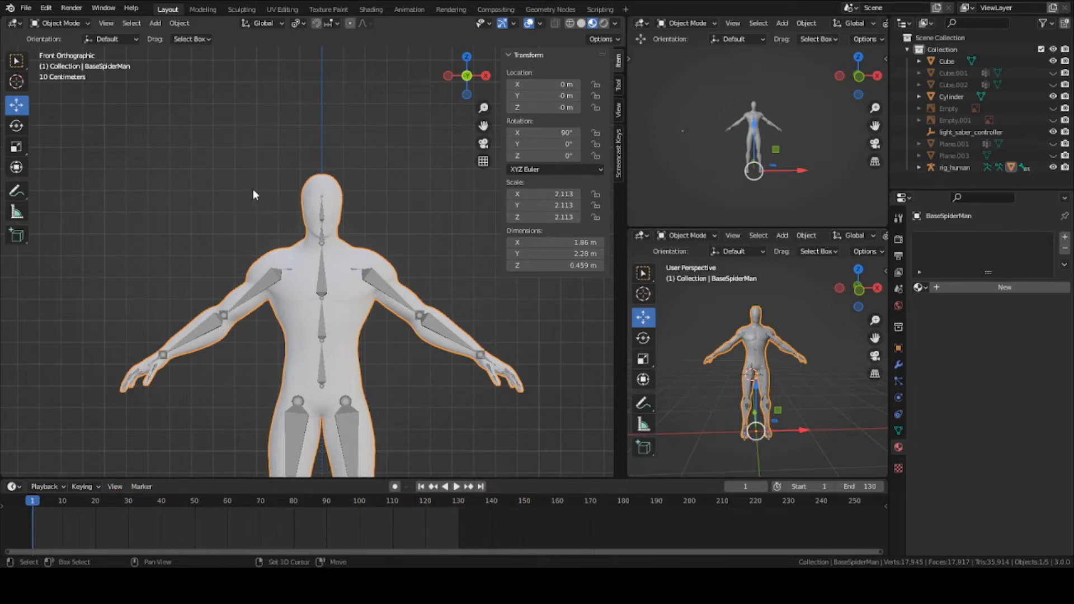
Step: Add the reference image of the Jedi in the tan tunic and brown robe, and move it up beside the body
scroll(319, 210, down, 4)
scroll(396, 261, up, 5)
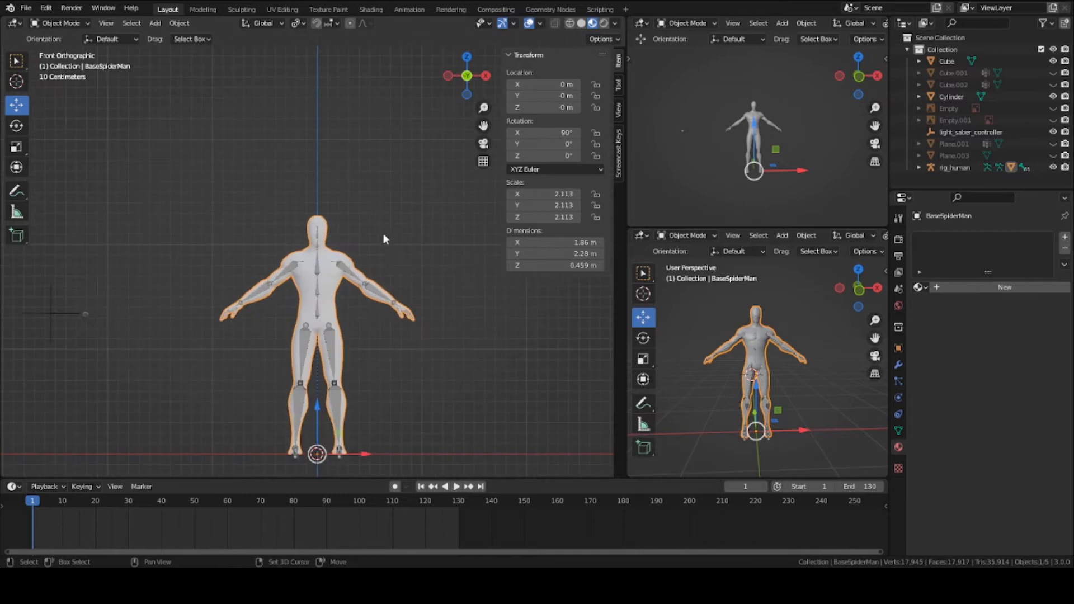
key(shift+a)
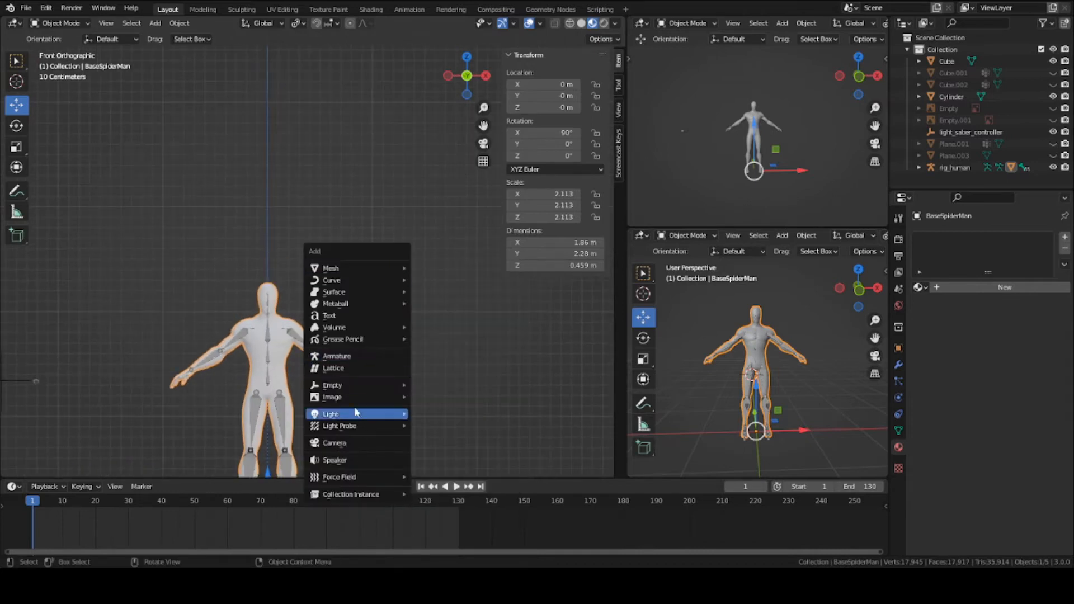
mouse_move(351, 398)
click(468, 396)
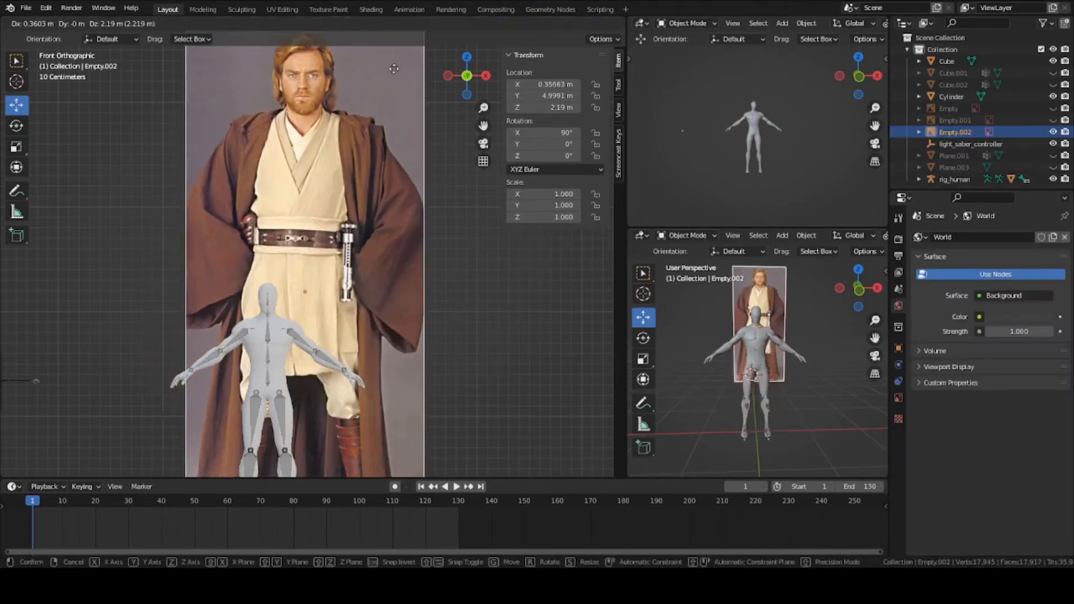
key(g)
click(394, 195)
Step: Scale the tan-tunic Jedi image down to about 0.398 and place it near X 1.3 m, Z 2.69 m
scroll(393, 195, down, 2)
key(s)
click(418, 266)
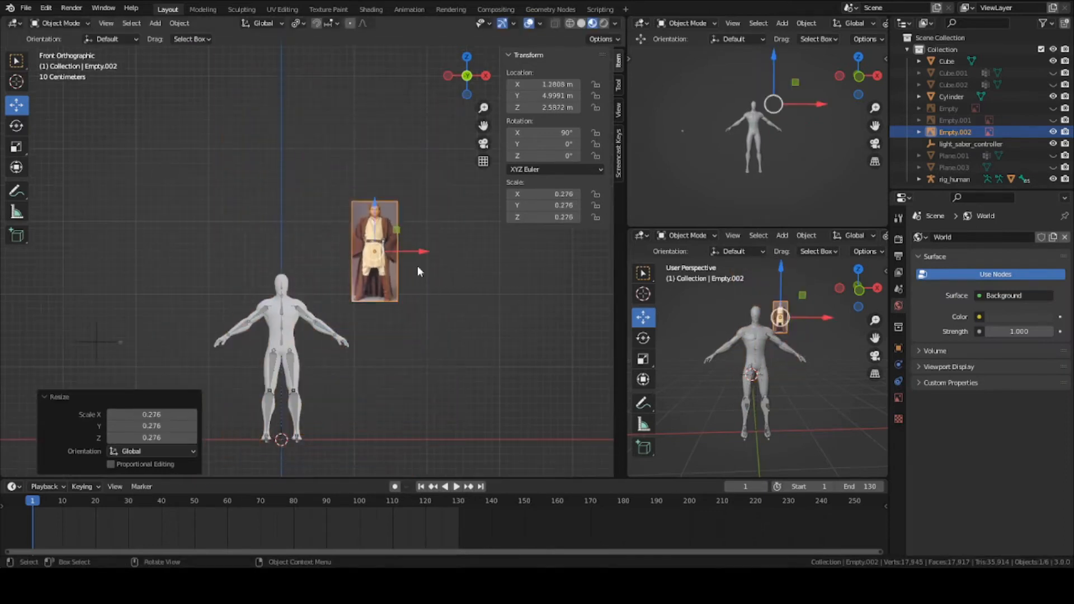
scroll(417, 267, up, 2)
key(s)
click(442, 258)
drag(364, 268, 360, 271)
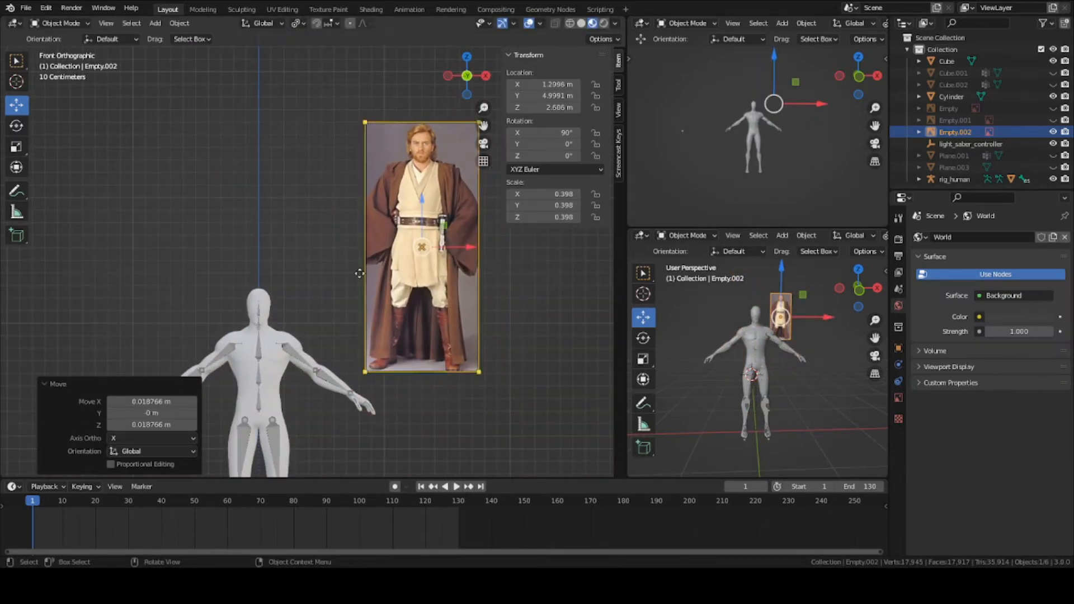
Step: Add the reference image of the hooded Jedi holding a blue lightsaber and move it to the other side of the body
key(shift+a)
click(397, 271)
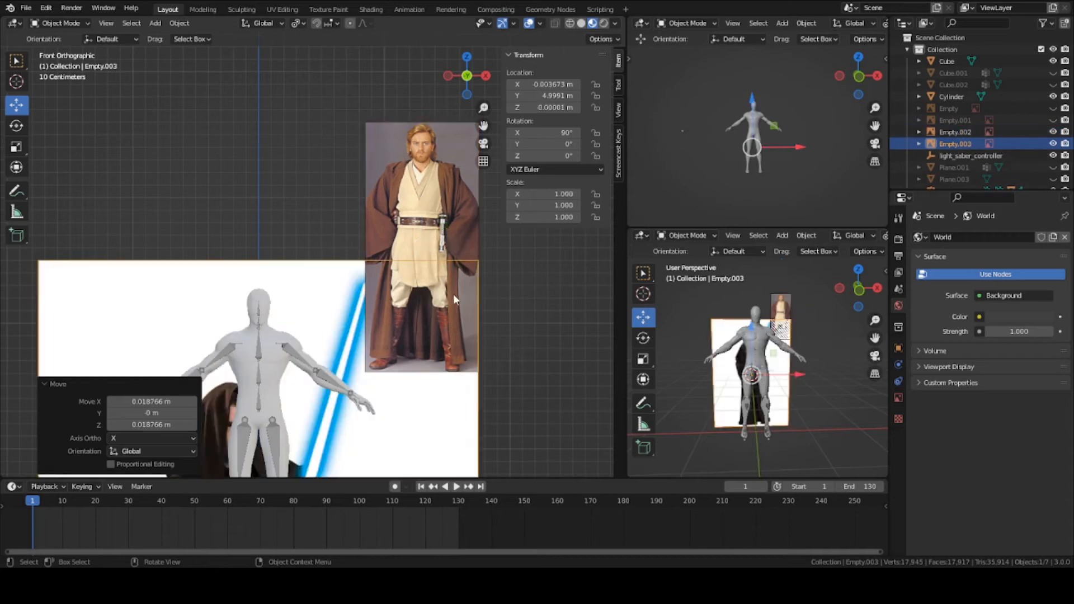
key(g)
key(Return)
scroll(367, 152, down, 1)
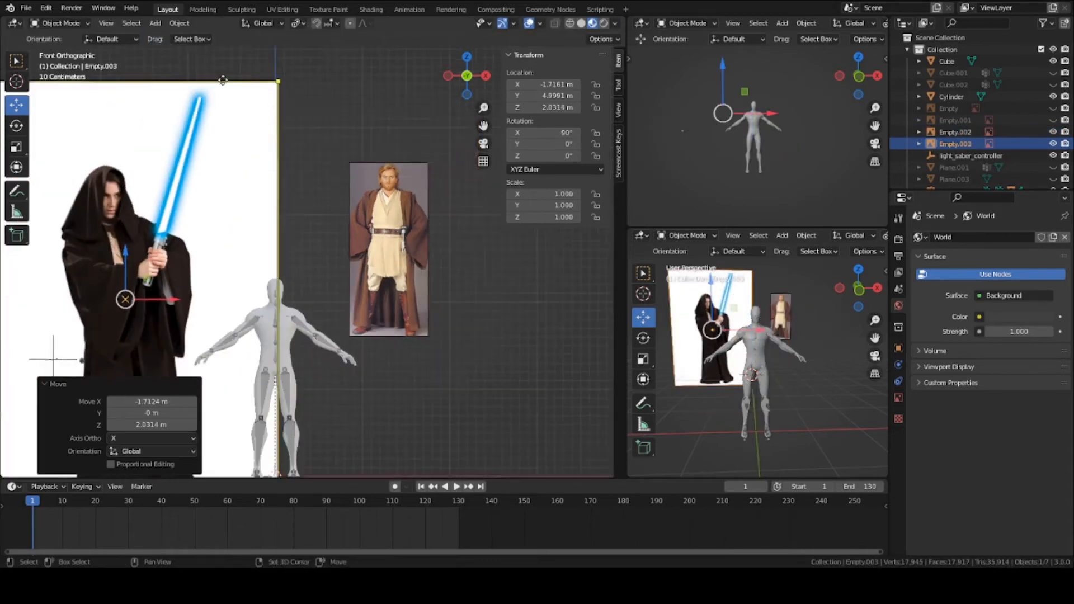
Step: Scale the hooded Jedi image down to about 0.47 and position it above and beside the body
key(s)
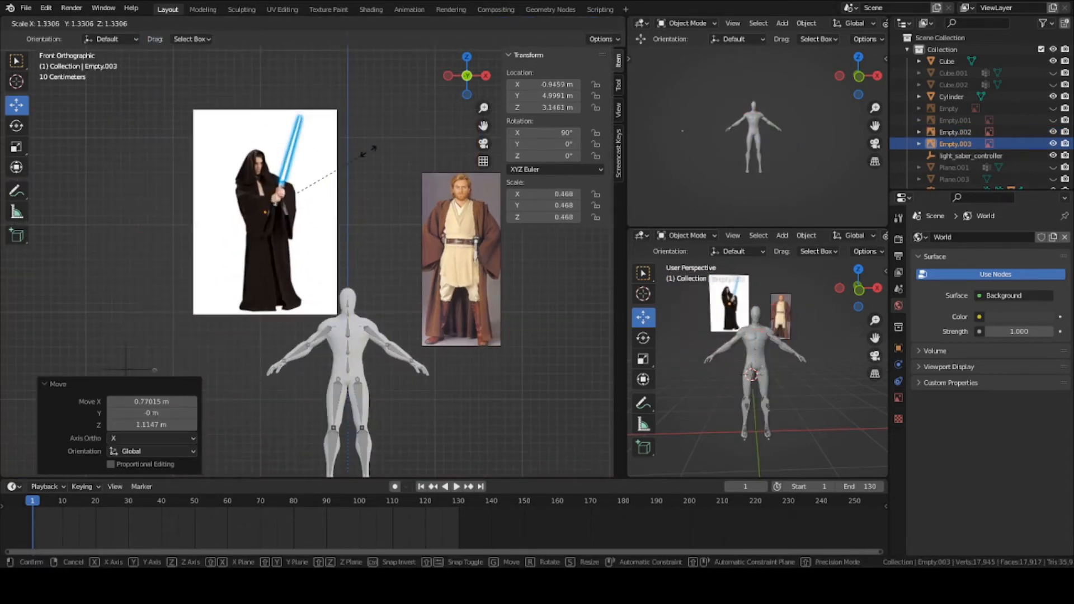
key(Return)
key(g)
click(345, 164)
Step: Select both reference images and move them together about -3.77 m along Y, closer behind the body
middle_drag(345, 164, 144, 223)
shift+click(170, 221)
key(g)
key(y)
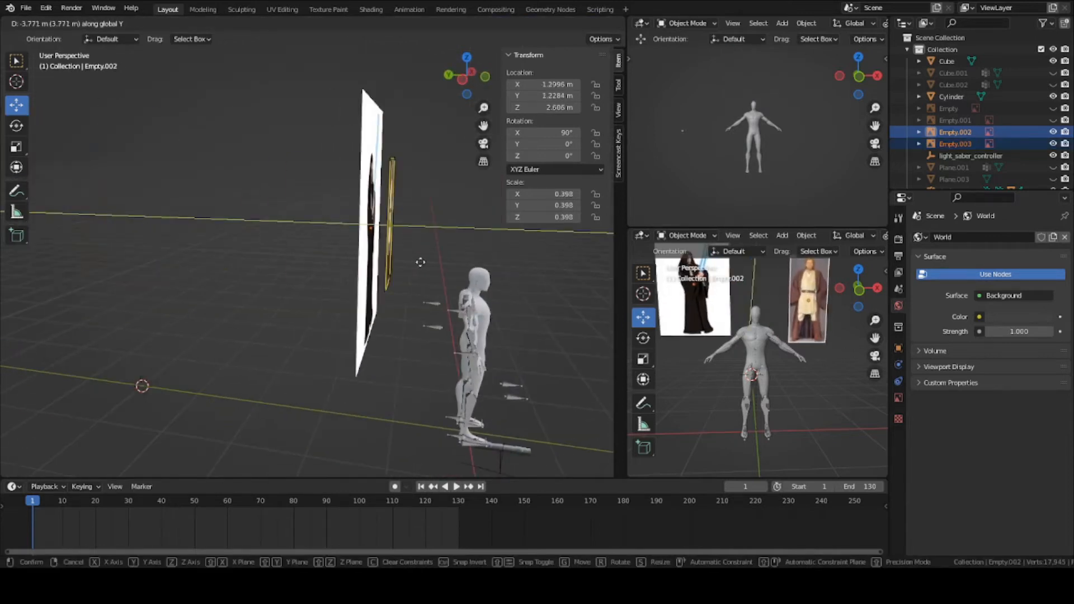
click(421, 260)
Step: Tilt the tan-tunic Jedi image freely around X to about 58.2°, and turn it about 36.9° around Z
middle_drag(419, 249, 329, 192)
click(313, 193)
key(r)
key(x)
click(378, 222)
middle_drag(379, 223, 431, 246)
key(r)
key(z)
click(405, 189)
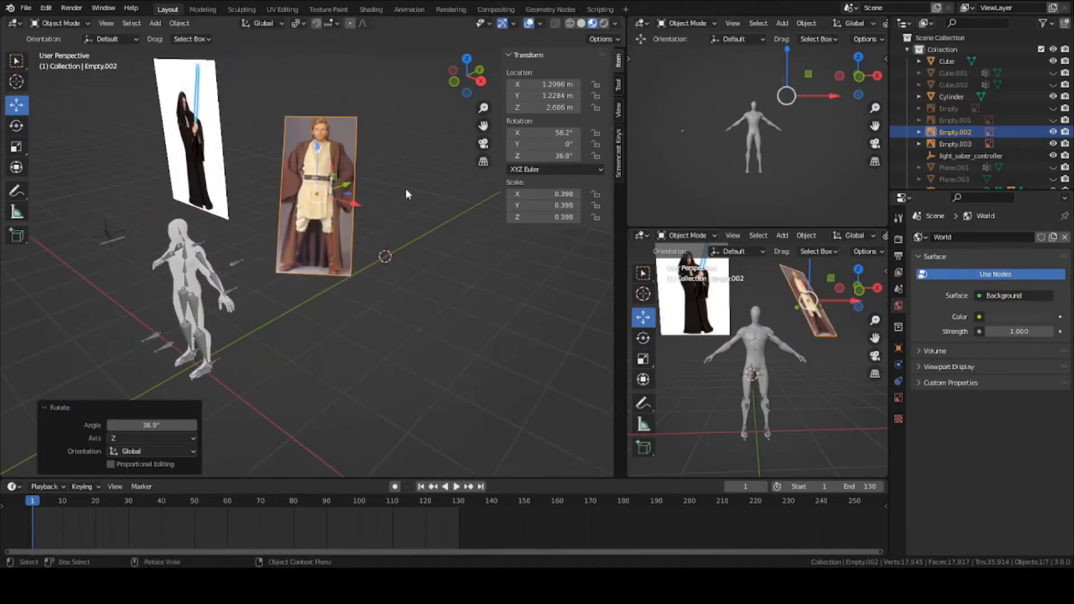
middle_drag(405, 189, 421, 207)
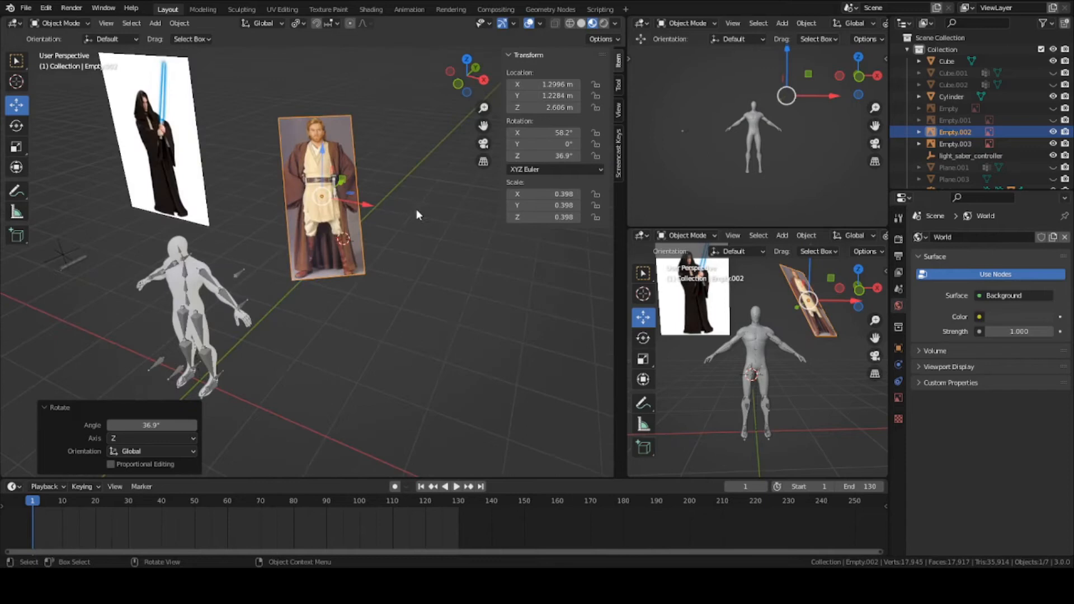
Step: Clear the tan-tunic Jedi image's rotation and stand it upright with an exact 90° rotation around X
key(alt+r)
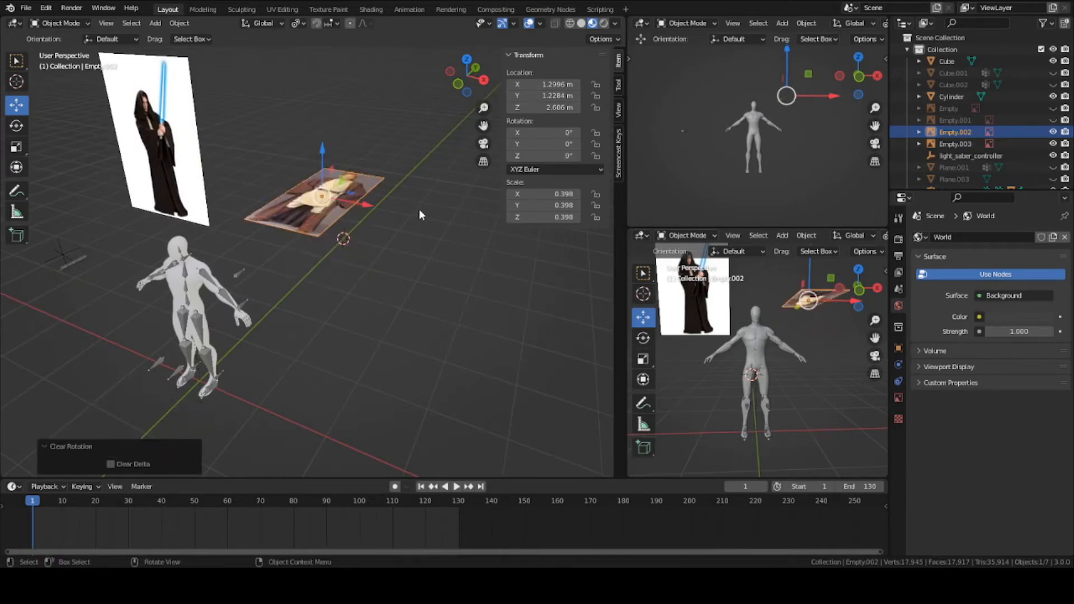
middle_drag(421, 216, 397, 233)
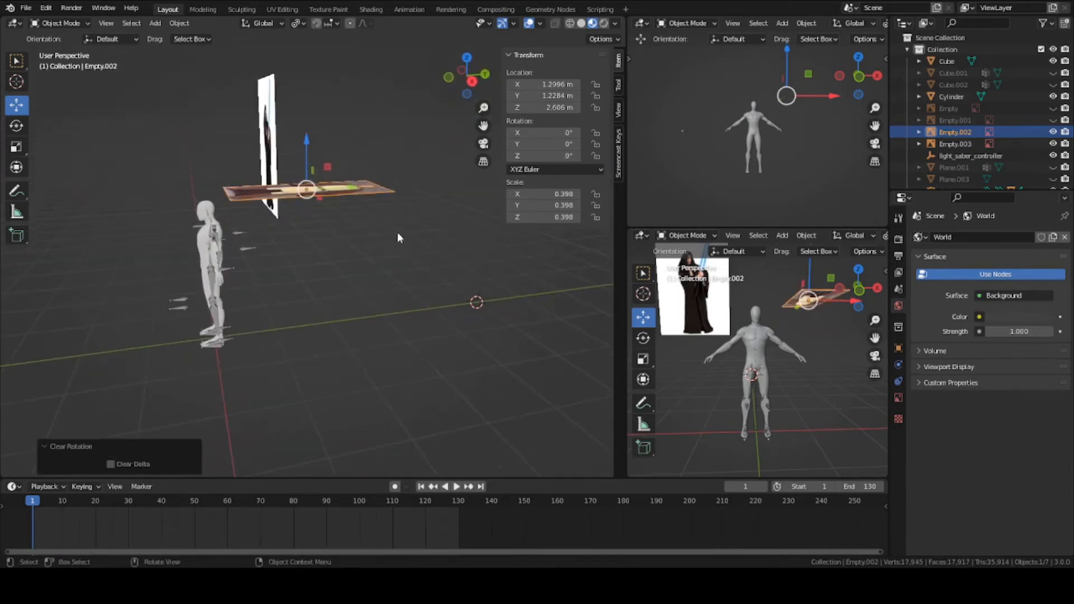
key(r)
key(x)
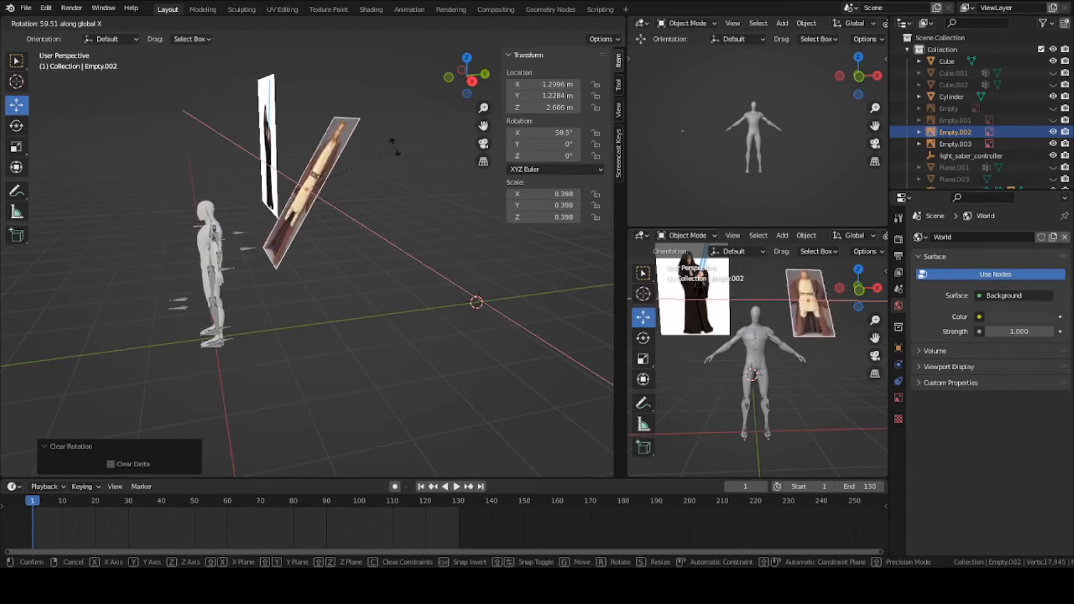
key(Escape)
key(r)
key(x)
key(9)
key(0)
key(Return)
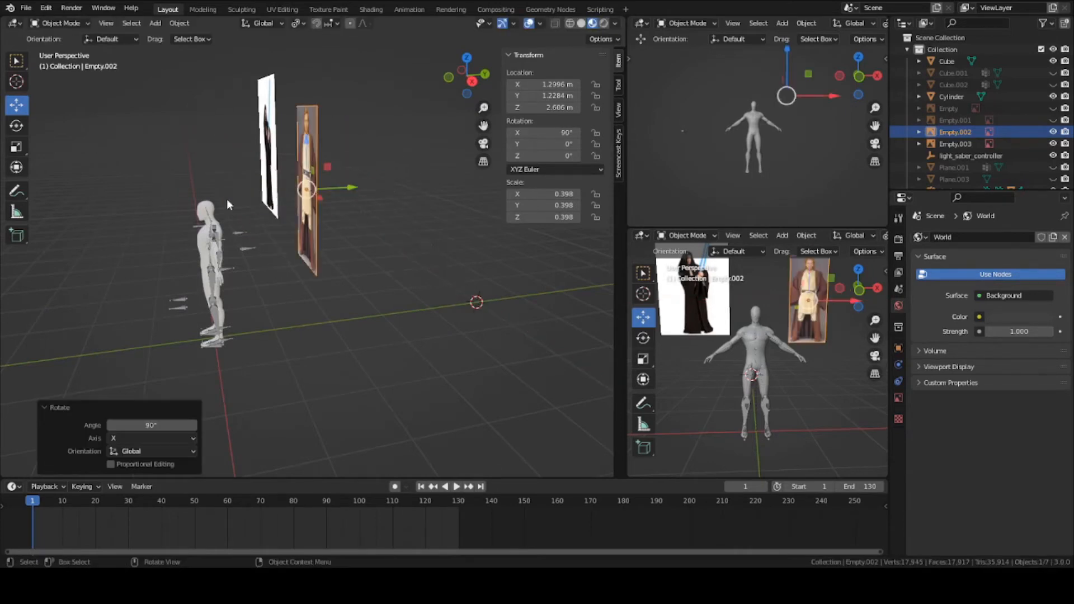
Step: Save the file, and snap the 3D cursor to the body mesh
middle_drag(227, 199, 319, 224)
key(ctrl+s)
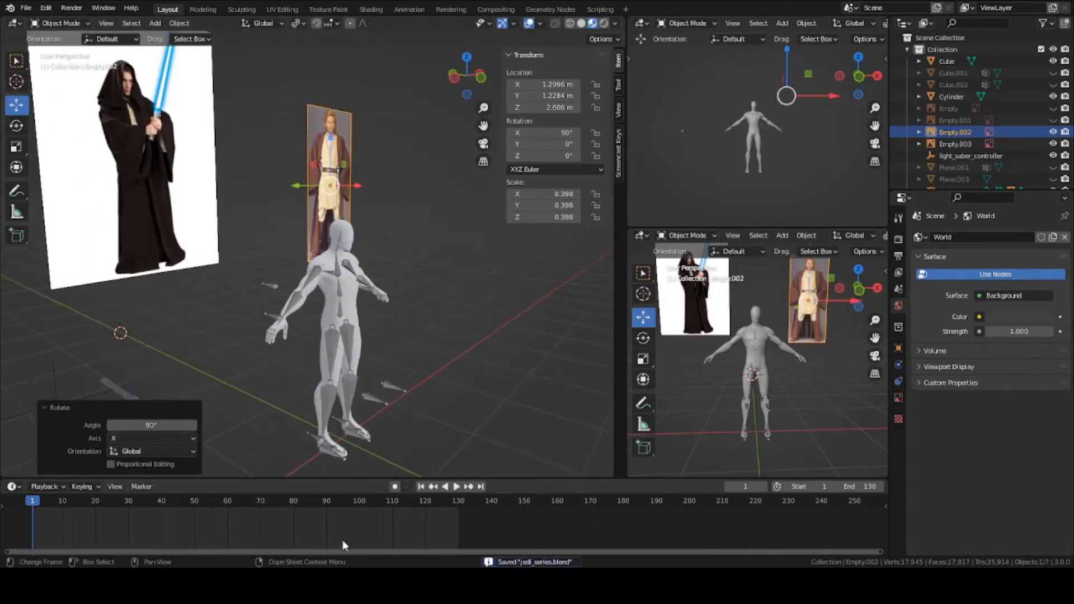
key(KP_1)
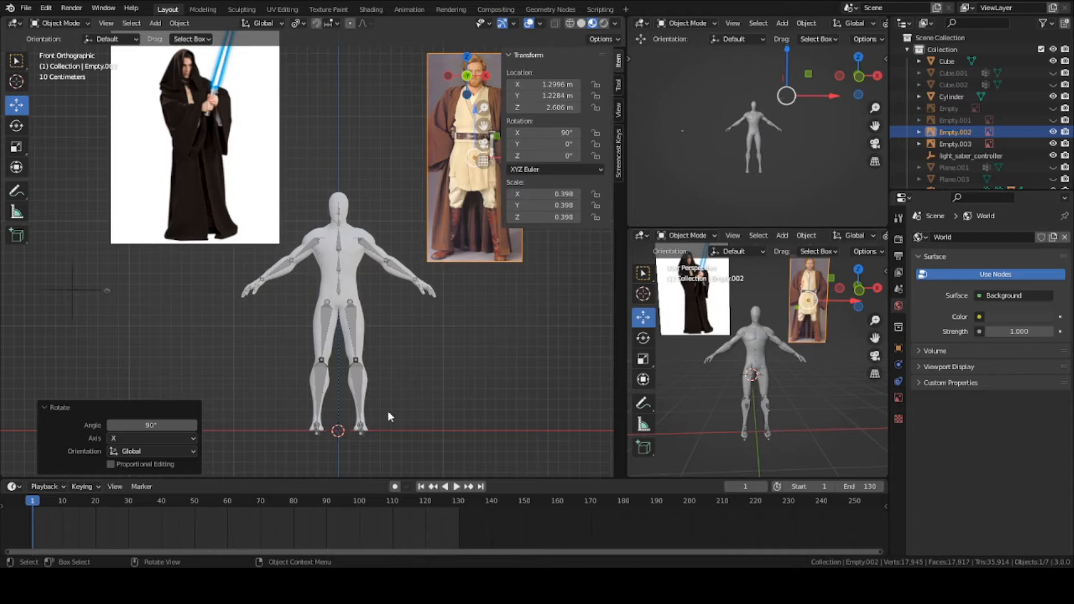
scroll(356, 260, up, 4)
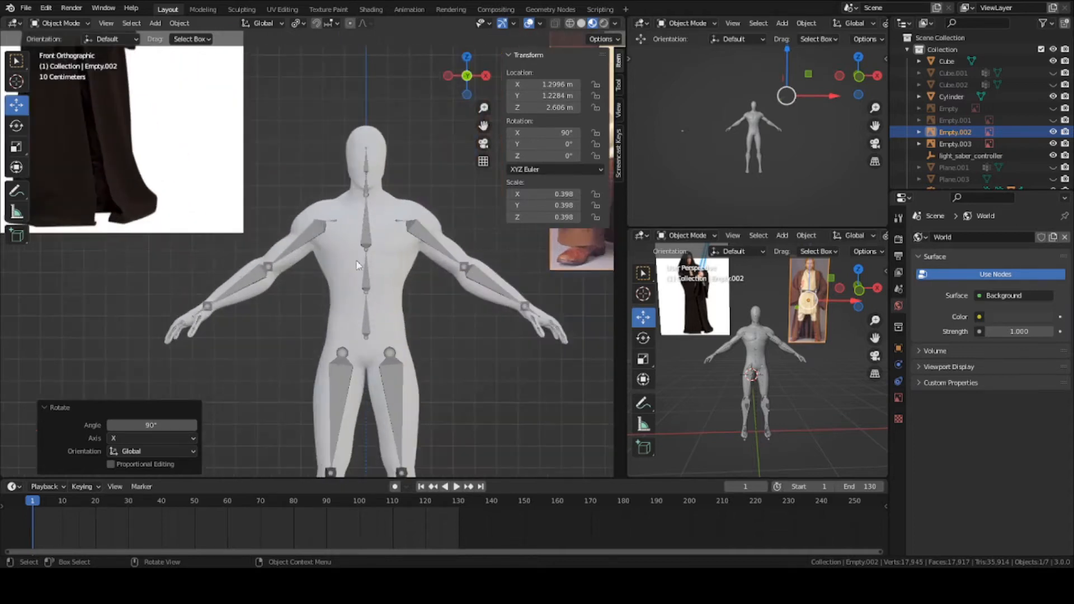
click(400, 259)
key(shift+s)
click(389, 305)
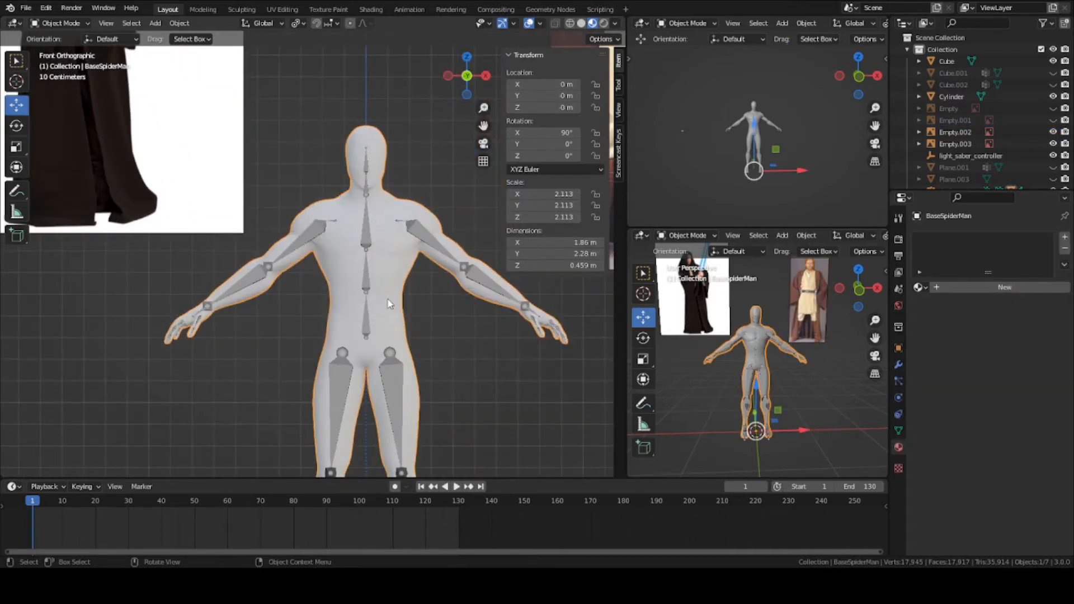
Step: Add a 2 m plane mesh at the 3D cursor by the body's feet
scroll(384, 304, down, 3)
scroll(390, 337, up, 2)
key(shift+a)
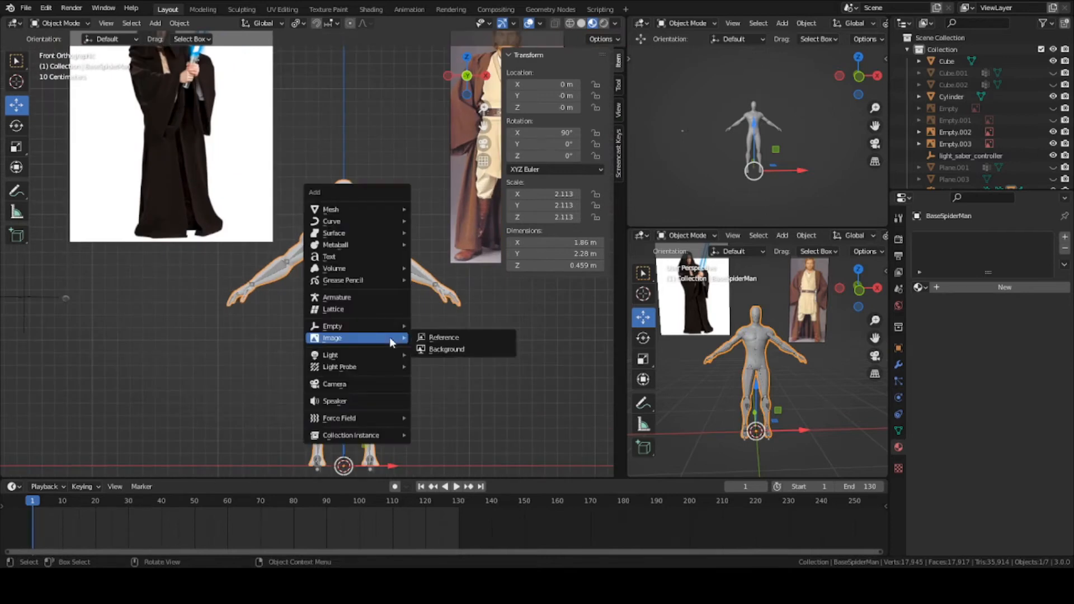
mouse_move(360, 211)
click(445, 208)
scroll(419, 337, down, 3)
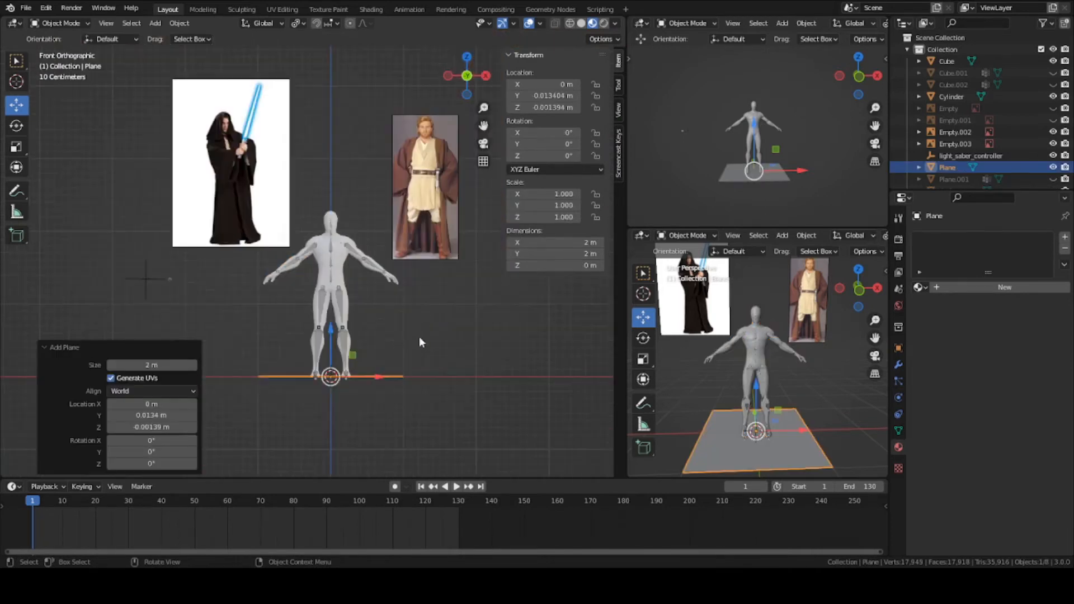
Step: Raise the plane along Z to about 2.1 m at head height and scale it to about 0.365
key(g)
key(z)
click(402, 207)
key(s)
click(393, 234)
Step: Shift the plane about -0.14 m along Y in front of the head, and display the viewport in Solid shading
middle_drag(394, 234, 282, 254)
drag(323, 236, 278, 249)
key(z)
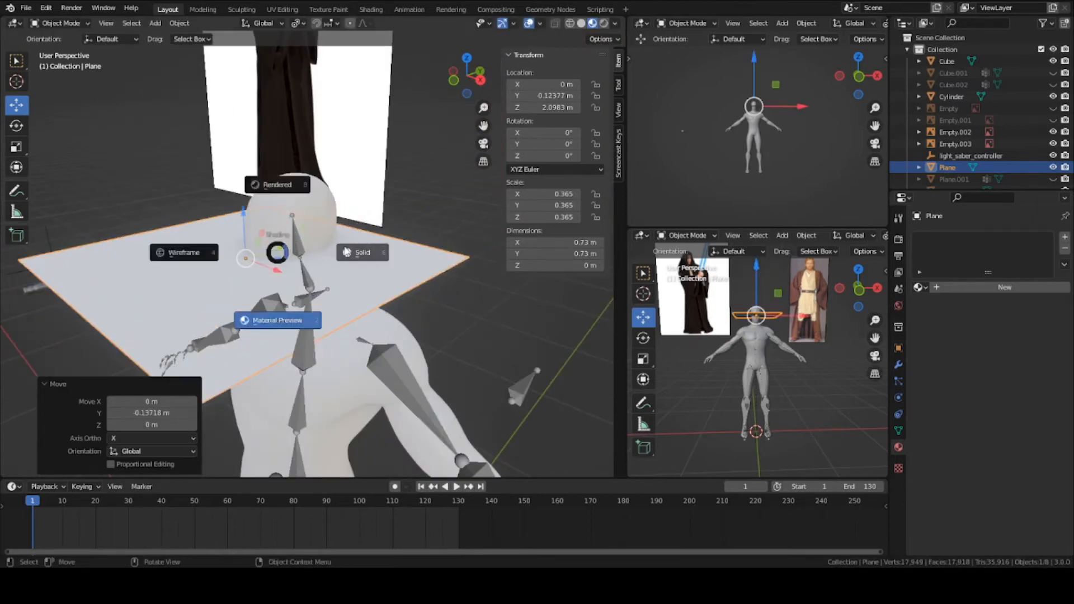
click(355, 251)
middle_drag(436, 246, 400, 245)
text(gxy6)
key(Return)
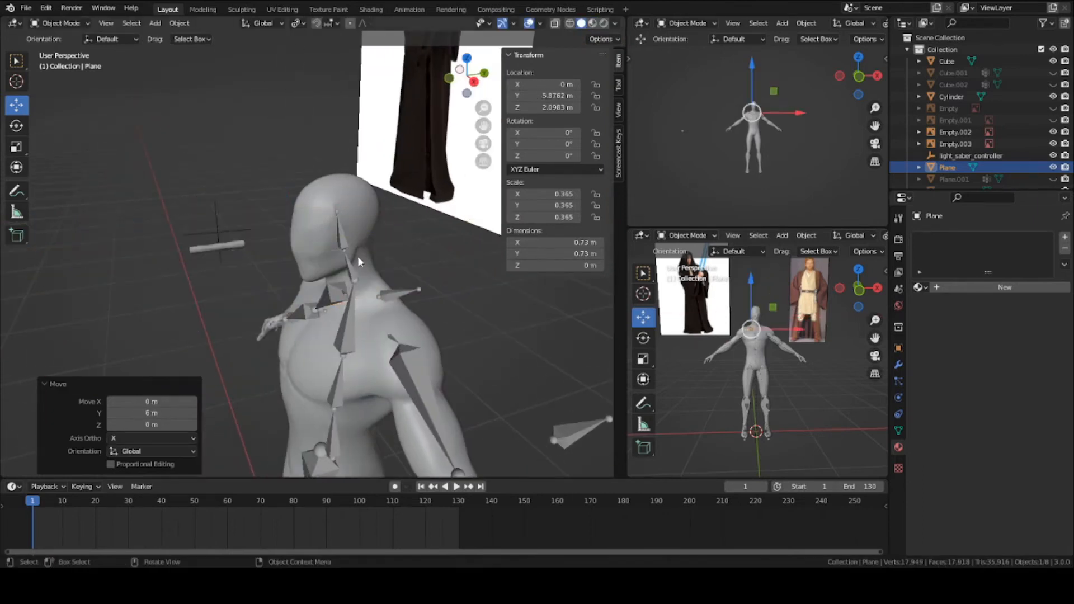
key(ctrl+z)
Step: Rotate the plane to about 88.6° around X and scale it down to about 0.27 m square
middle_drag(424, 271, 345, 246)
key(r)
key(x)
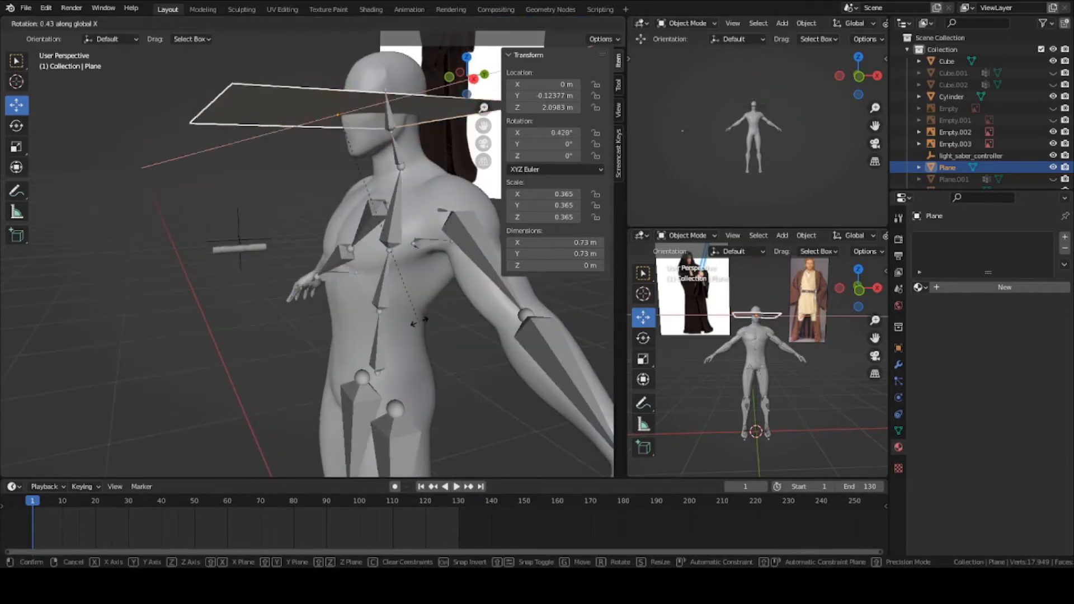
click(455, 140)
key(s)
click(382, 116)
middle_drag(382, 116, 363, 112)
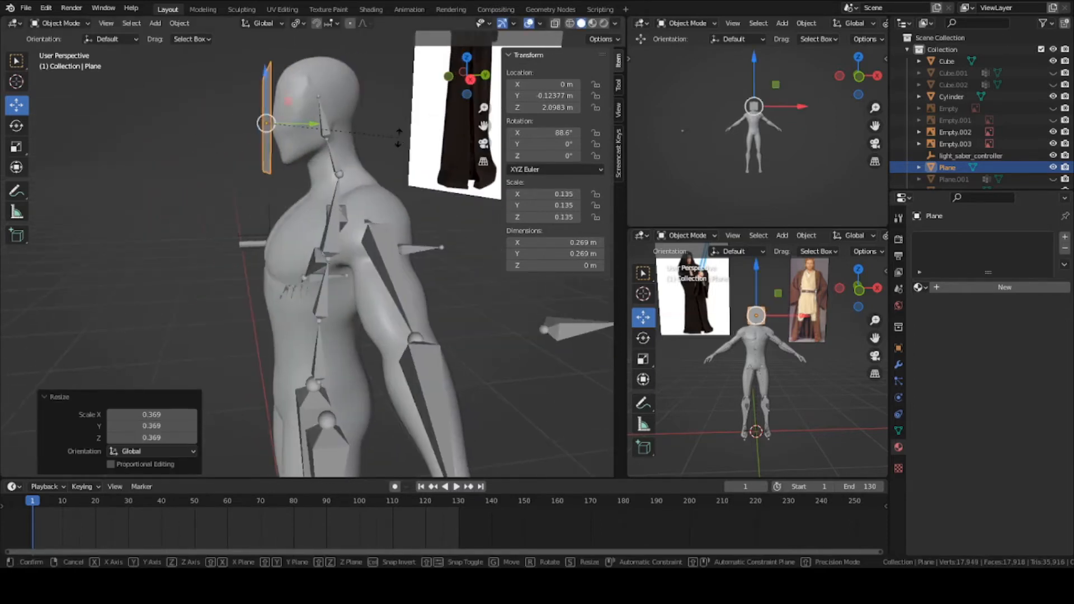
Step: Tilt the plane by about -32.8° around X to match the slope of the chest
key(r)
key(x)
click(355, 162)
key(g)
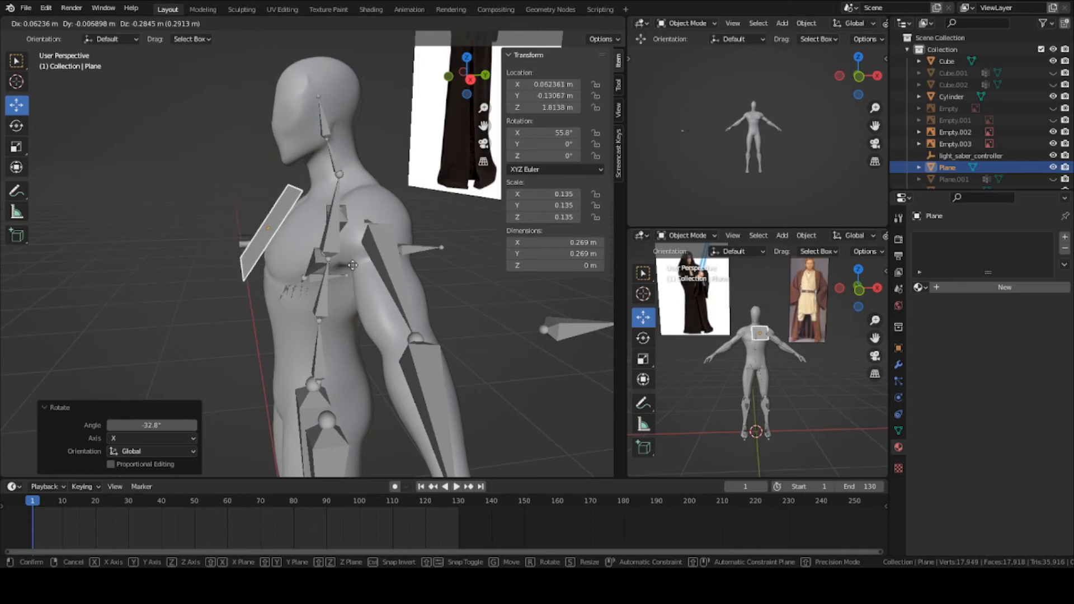
click(335, 263)
key(r)
key(x)
click(388, 257)
key(g)
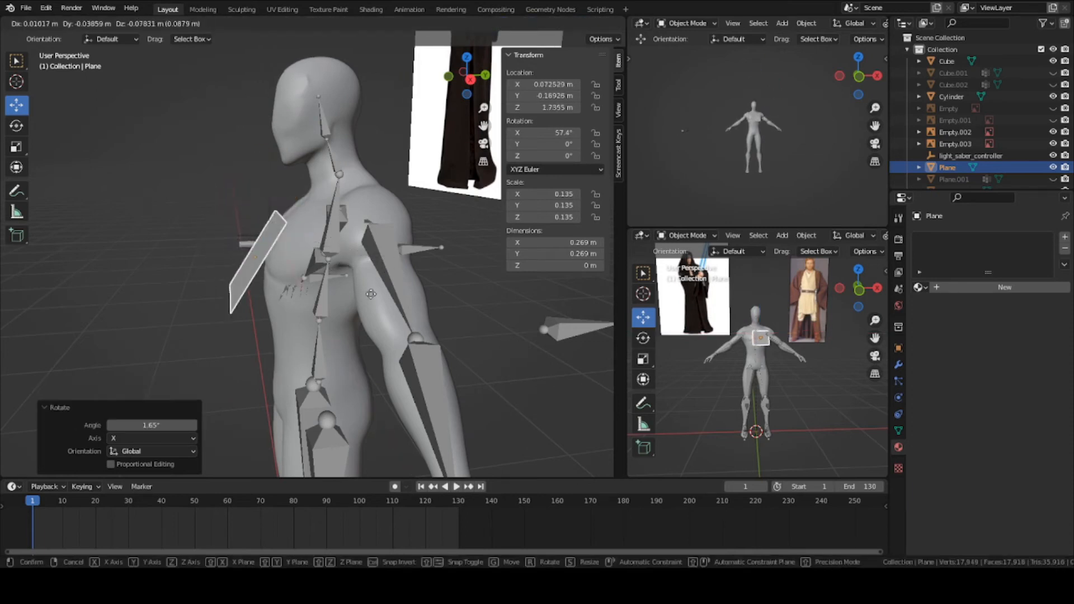
click(367, 329)
key(r)
key(x)
right_click(386, 254)
key(ctrl+z)
key(ctrl+z)
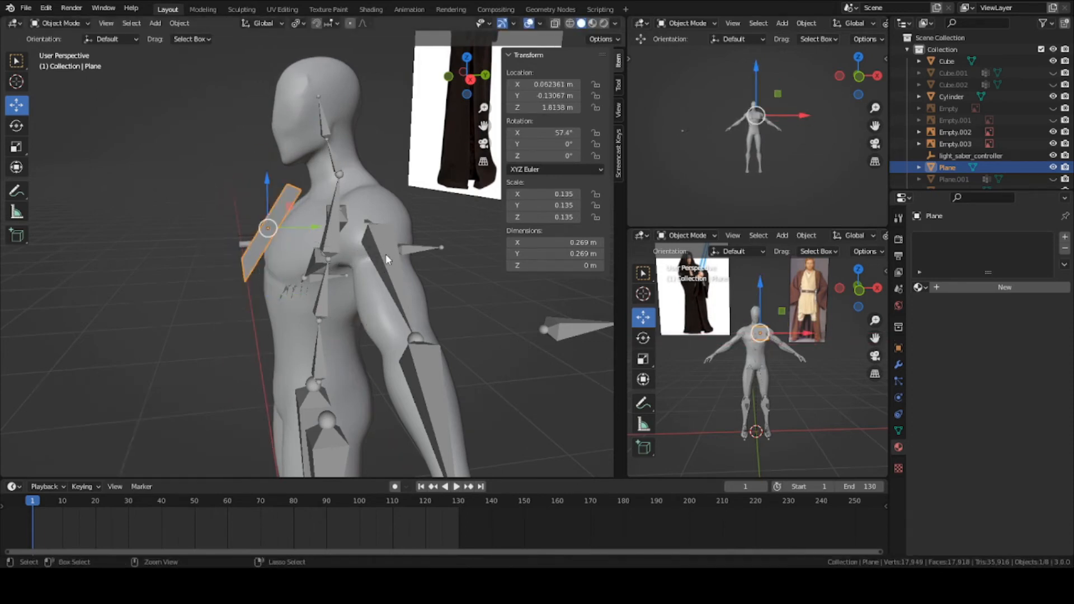
Step: Lower the plane along Z to about 1.71 m and bring it along Y to about -0.19 m, in front of the chest
middle_drag(359, 257, 351, 303)
key(g)
key(g)
key(z)
click(372, 352)
key(g)
key(y)
click(350, 303)
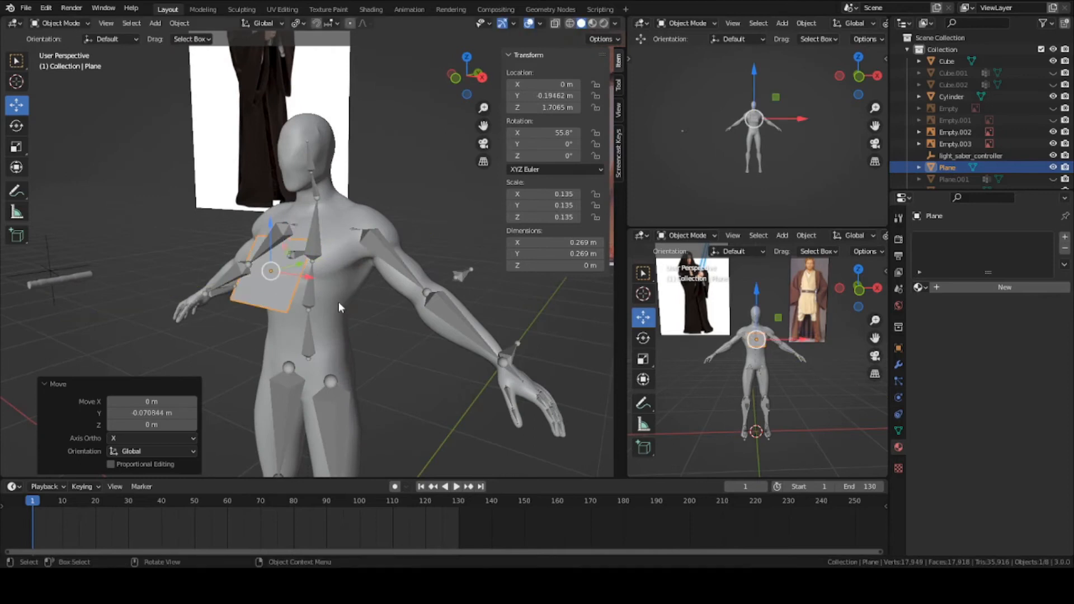
Step: Rotate the plane around X so it stands nearly vertical in front of the chest
scroll(349, 303, up, 3)
key(r)
key(x)
click(369, 259)
Step: Enter Edit Mode on the plane and add one centred vertical loop cut with a factor of 0
key(Tab)
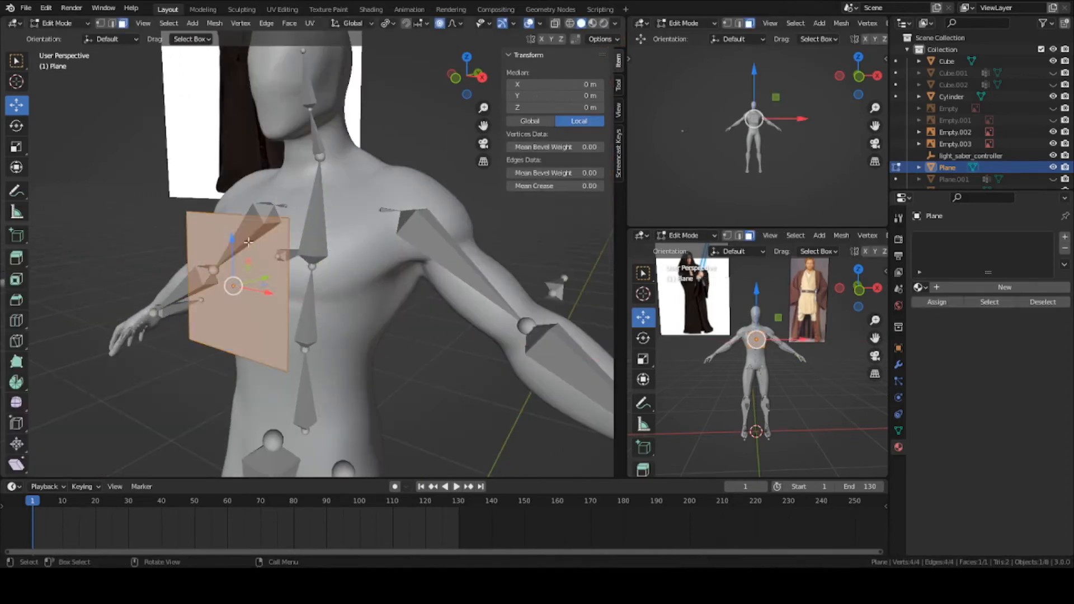
key(ctrl+r)
click(240, 218)
right_click(228, 209)
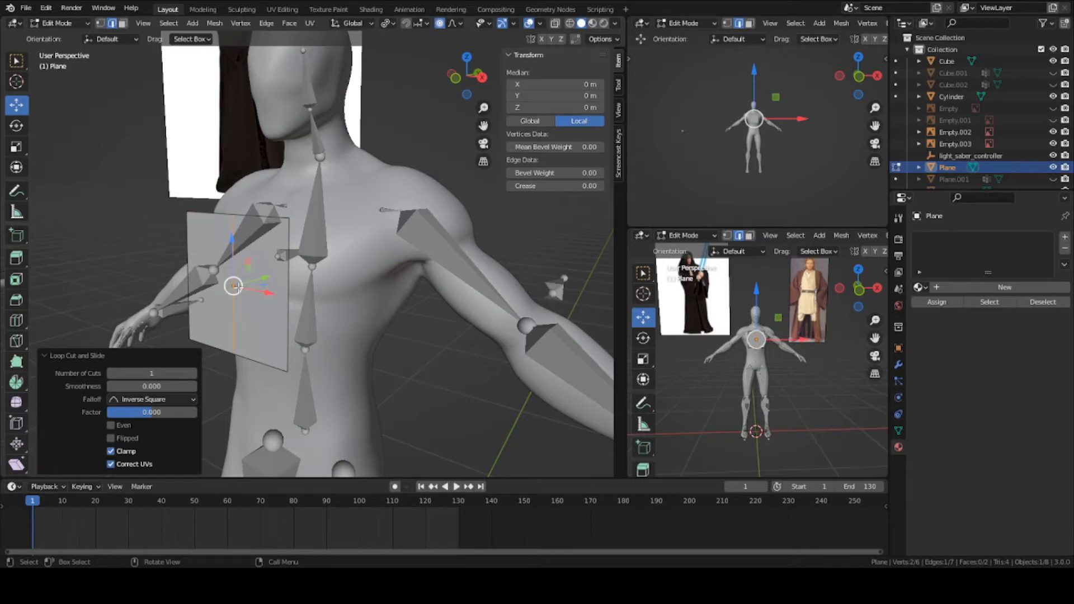
Step: Delete one of the plane's two halves in face select mode and return to Object Mode
key(3)
click(215, 283)
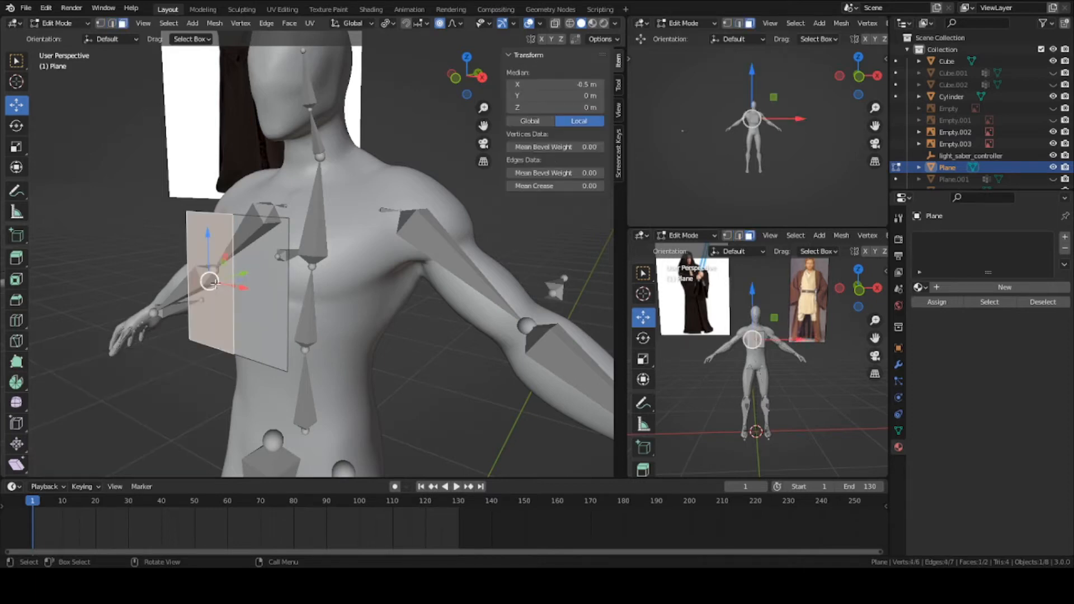
key(x)
click(211, 311)
key(Tab)
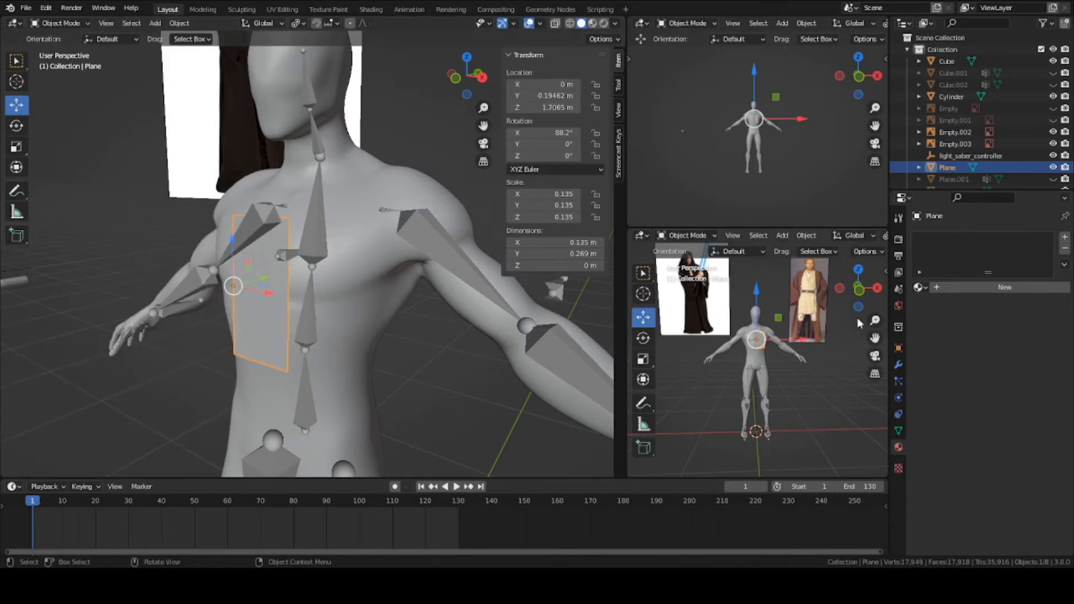
Step: Add a Mirror modifier on the X axis to the remaining half of the plane
click(898, 365)
click(940, 237)
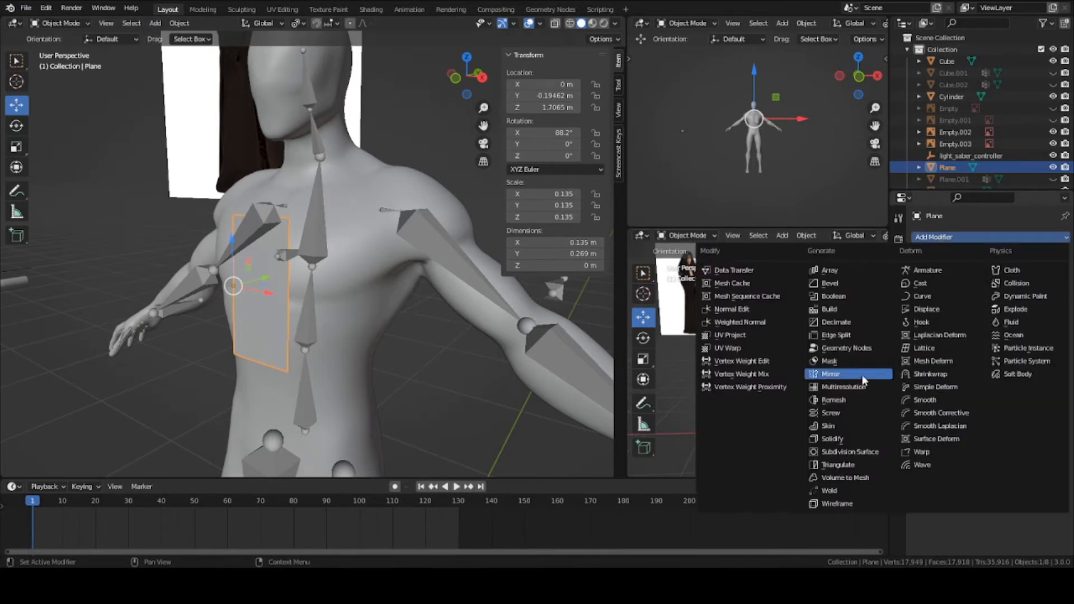
click(862, 375)
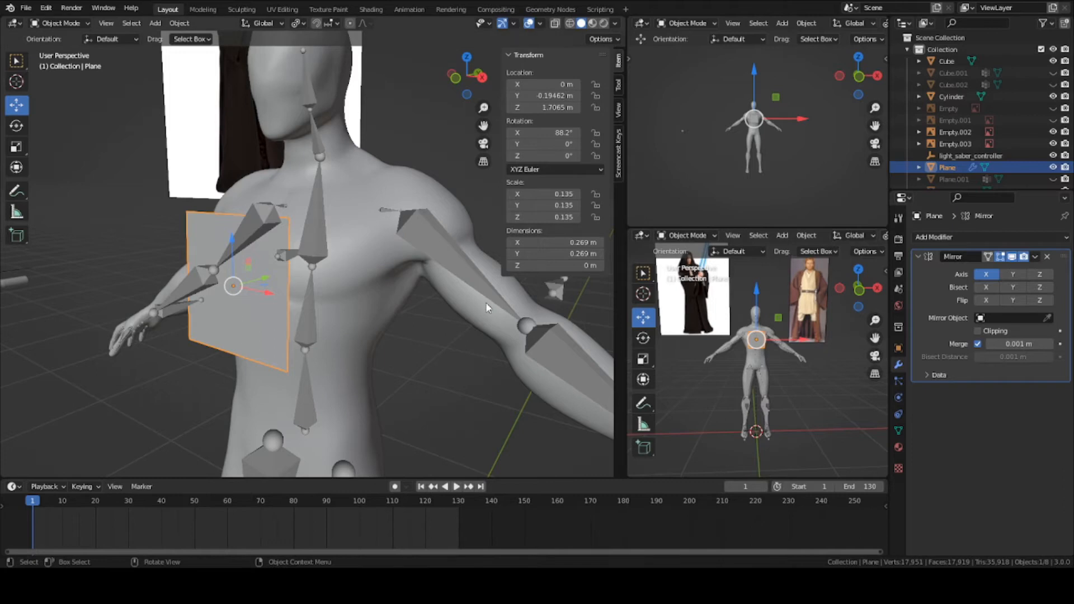
Step: Move the plane's inner vertical edge outward along X by about 0.022 m to open a gap down the chest
middle_drag(316, 258, 378, 263)
key(Tab)
key(2)
click(385, 267)
key(g)
key(x)
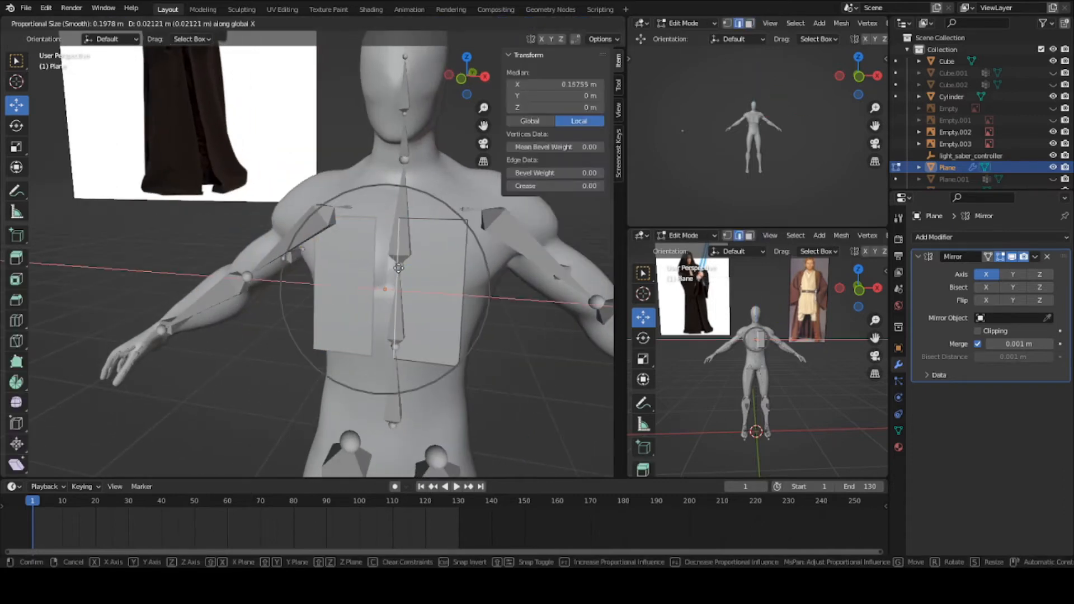
right_click(399, 269)
drag(426, 292, 439, 293)
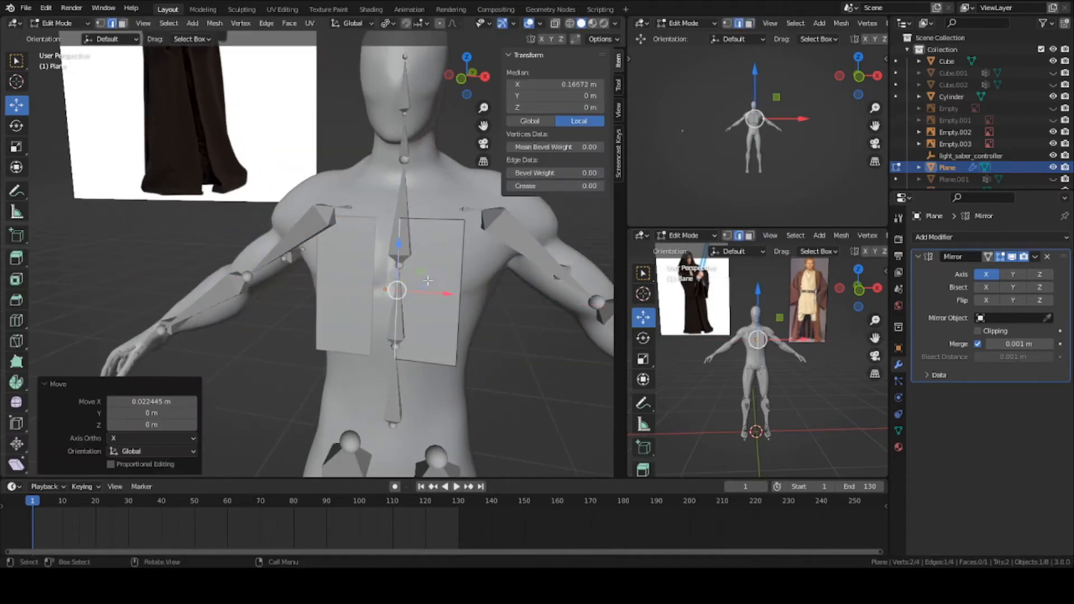
Step: Examine the hooded robe reference image and the body's torso, and select the lower edge of the chest panel
shift+middle_drag(297, 93, 314, 228)
shift+middle_drag(235, 98, 280, 192)
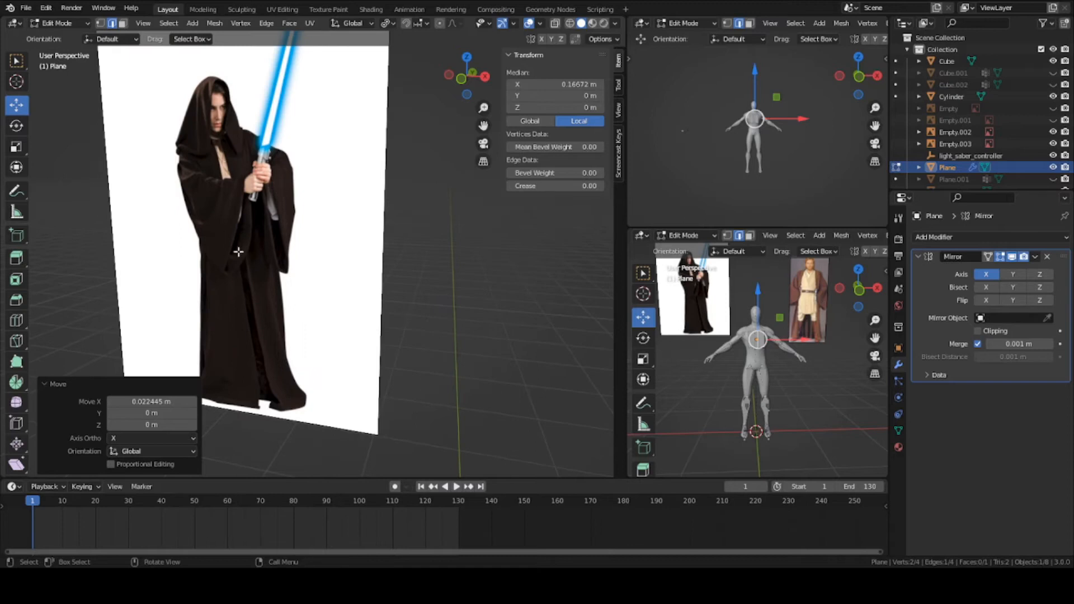
scroll(231, 174, down, 3)
shift+middle_drag(384, 431, 351, 229)
scroll(351, 229, up, 6)
scroll(363, 214, down, 3)
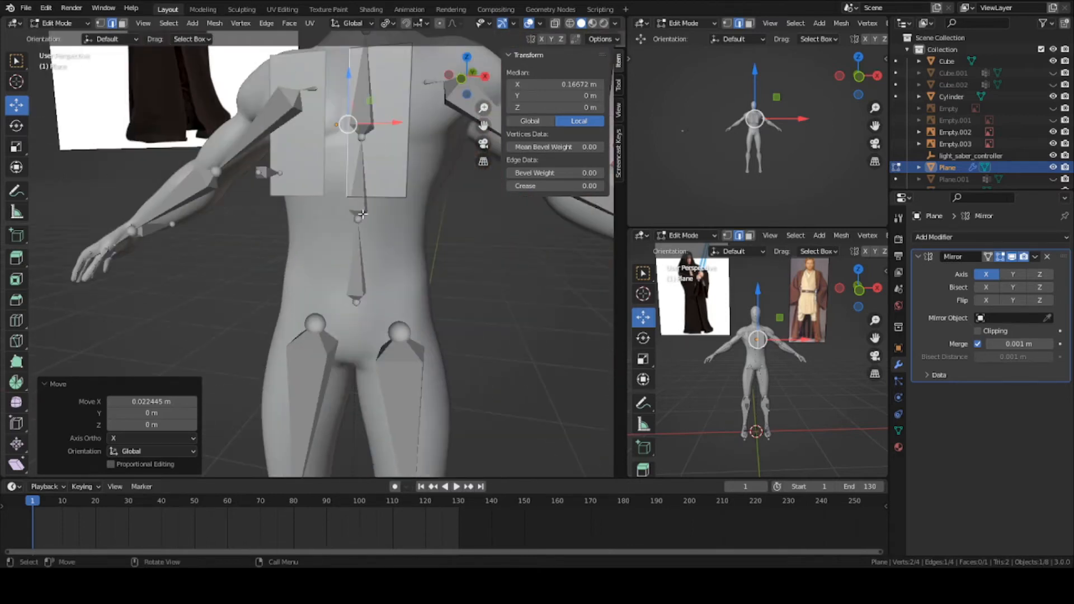
click(369, 203)
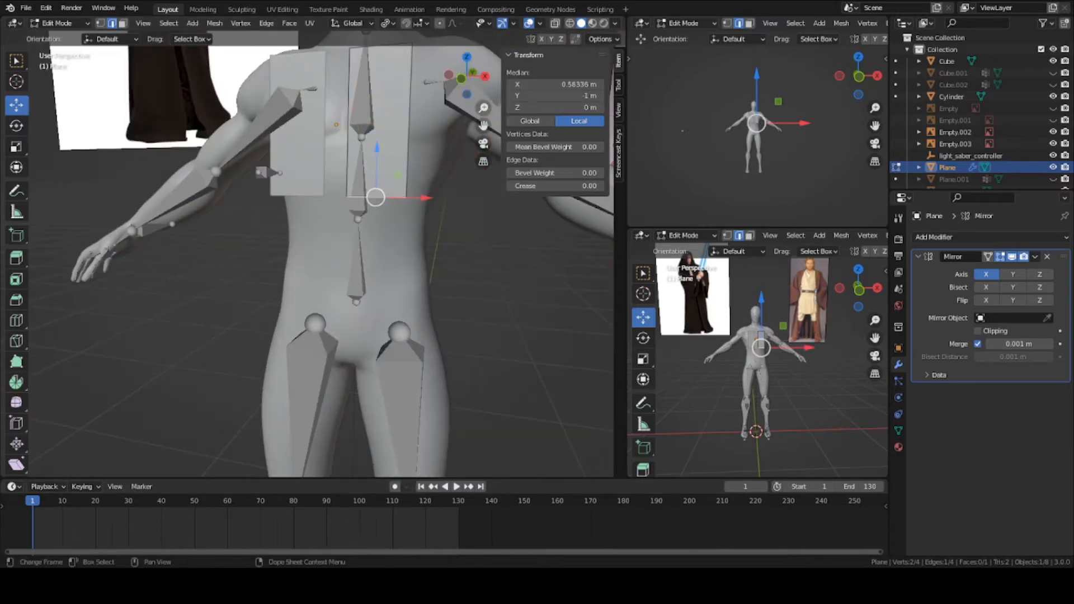
scroll(358, 224, down, 3)
middle_drag(357, 223, 338, 219)
shift+middle_drag(338, 220, 294, 277)
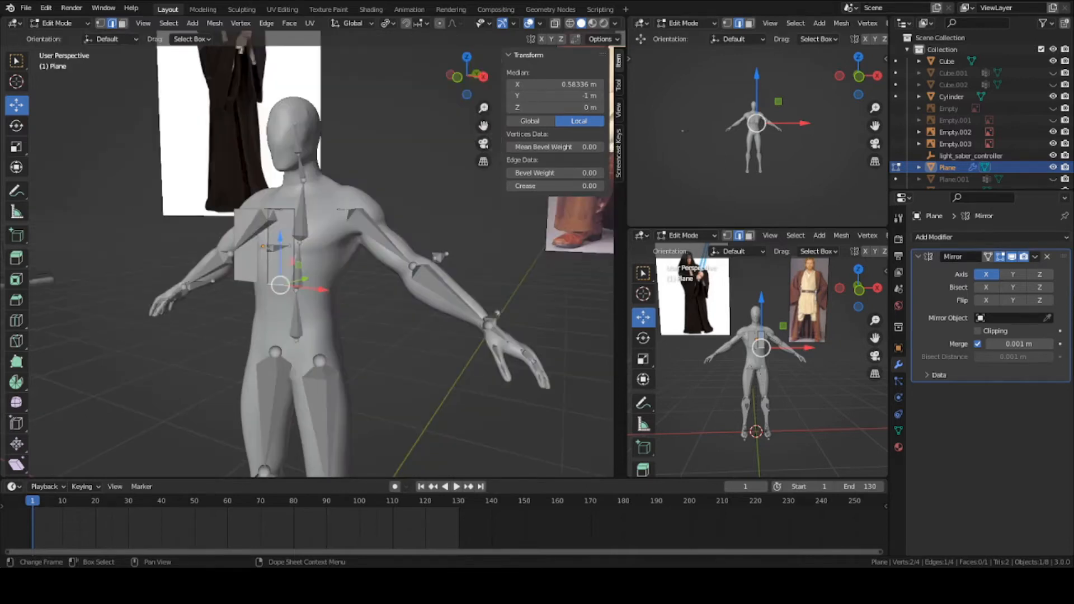
Step: Return to Object Mode and add a Subdivision Surface modifier to the plane
click(52, 23)
click(56, 37)
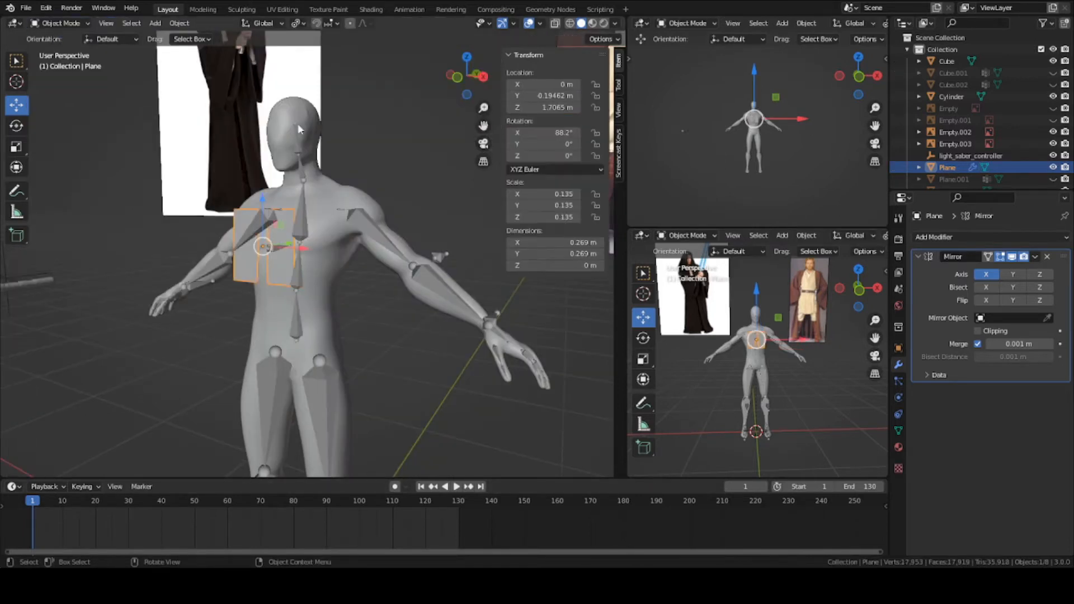
click(956, 237)
click(870, 452)
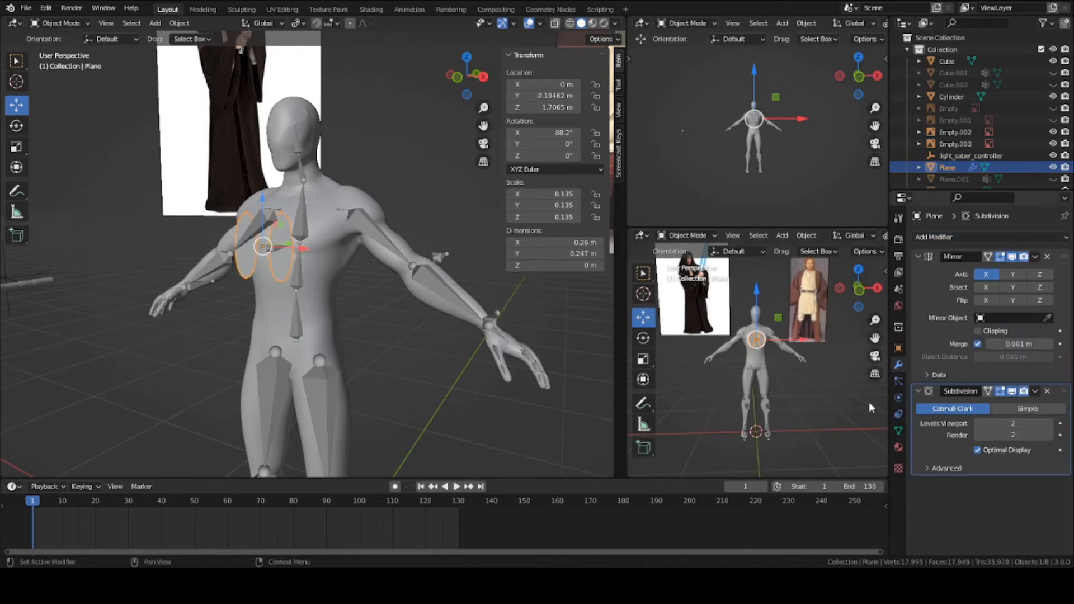
Step: In Edit Mode, lower the chest panel's bottom edge along Z by about 0.099 m
scroll(311, 288, up, 2)
middle_drag(314, 267, 355, 267)
key(Tab)
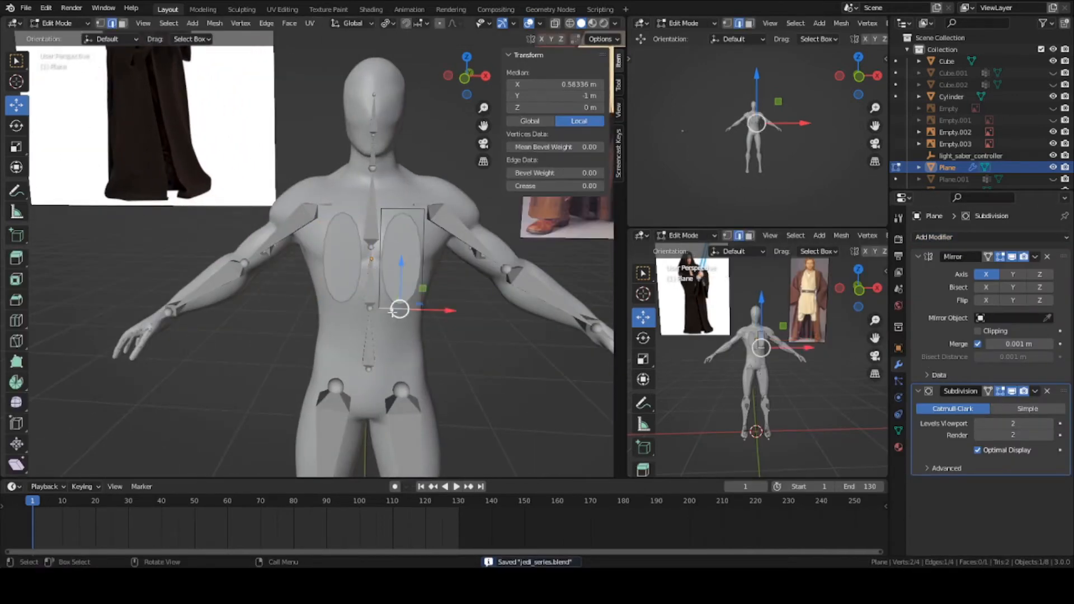
middle_drag(399, 309, 327, 261)
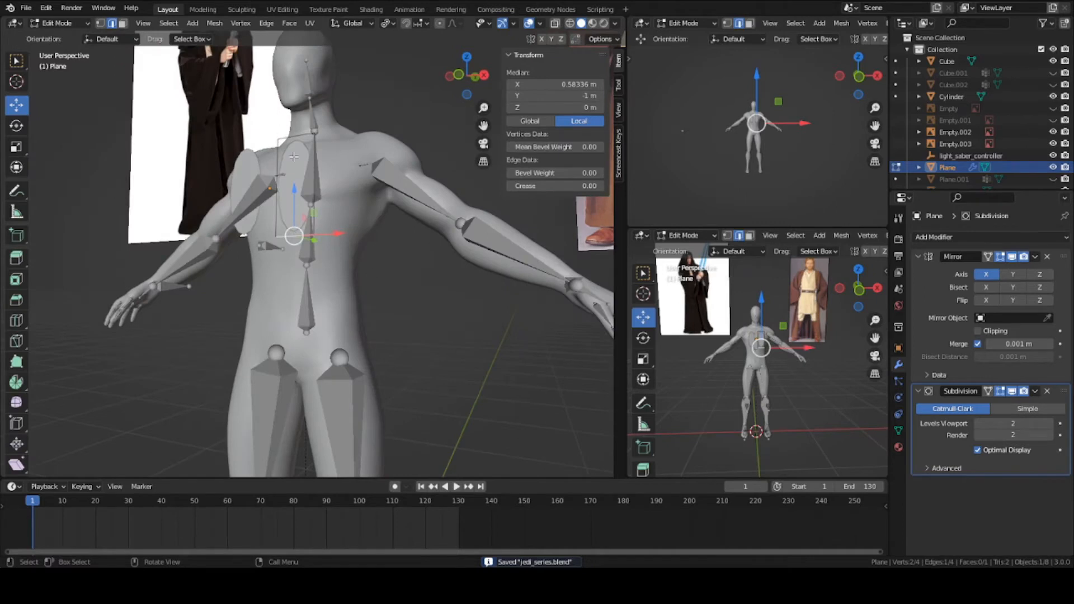
middle_drag(294, 157, 349, 254)
middle_drag(347, 193, 356, 198)
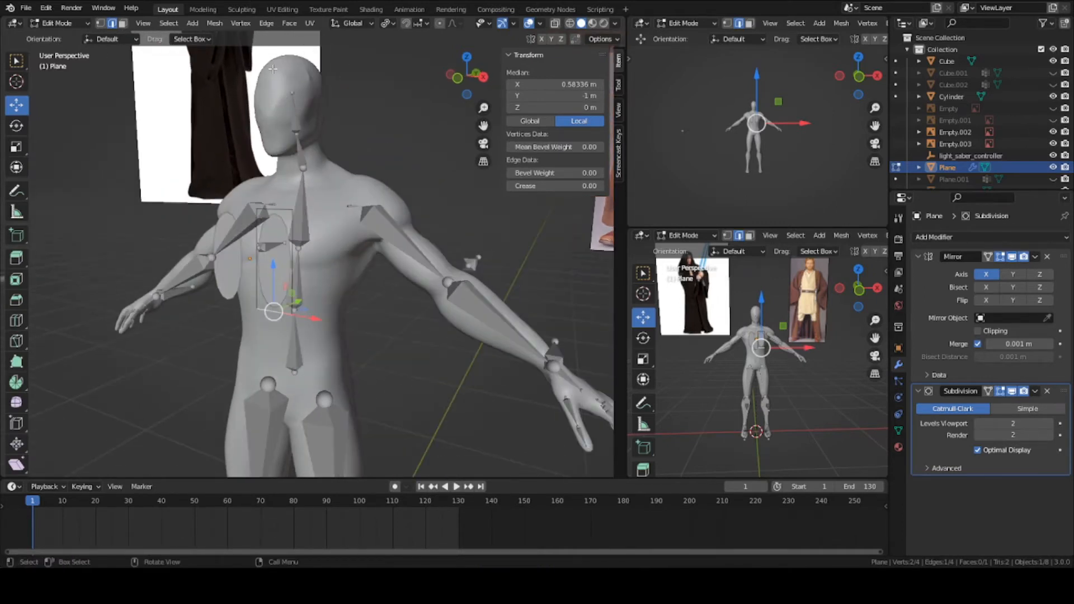
shift+middle_drag(331, 335, 347, 185)
scroll(345, 330, down, 2)
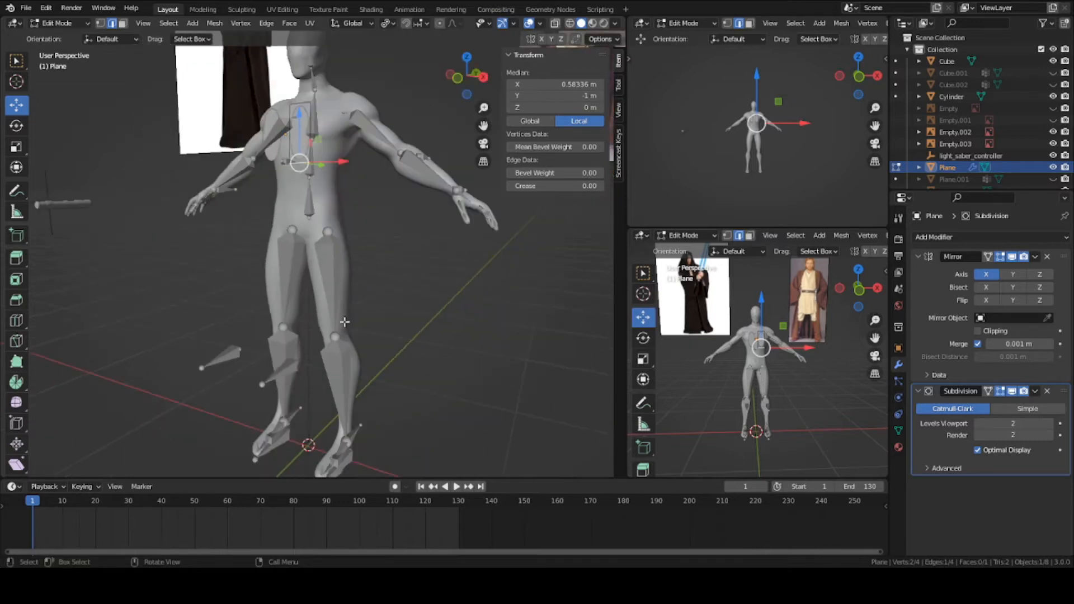
scroll(276, 181, up, 4)
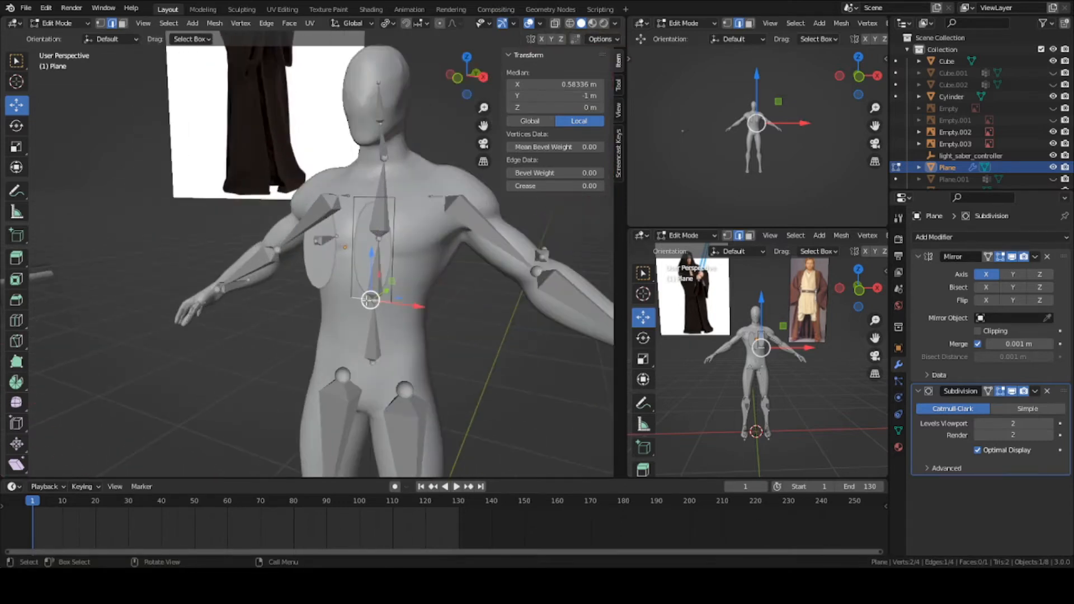
key(g)
key(z)
click(369, 264)
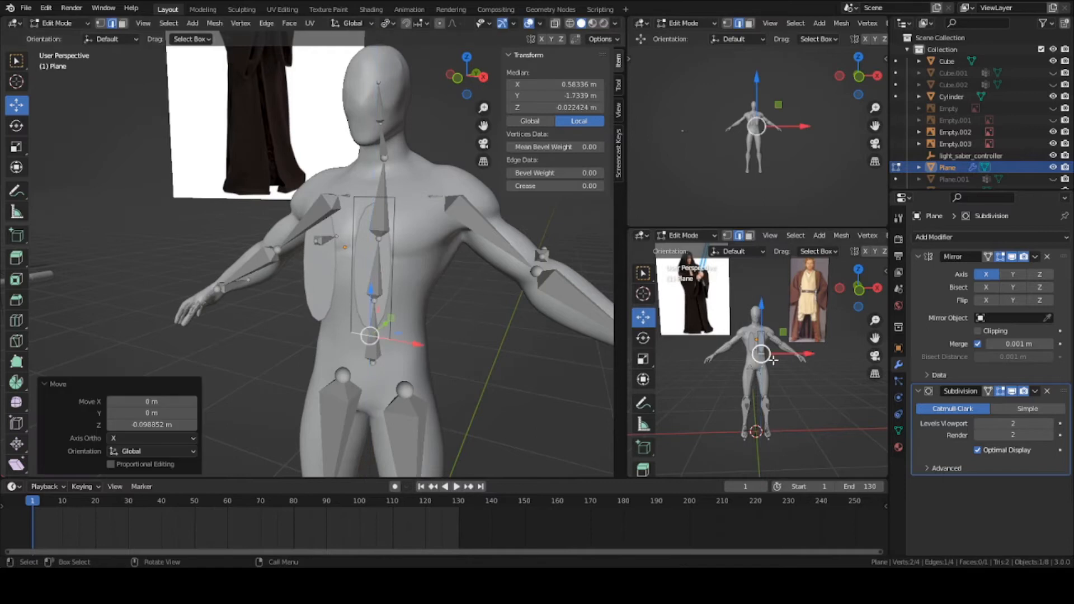
Step: Set the Subdivision viewport level to 0 and move the panel's bottom edge about 0.043 m along Y toward the body
click(979, 425)
click(980, 425)
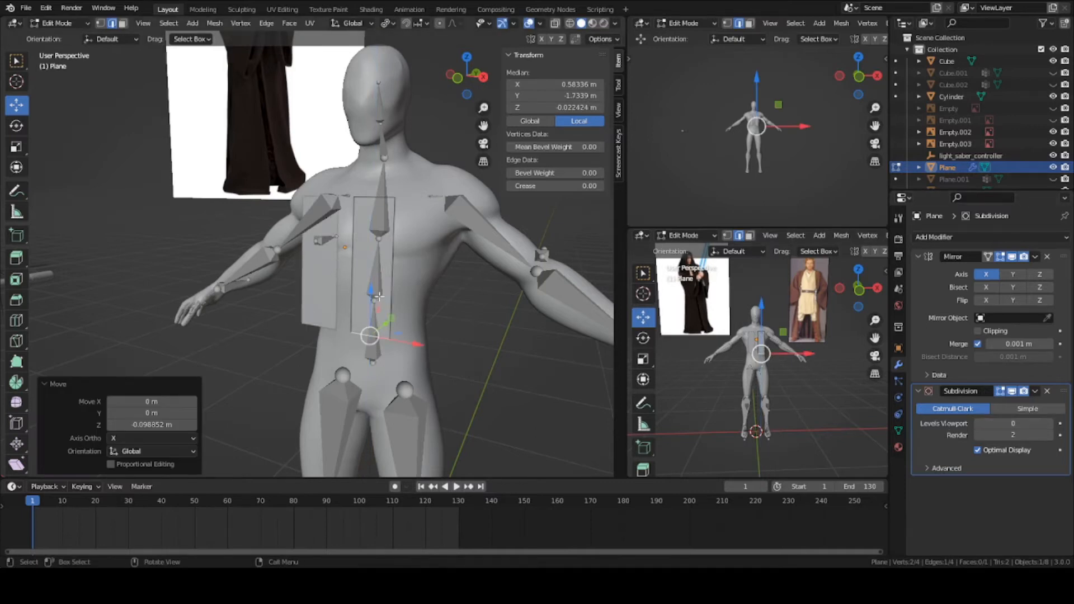
middle_drag(379, 297, 333, 283)
key(g)
key(y)
click(347, 279)
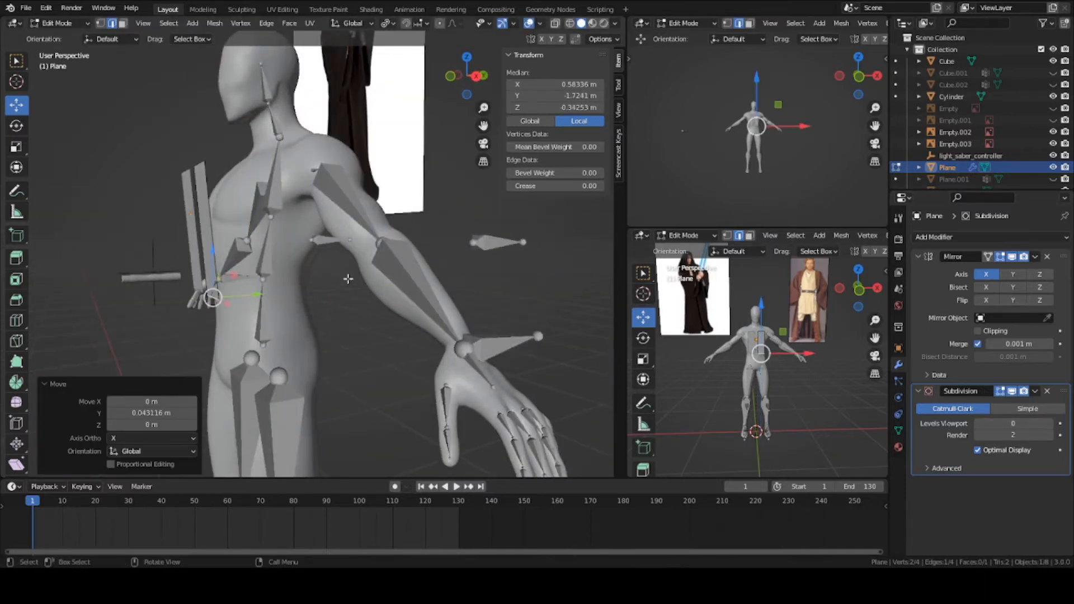
Step: Lower the chest panel's top edge along Z and reposition it along Y in front of the upper chest
click(198, 167)
key(g)
key(z)
click(212, 210)
key(g)
key(y)
middle_drag(242, 213, 222, 246)
click(234, 215)
Step: Extrude the chest panel's top edge upward along Z, shift it about 0.145 m along Y, and fine-tune its height at the shoulder
key(e)
key(z)
click(236, 186)
key(g)
key(y)
click(279, 230)
key(g)
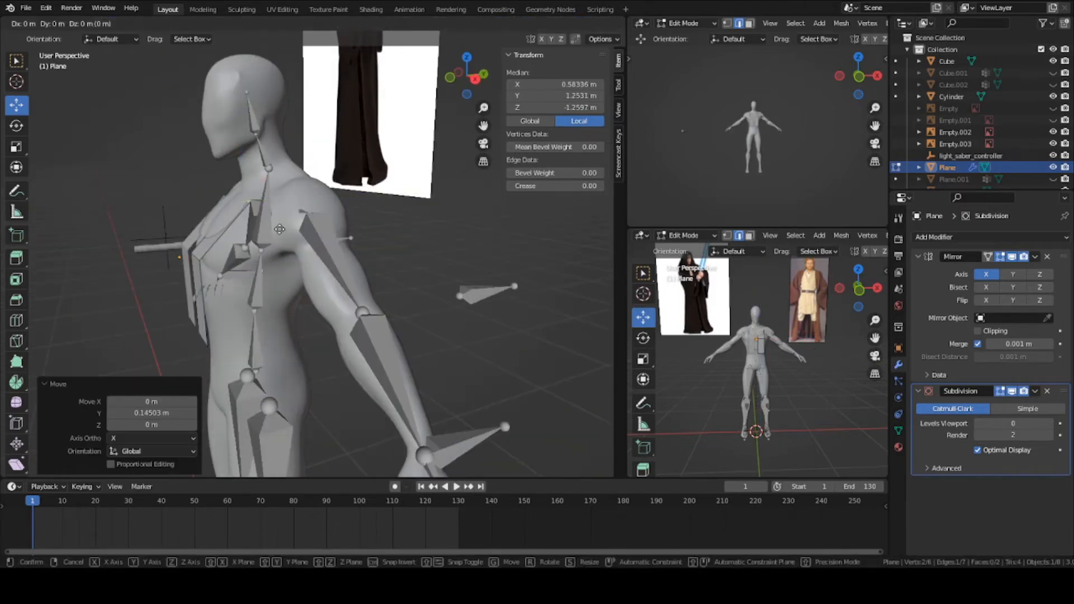
key(z)
click(279, 215)
Step: Rotate the new top edge about 13.3° in front view and move it outward along X by about 0.049 m onto the shoulder
middle_drag(279, 218, 442, 252)
key(r)
click(454, 244)
key(g)
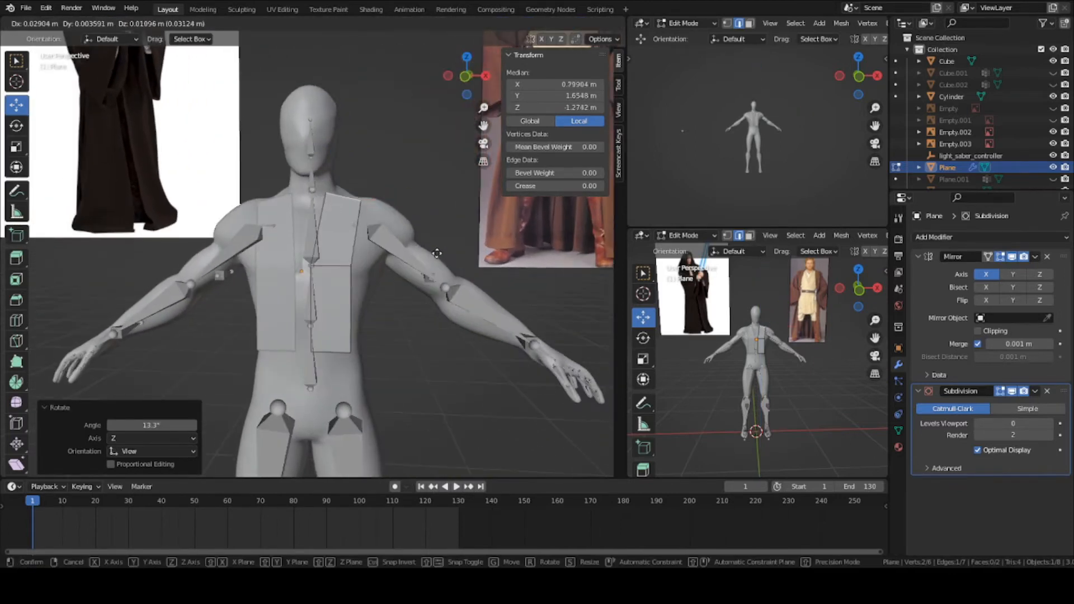
click(437, 253)
Step: Extrude the top edge backward over the shoulder and adjust its position beside the neck
scroll(357, 307, up, 5)
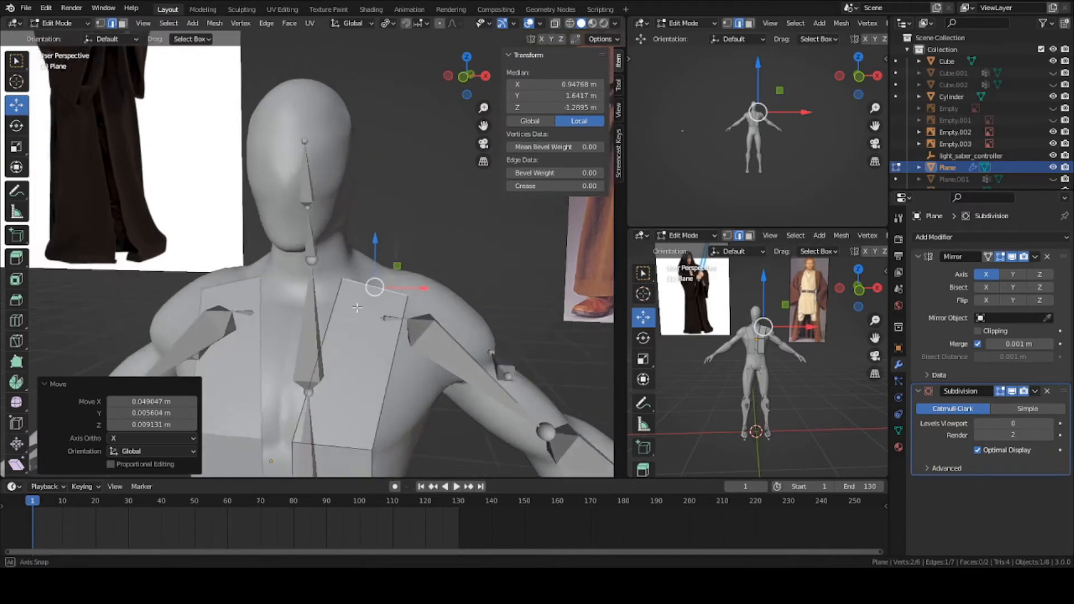
middle_drag(357, 307, 403, 268)
key(e)
click(350, 269)
key(g)
click(412, 270)
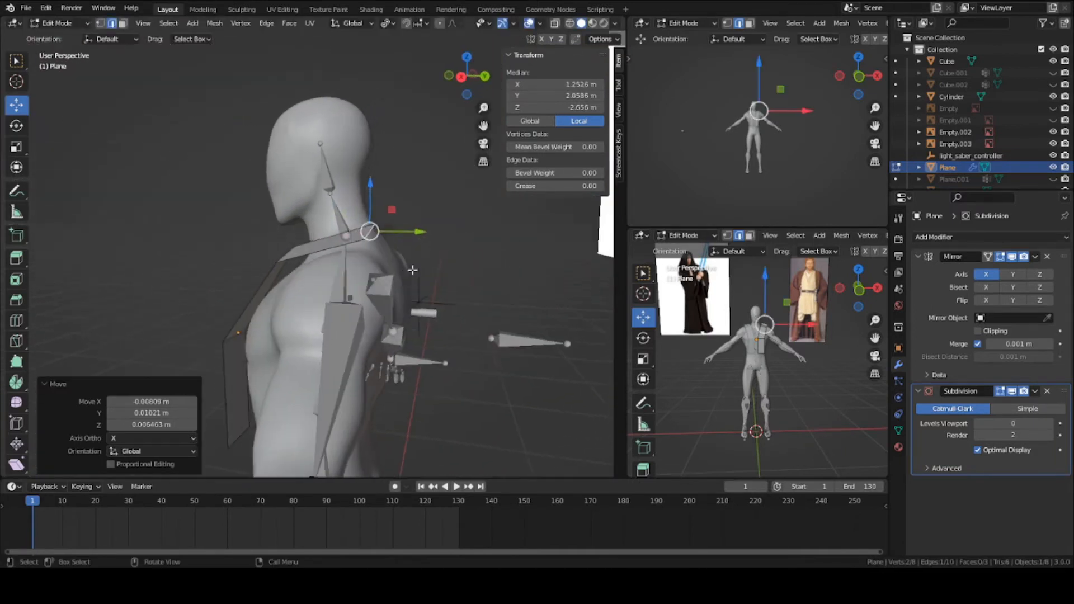
Step: Extrude the shoulder strip further onto the upper back and reposition its end edge to follow the body
key(e)
click(467, 299)
scroll(358, 310, up, 2)
middle_drag(467, 300, 334, 293)
key(g)
click(335, 296)
key(g)
click(411, 288)
key(g)
click(370, 293)
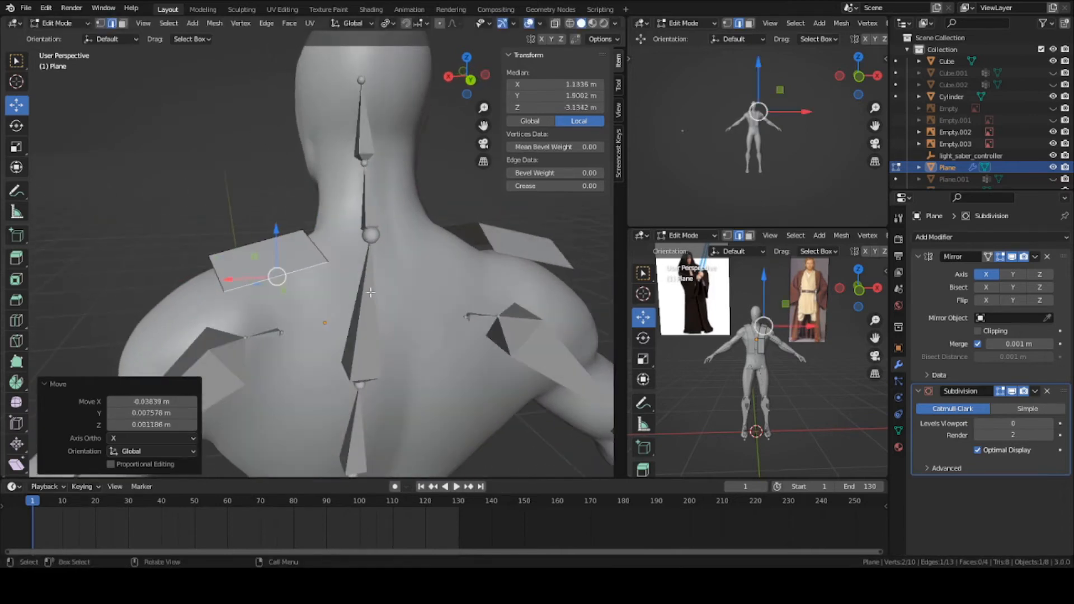
Step: Move the strip's inner rear corner vertex toward the spine and enable Clipping on the Mirror modifier
key(1)
click(328, 261)
key(g)
click(344, 262)
click(980, 332)
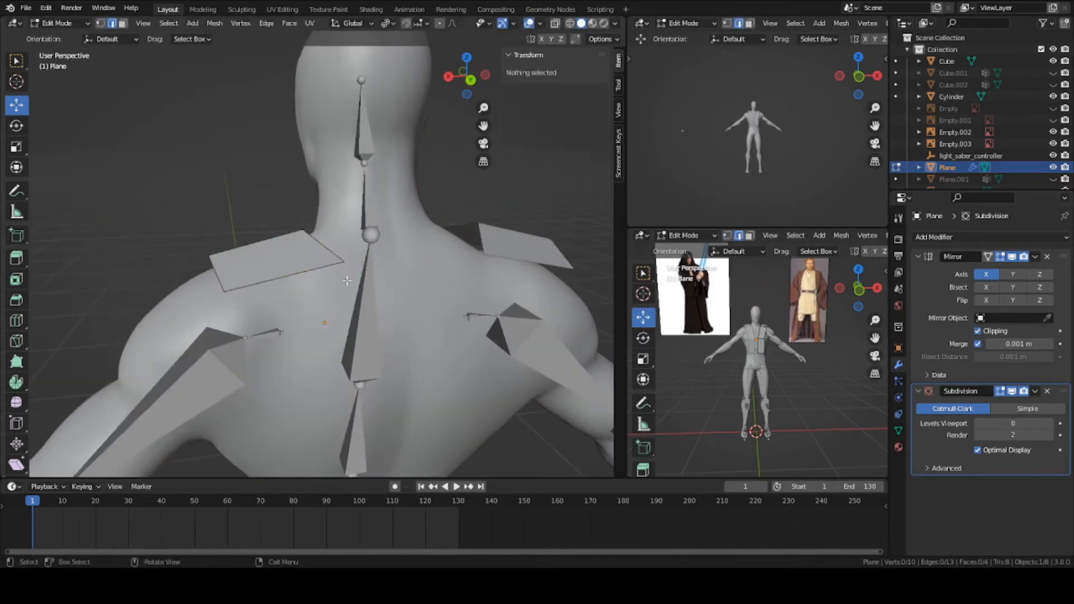
Step: Extrude the rear edge of the shoulder strip down over the shoulder blade
key(2)
click(335, 269)
key(e)
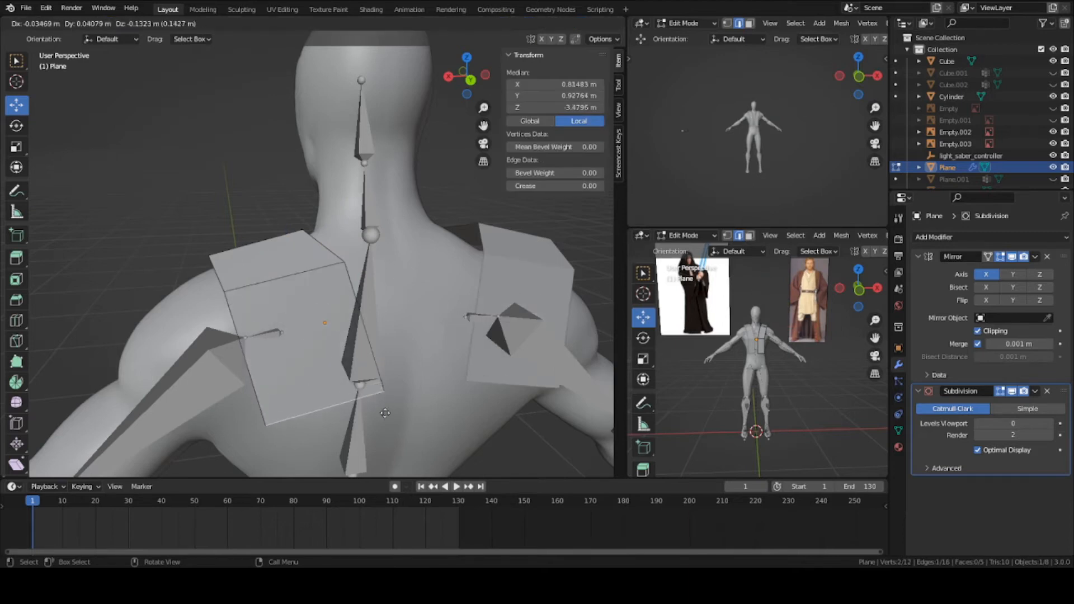
click(389, 451)
scroll(358, 358, down, 2)
Step: Extrude the back panel's inner edge along X by -0.232 m to join both halves at the spine
click(336, 301)
scroll(334, 298, down, 1)
key(e)
key(x)
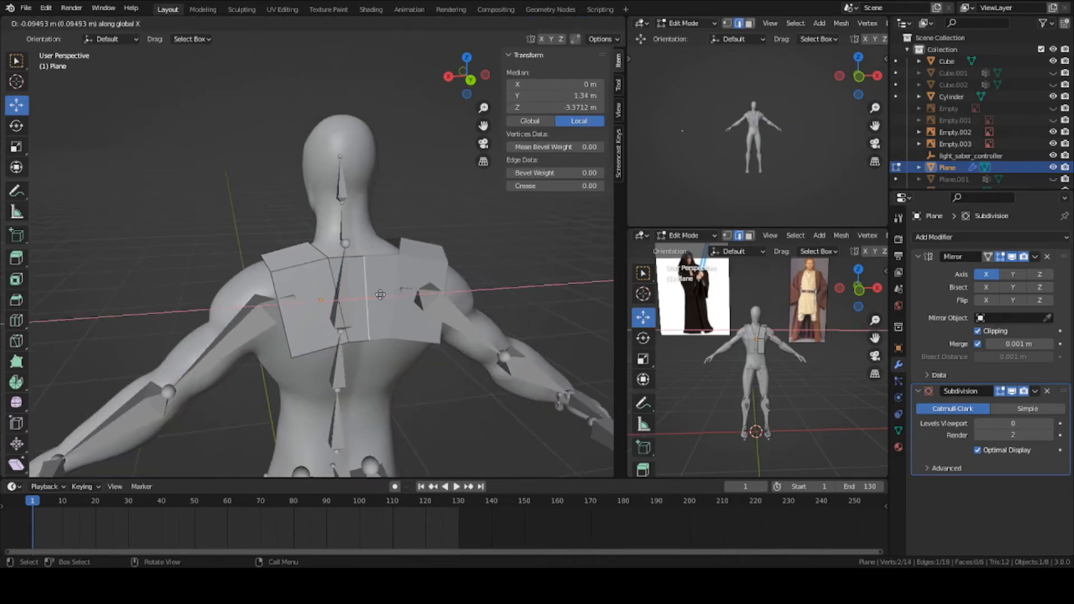
click(375, 301)
Step: Adjust the centre back edge and the back panel's lower part along Y to follow the curve of the back
middle_drag(376, 302, 455, 311)
key(g)
key(y)
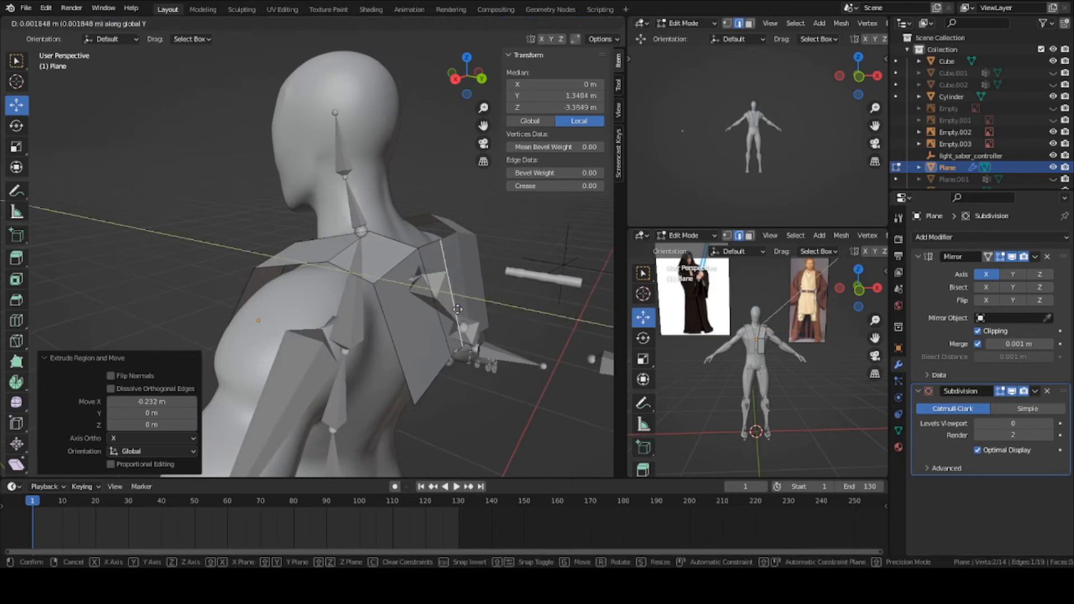
click(454, 312)
click(436, 330)
key(g)
key(y)
click(430, 346)
Step: Select the back panel's lower edges, lower them along Z toward the hips, and flatten them by scaling along Z
scroll(430, 345, down, 1)
middle_drag(430, 346, 412, 350)
key(a)
key(a)
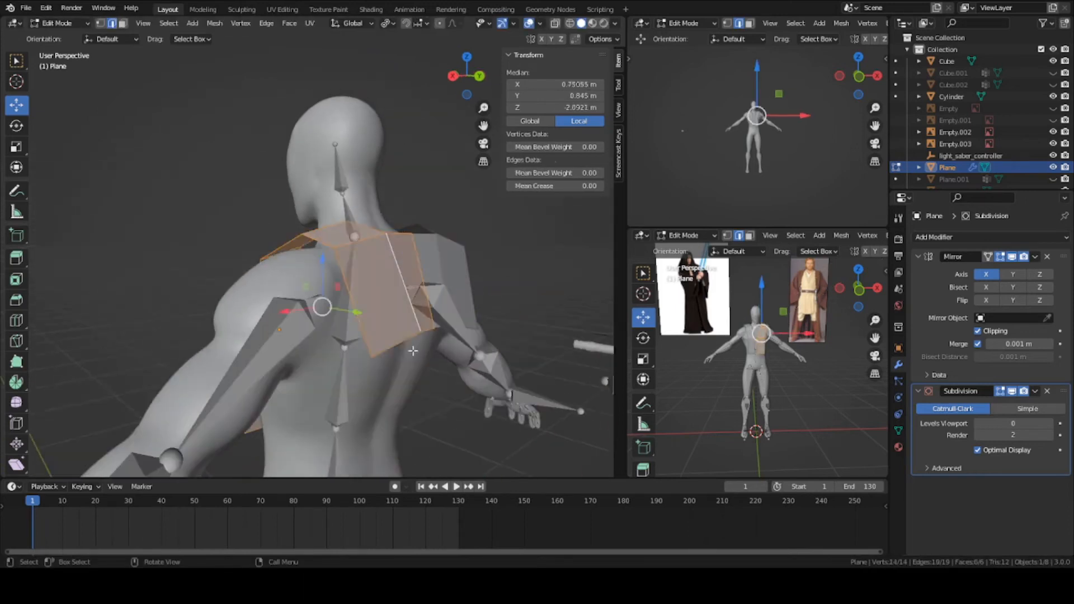
alt+click(412, 347)
middle_drag(381, 302, 306, 248)
key(g)
key(z)
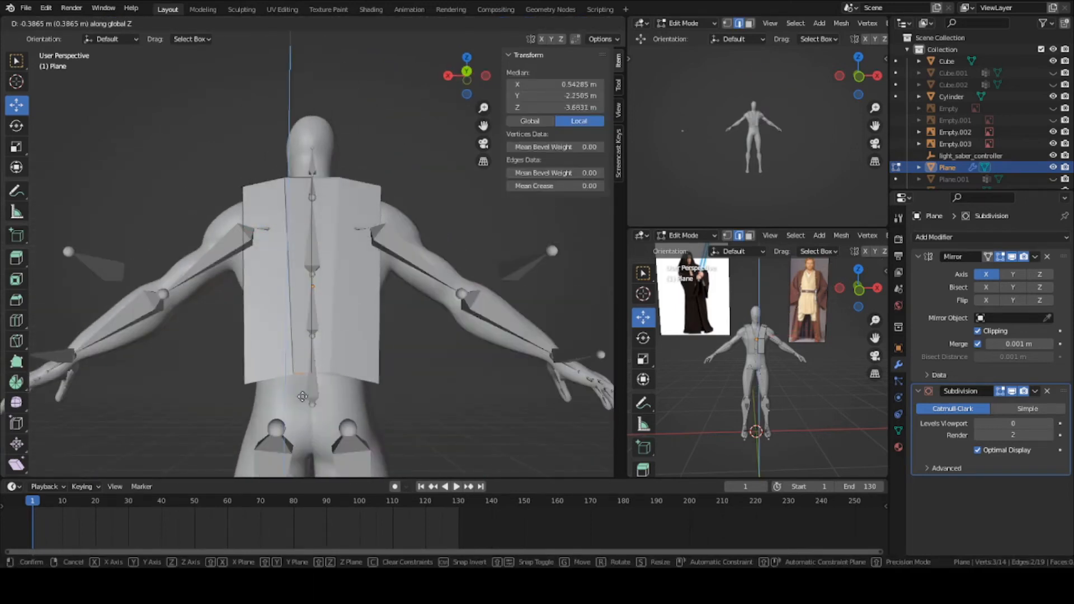
click(448, 412)
key(s)
key(z)
click(370, 372)
Step: Raise the back panel's lower edges about 0.15 m along Z and move them about 0.074 m along Y toward the body
middle_drag(370, 372, 381, 344)
key(g)
key(z)
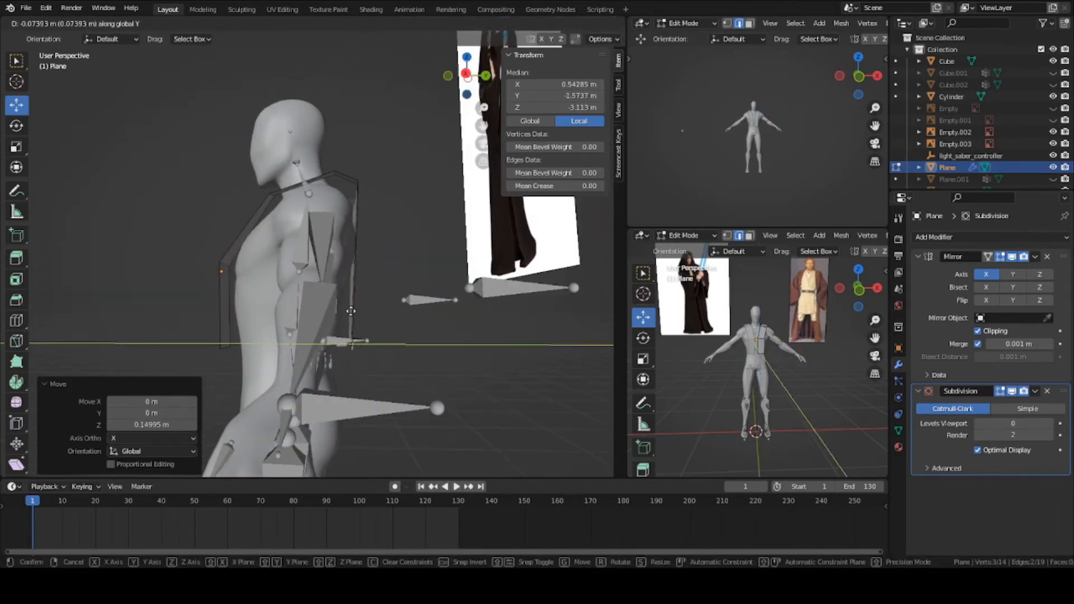
click(351, 311)
Step: Add one horizontal loop cut across the back panel with a factor of about 0.114 and move it about 0.04 m along Y
middle_drag(351, 311, 323, 311)
key(ctrl+r)
click(361, 273)
click(362, 262)
key(g)
key(y)
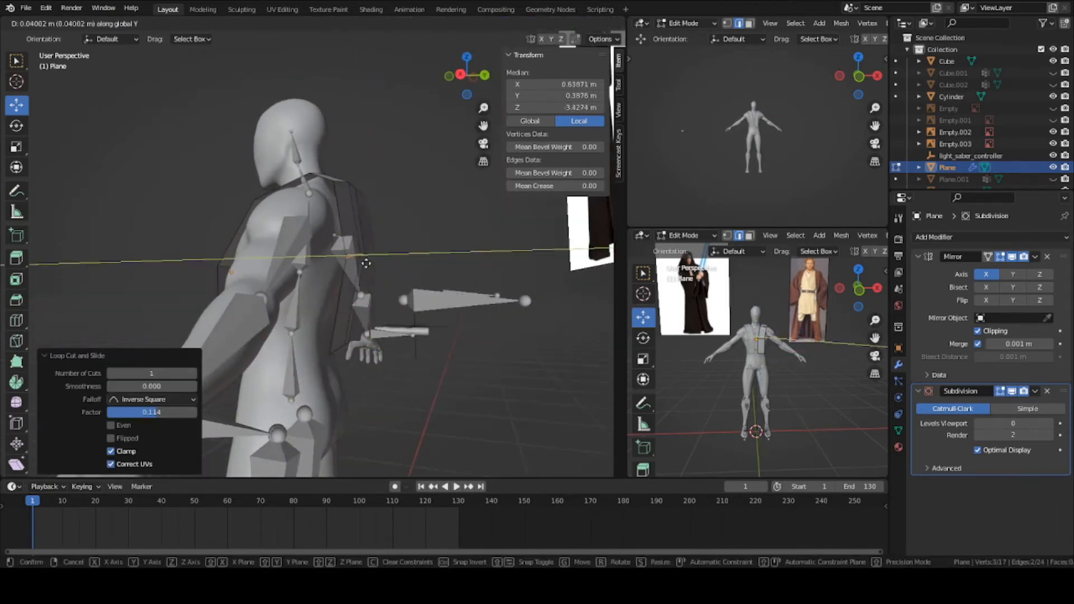
click(366, 263)
Step: Select the bottom edges of the front and back panels and level them by scaling along Z
middle_drag(365, 263, 483, 238)
key(alt+a)
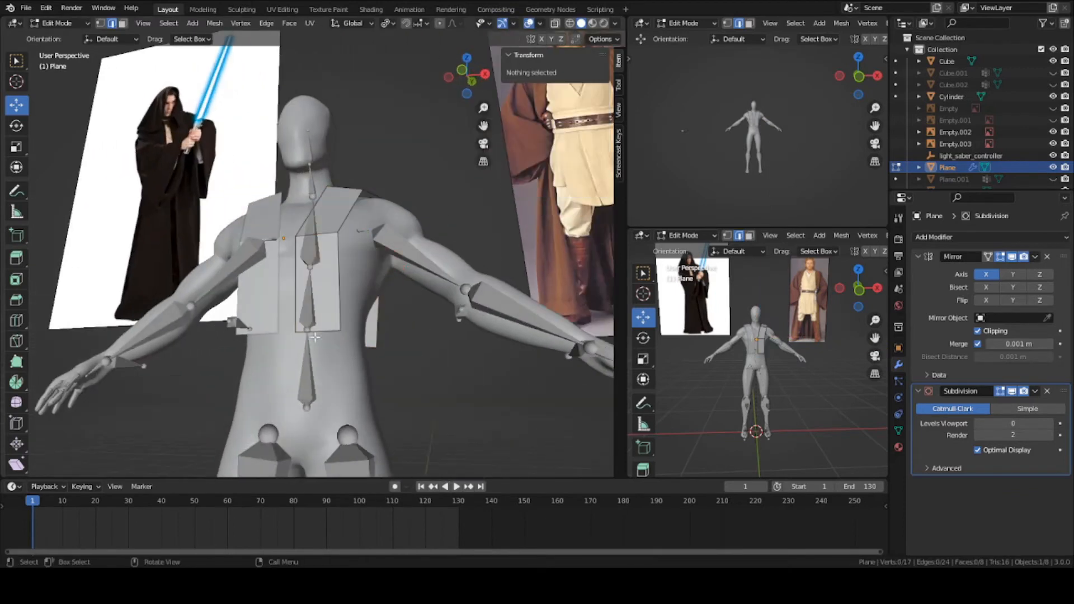
click(315, 337)
mouse_move(315, 337)
middle_down()
mouse_move(328, 338)
mouse_move(296, 340)
mouse_move(468, 343)
mouse_move(358, 347)
mouse_move(402, 352)
mouse_move(340, 360)
mouse_move(325, 323)
middle_up()
alt+shift+click(316, 340)
key(s)
key(z)
click(330, 343)
Step: Extrude the front and back bottom edges downward along Z and adjust the new edges along X
key(e)
key(z)
click(351, 339)
key(g)
key(x)
click(356, 346)
Step: Select the tunic's outer shoulder edges from front to back and move them about 0.066 m outward along X, with a small follow-up adjustment
scroll(356, 347, up, 3)
key(alt+a)
click(353, 240)
shift+click(367, 203)
middle_drag(367, 203, 284, 243)
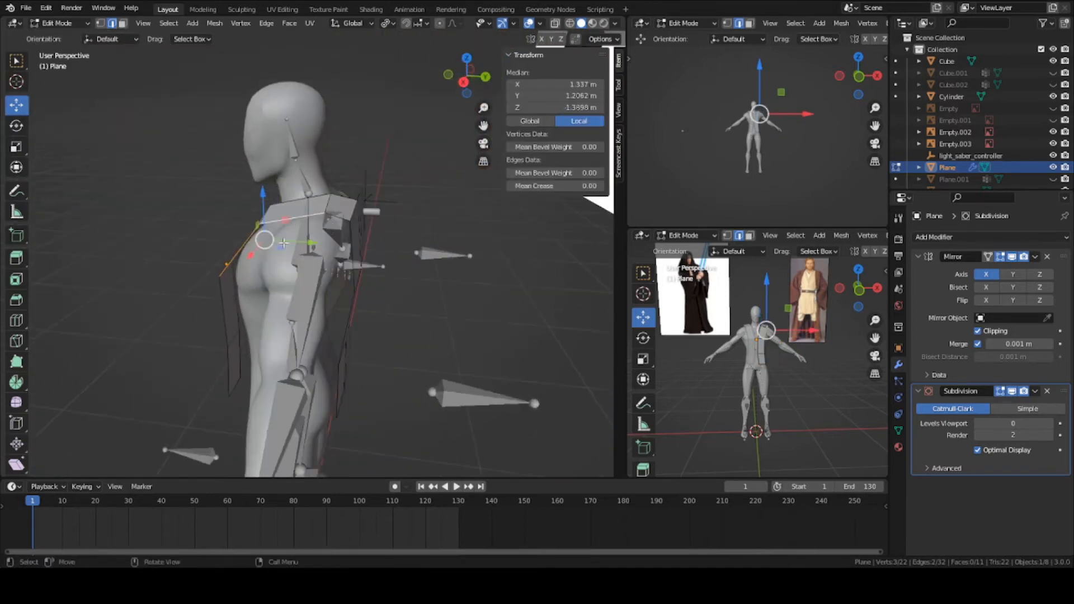
shift+click(338, 213)
middle_drag(338, 214, 295, 247)
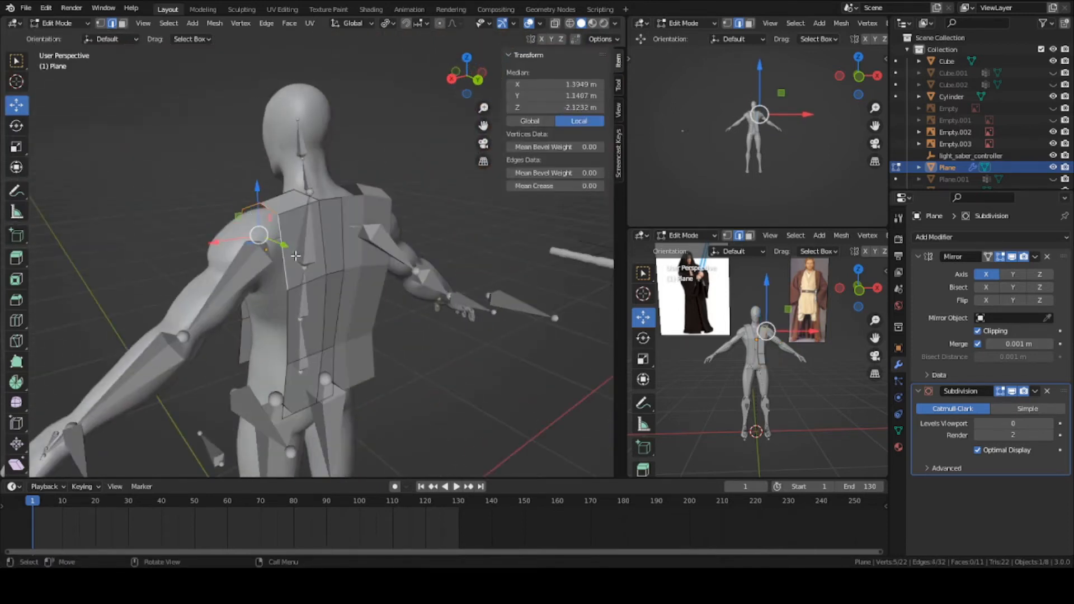
key(KP_1)
key(g)
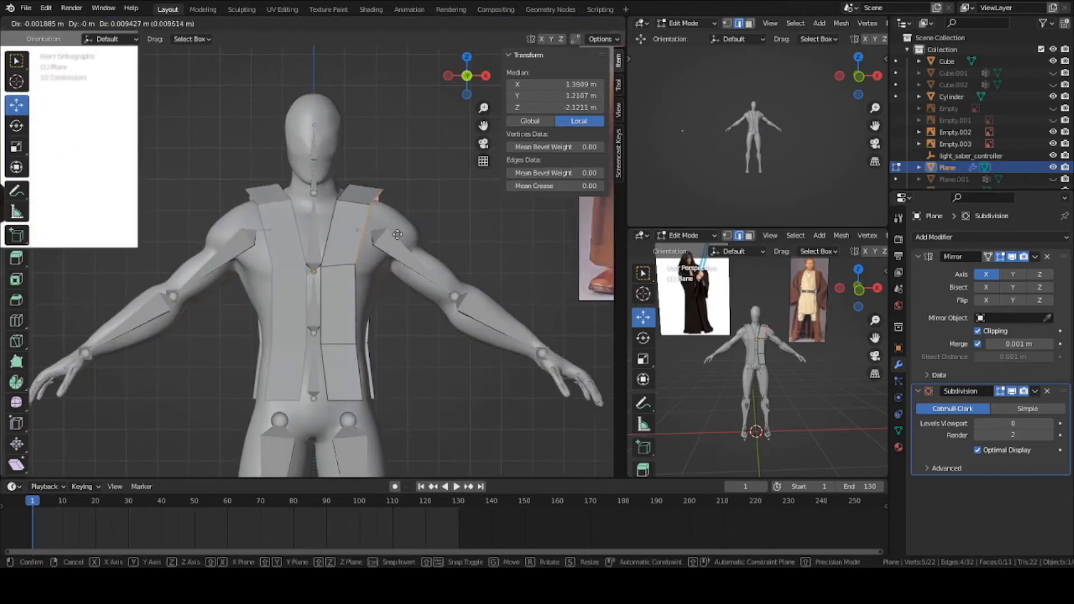
key(x)
click(419, 242)
key(g)
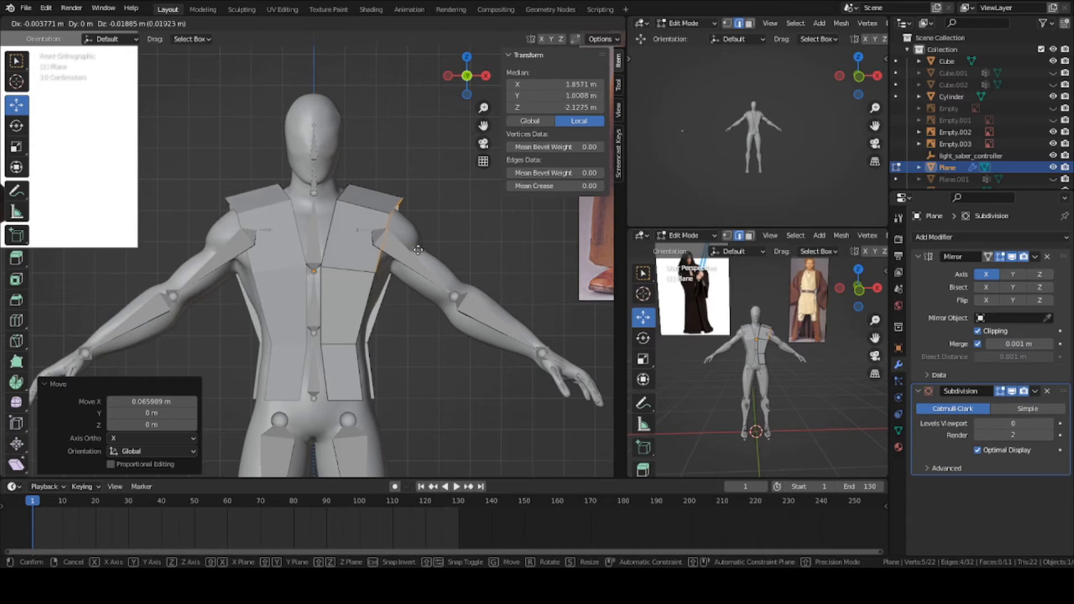
click(418, 249)
Step: Fill the gap under the arm with side faces joining the front and back panels down to the hem
middle_drag(418, 250, 385, 325)
click(341, 304)
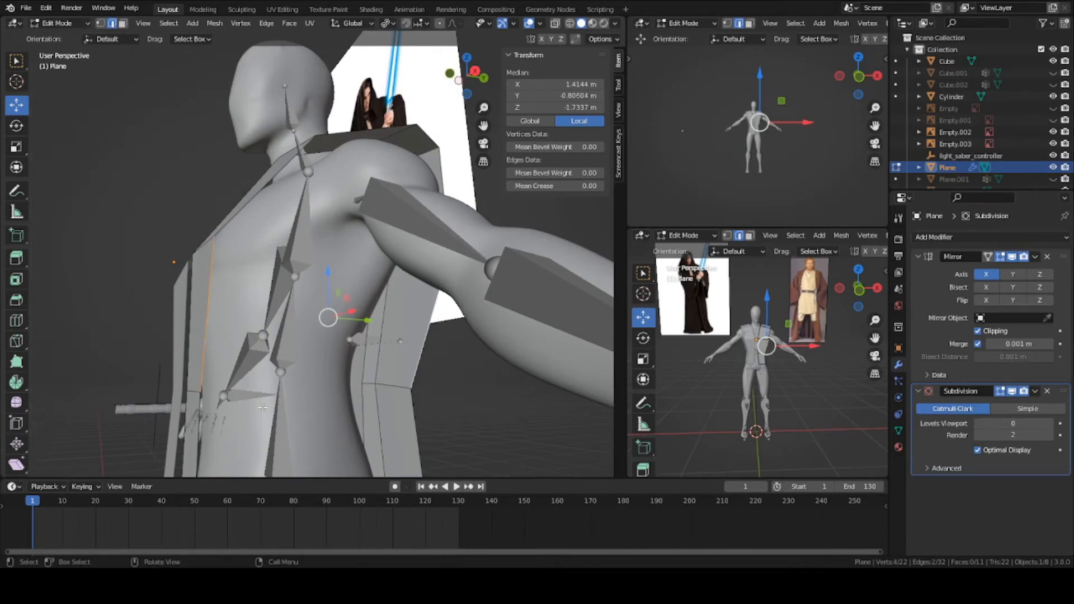
middle_drag(262, 408, 333, 378)
key(f)
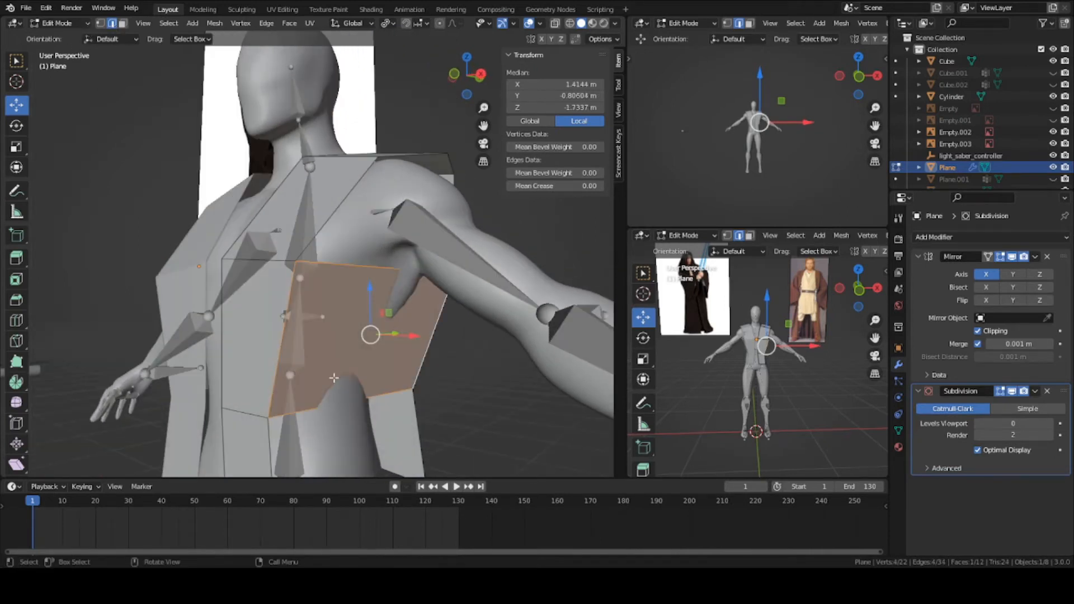
click(271, 430)
key(f)
Step: Add a vertical loop cut through the new side panel and adjust it outward along X
middle_drag(415, 408, 414, 300)
click(346, 347)
key(g)
key(x)
click(401, 352)
key(g)
key(r)
key(z)
click(425, 342)
Step: Return to Object Mode, save the file and set the Subdivision modifier's viewport levels to 2
key(Tab)
scroll(414, 300, up, 4)
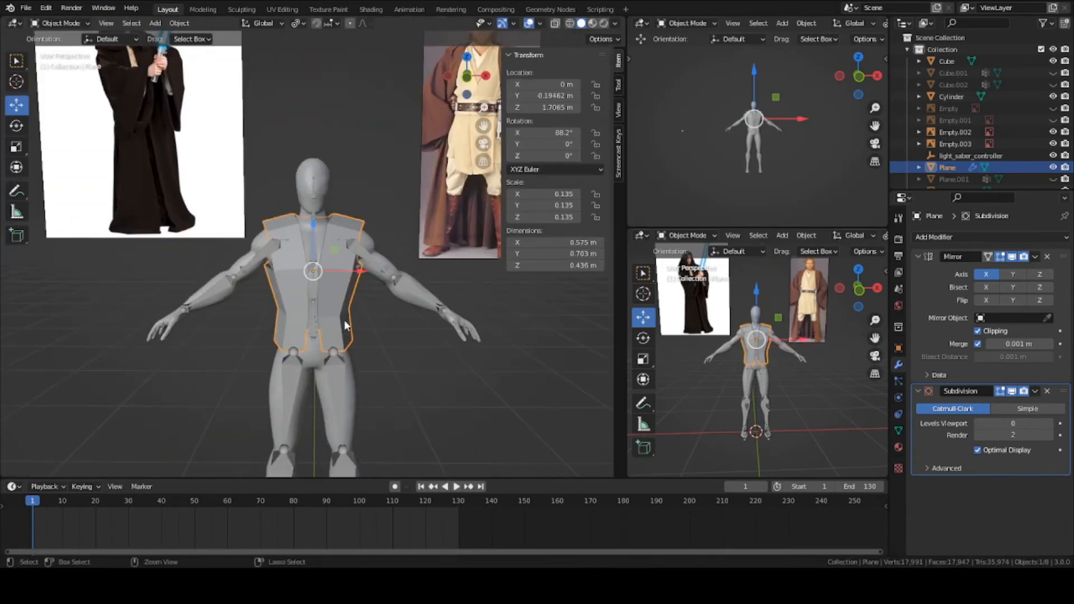
key(ctrl+s)
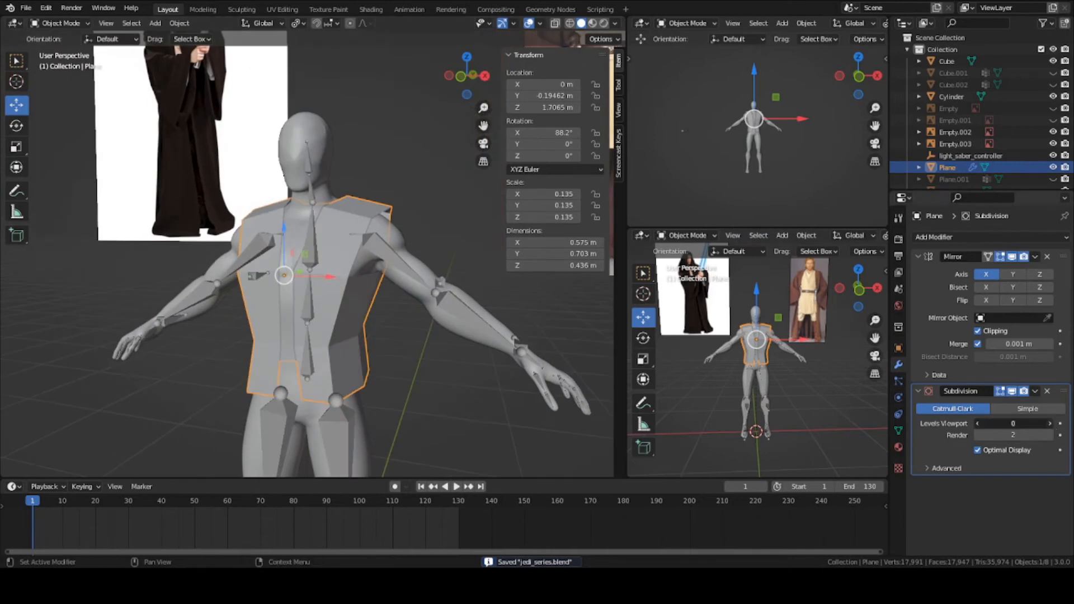
drag(1007, 423, 1023, 423)
Step: Reposition one edge of the tunic's upper panel in edit mode to fit the body
middle_drag(268, 336, 395, 279)
key(Tab)
key(2)
click(342, 235)
key(g)
click(344, 253)
Step: Reposition individual vertices around the neckline and shoulder so the tunic follows the body
key(1)
key(g)
key(g)
click(317, 222)
click(298, 208)
click(327, 205)
key(g)
click(307, 203)
key(1)
click(291, 204)
key(g)
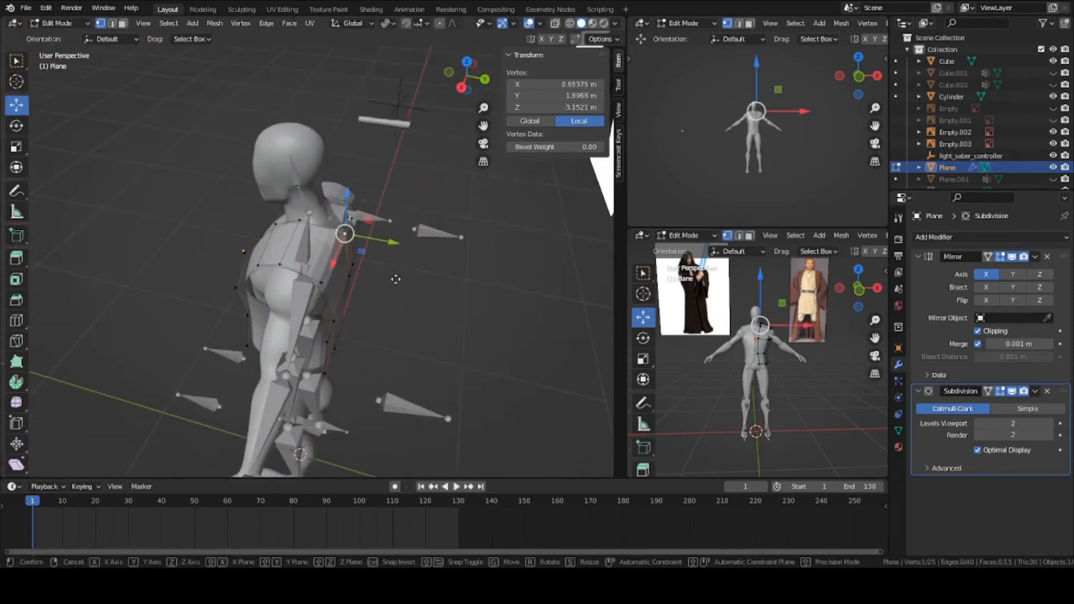
click(394, 281)
click(352, 220)
Step: Move the back shoulder edge and shift the two horizontal upper-back edges along Y
middle_drag(352, 219, 380, 263)
key(2)
click(350, 224)
key(g)
click(369, 190)
click(274, 257)
key(g)
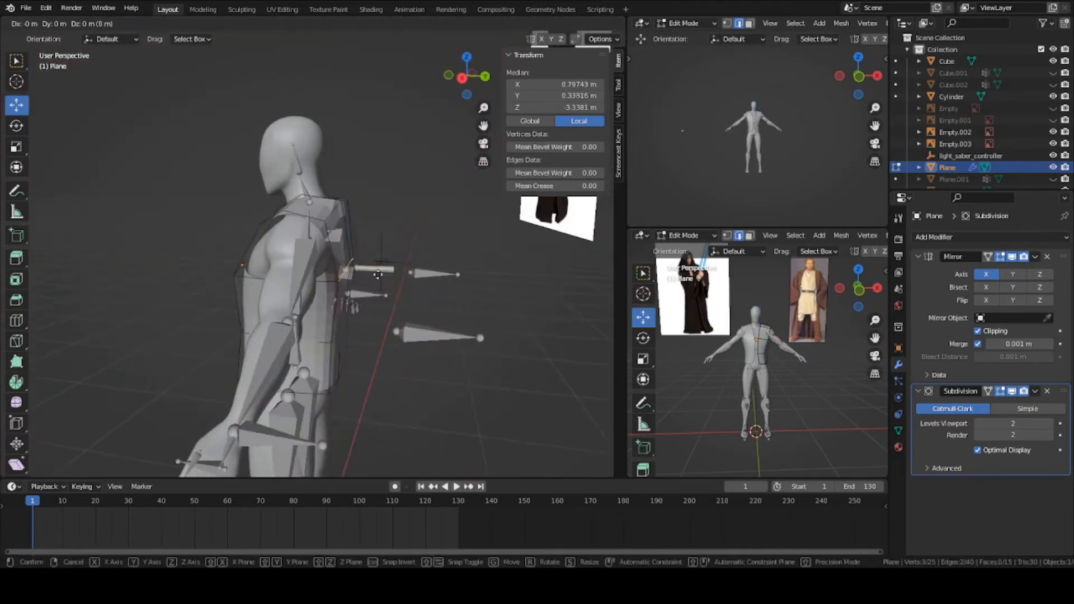
key(y)
click(403, 271)
Step: Return to Object Mode and save the file
key(Tab)
middle_drag(450, 318, 331, 311)
key(ctrl+s)
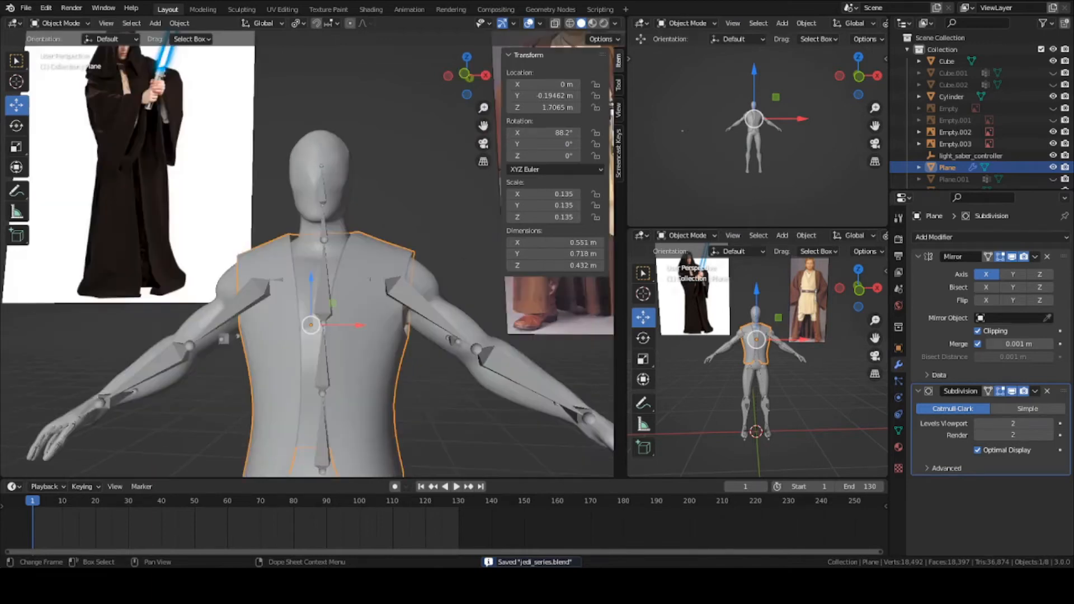
middle_drag(355, 354, 333, 347)
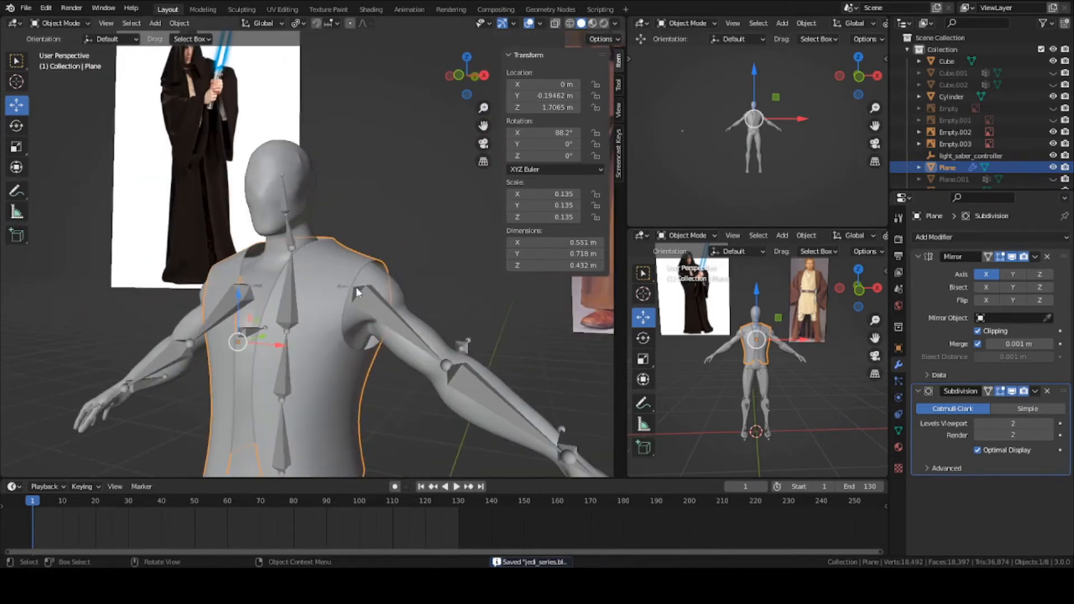
Step: Extrude the armhole loop about 0.344 m along X and move its end about 0.15 m outward and 0.37 m down to the wrist
key(Tab)
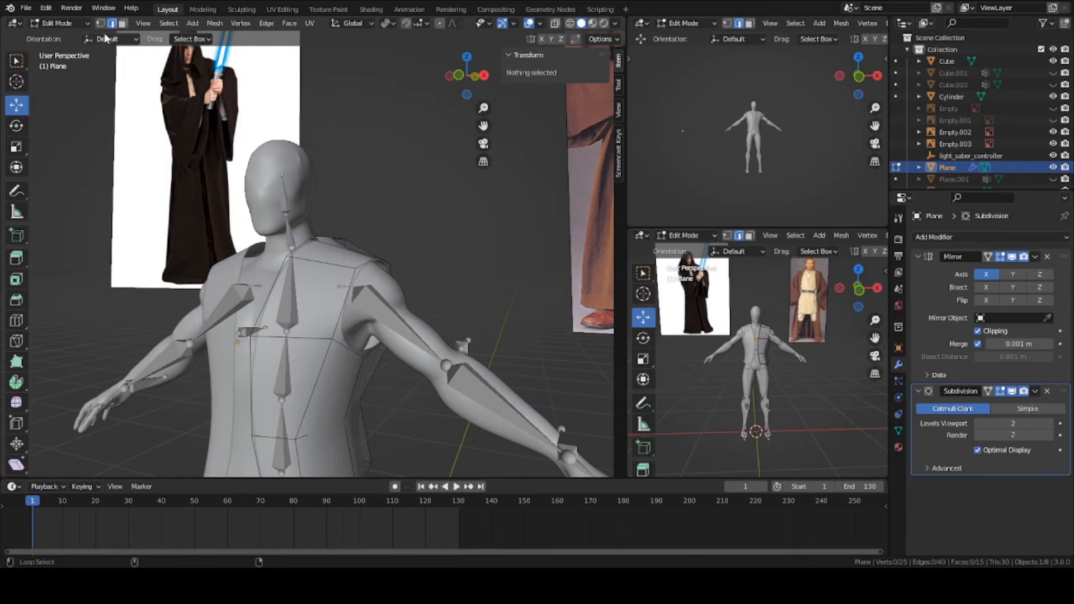
alt+click(343, 348)
middle_drag(342, 348, 329, 316)
key(KP_1)
key(e)
key(x)
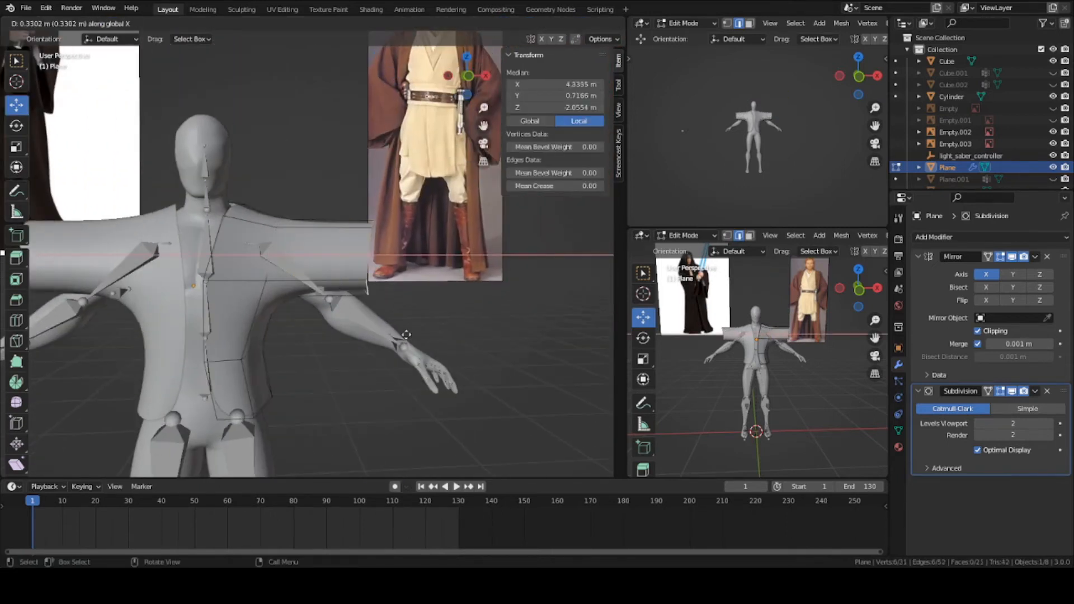
click(391, 335)
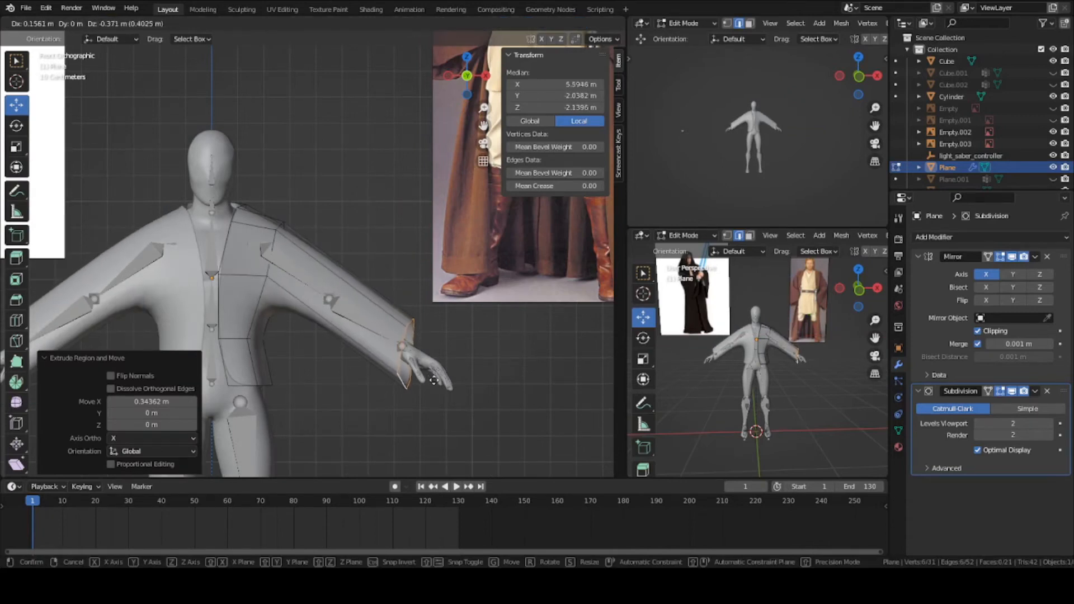
click(445, 358)
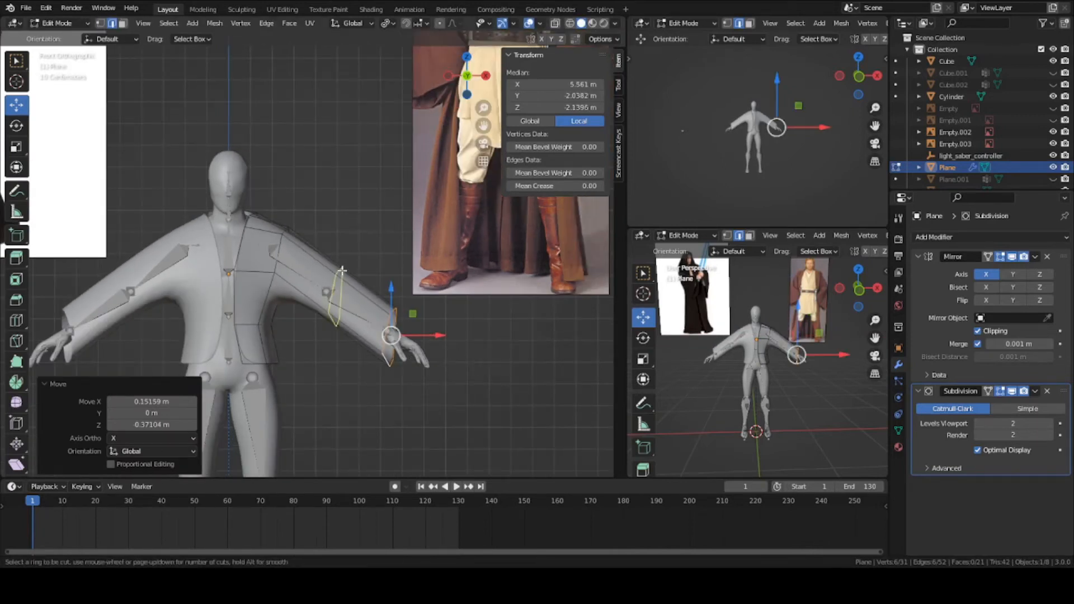
Step: Add one centred loop cut around the sleeve at the elbow, then rescale and move it to fit the arm
click(342, 271)
right_click(342, 270)
scroll(343, 304, up, 1)
key(s)
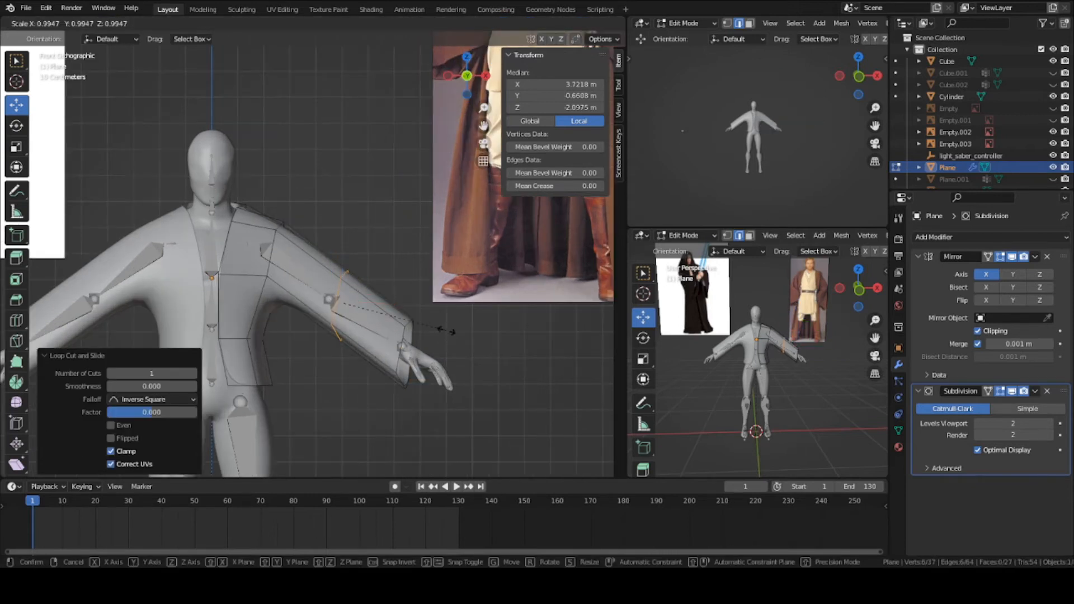
click(412, 307)
key(g)
click(408, 311)
key(s)
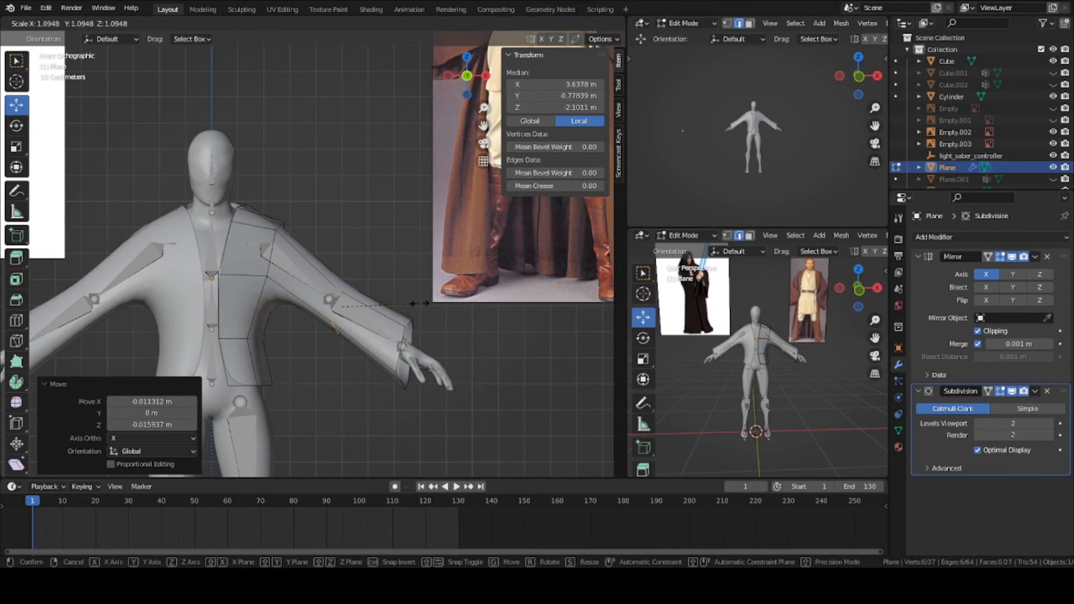
click(420, 303)
Step: Lower the sleeve's cuff loop along Z and scale it along Z and Y to shape a wide opening
middle_drag(454, 318, 223, 336)
key(alt+a)
alt+click(308, 350)
key(g)
key(z)
click(269, 366)
middle_drag(269, 366, 366, 391)
key(s)
key(z)
click(381, 431)
key(s)
middle_drag(381, 431, 282, 351)
key(y)
click(372, 388)
Step: Smooth the elbow loop with the Smooth tool and move it along Y
scroll(414, 356, up, 2)
click(316, 327)
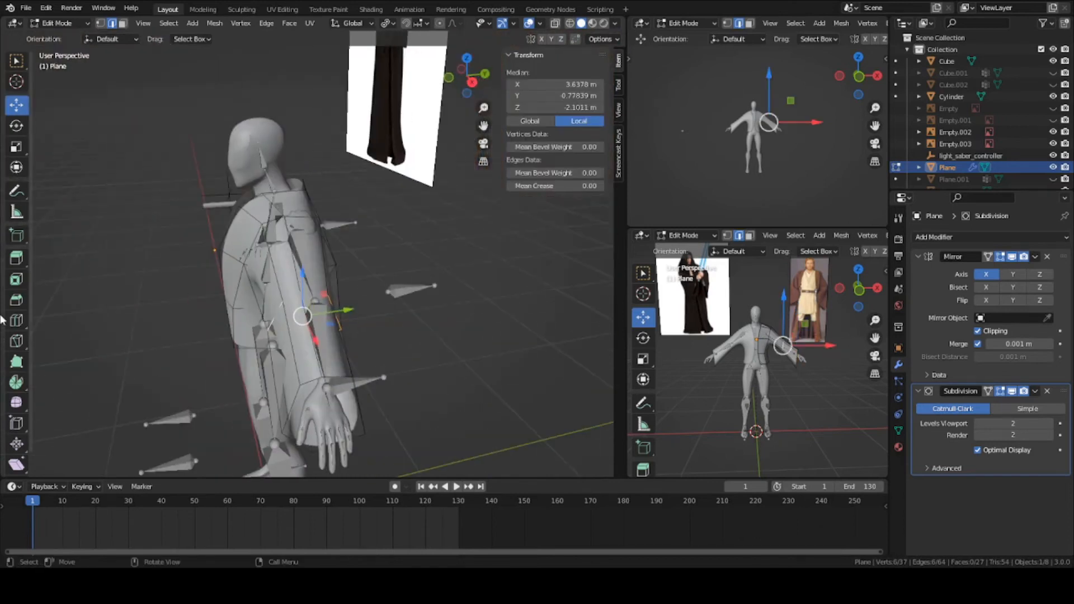
click(16, 402)
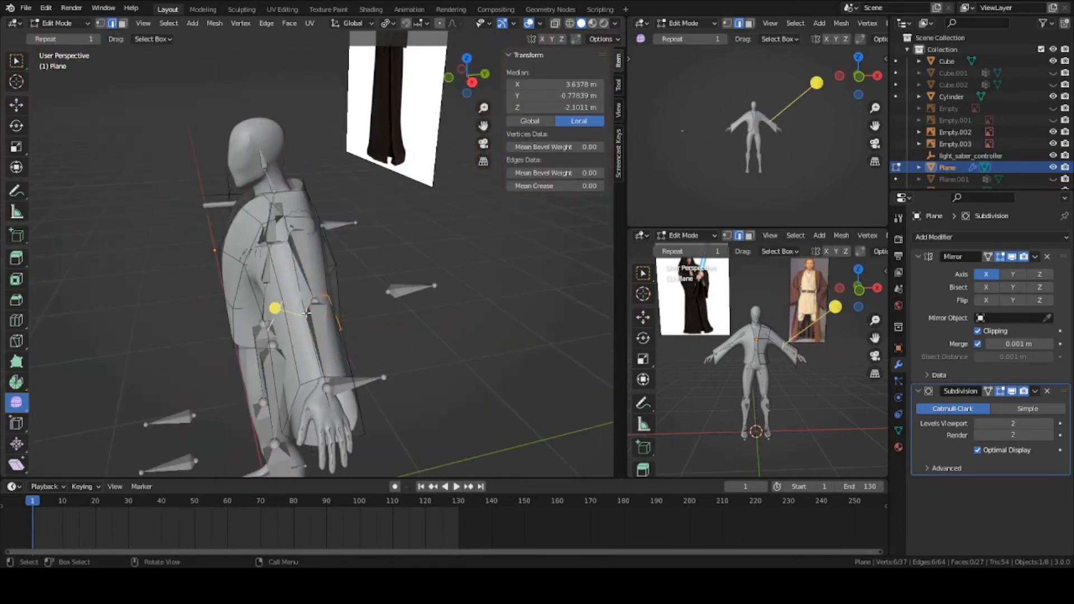
drag(346, 298, 367, 313)
middle_drag(367, 316, 365, 290)
key(g)
key(y)
click(338, 293)
Step: Smooth the cuff loop, scale it along Z and move it about 0.03 m along Z
key(a)
key(alt+a)
alt+click(390, 382)
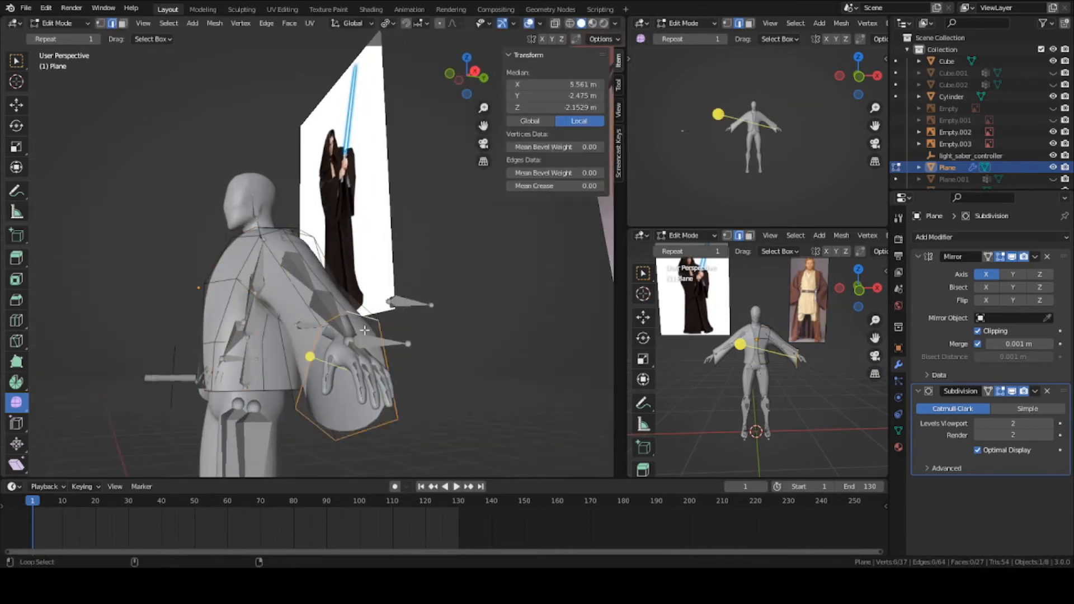
middle_drag(390, 382, 308, 392)
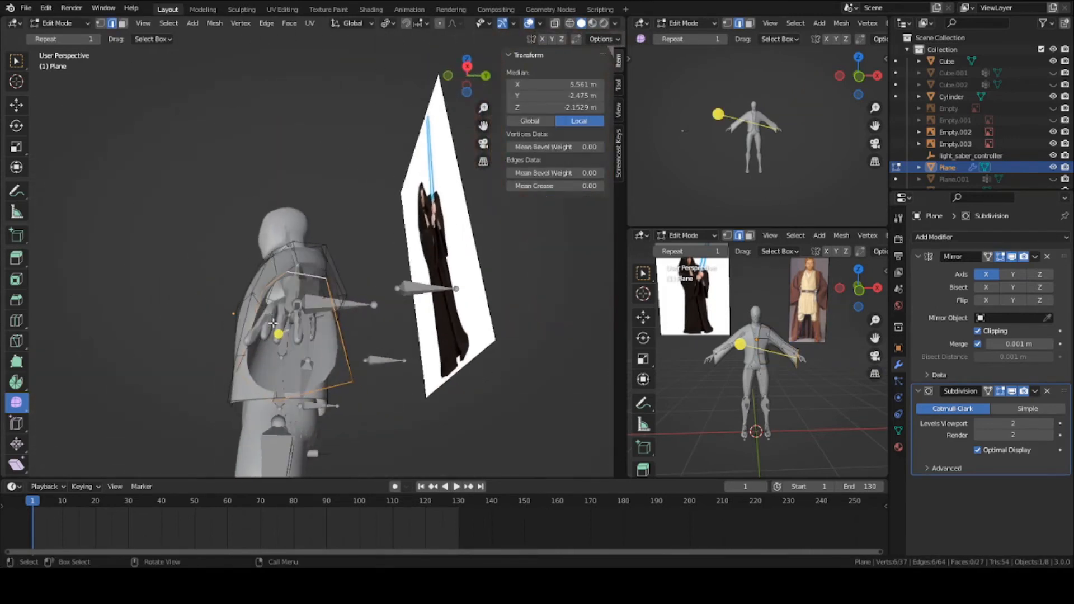
drag(324, 331, 326, 331)
middle_drag(326, 331, 486, 381)
key(s)
key(z)
click(348, 395)
key(g)
key(z)
click(486, 386)
Step: Save the file with the reshaped sleeves
scroll(425, 369, down, 3)
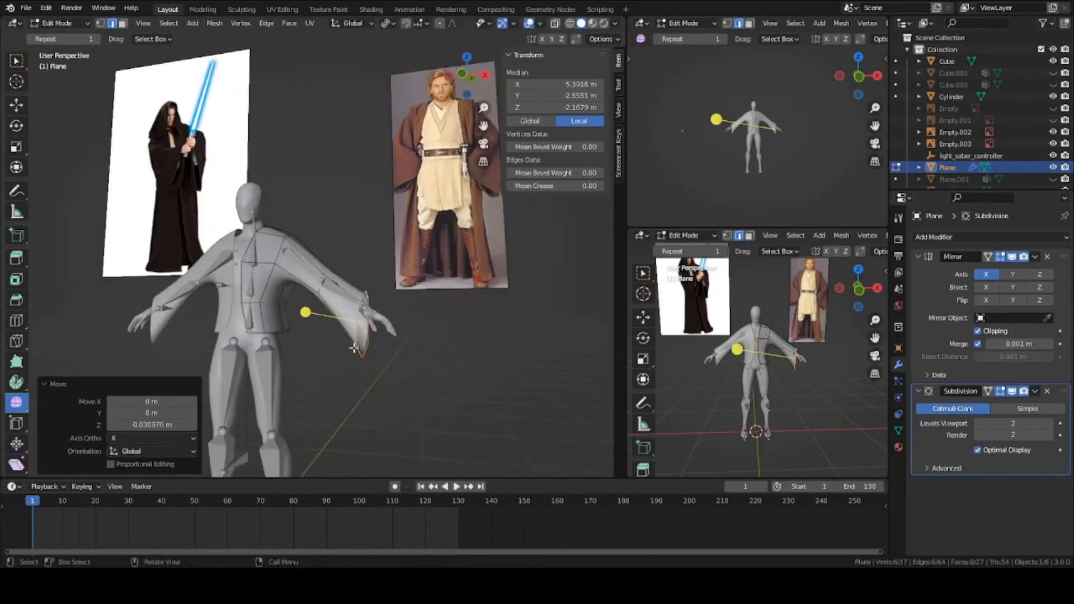
middle_drag(310, 358, 349, 349)
key(ctrl+s)
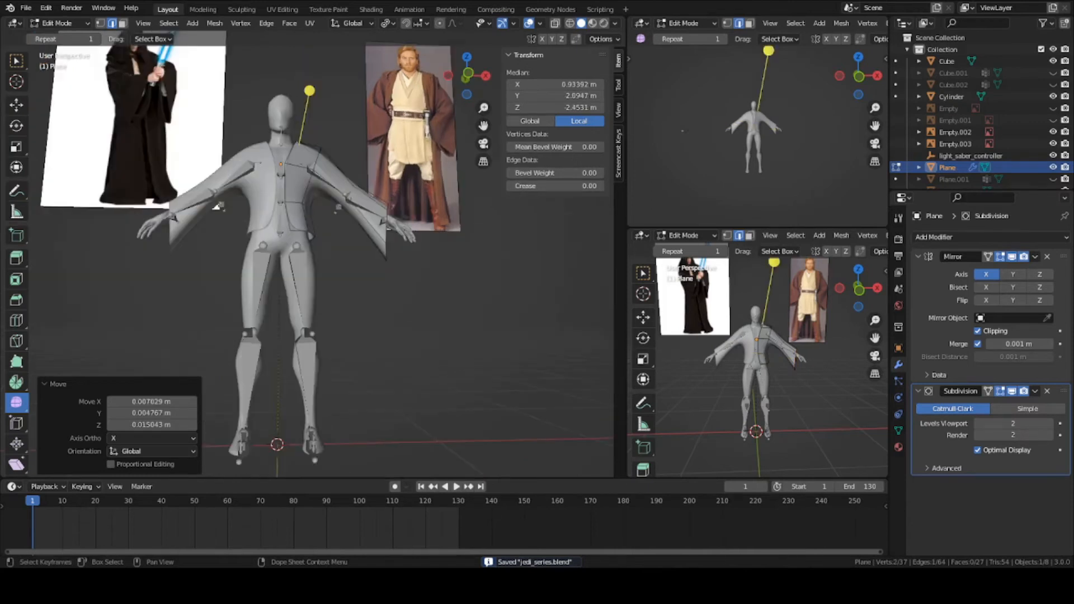
Step: Select the tunic's hem loop and extrude it about 1.168 m down along Z to form the long robe skirt
key(alt+a)
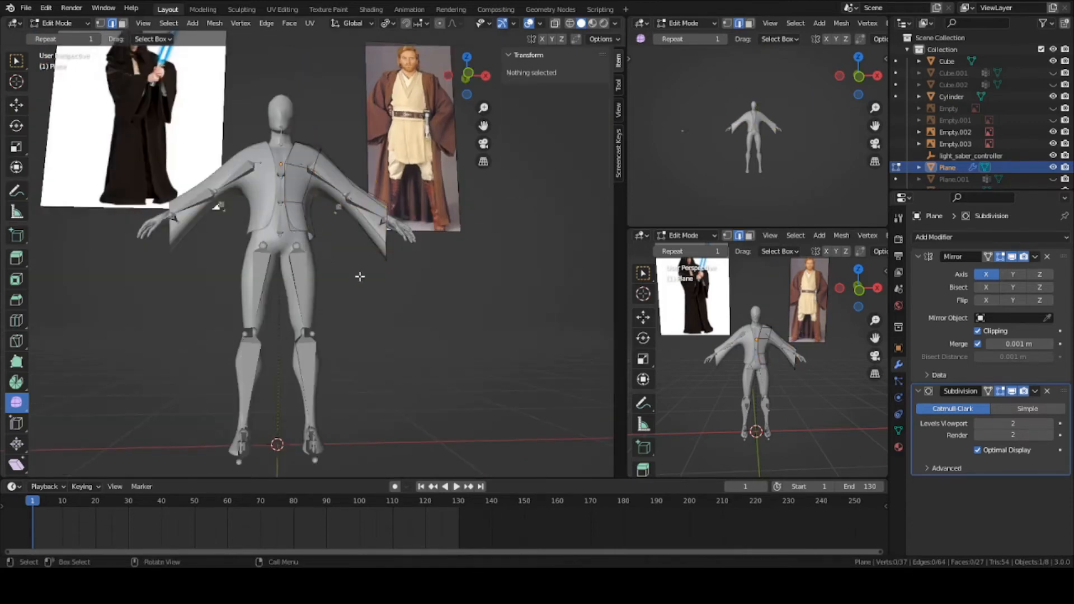
middle_drag(359, 277, 256, 302)
alt+click(302, 239)
scroll(327, 259, up, 3)
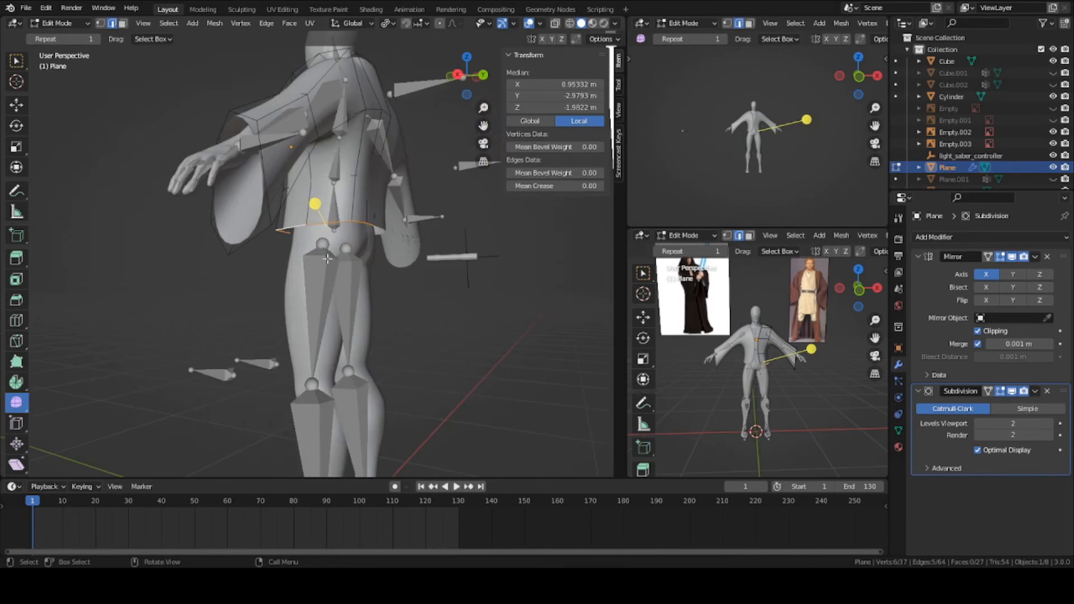
scroll(347, 222, down, 3)
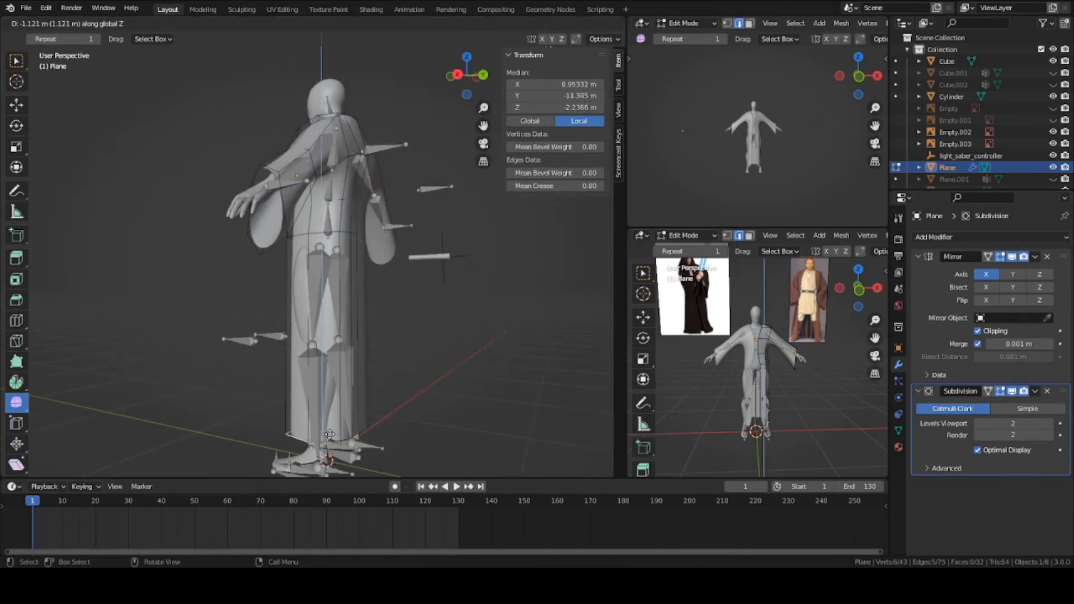
click(330, 441)
Step: Move the robe's bottom loop about 0.136 m outward along X, followed by a further adjustment along X
middle_drag(331, 386, 440, 384)
middle_drag(342, 365, 407, 364)
key(g)
key(x)
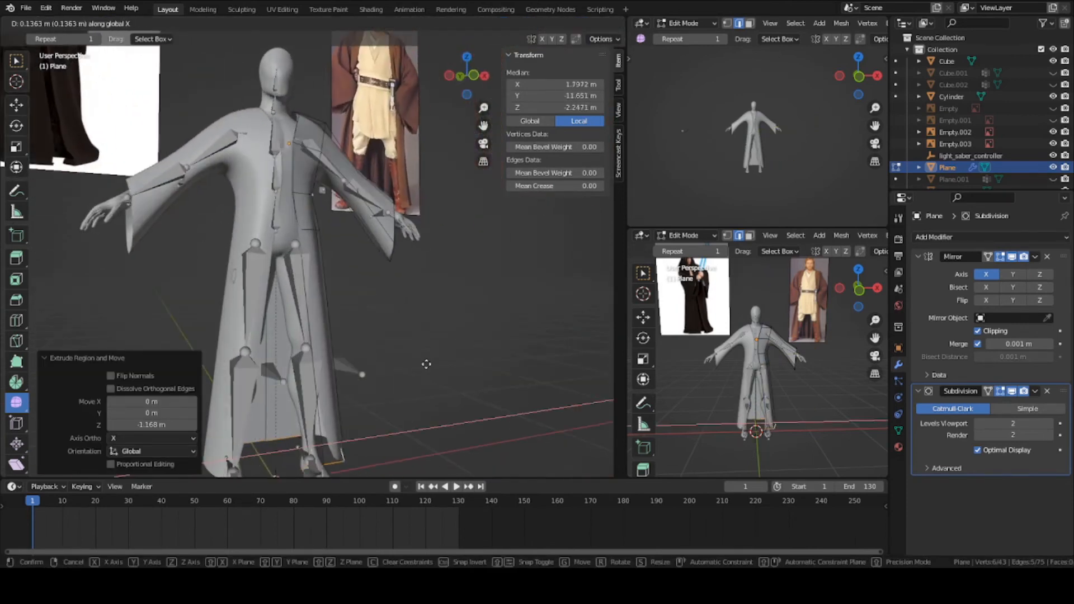
click(426, 364)
scroll(302, 298, up, 2)
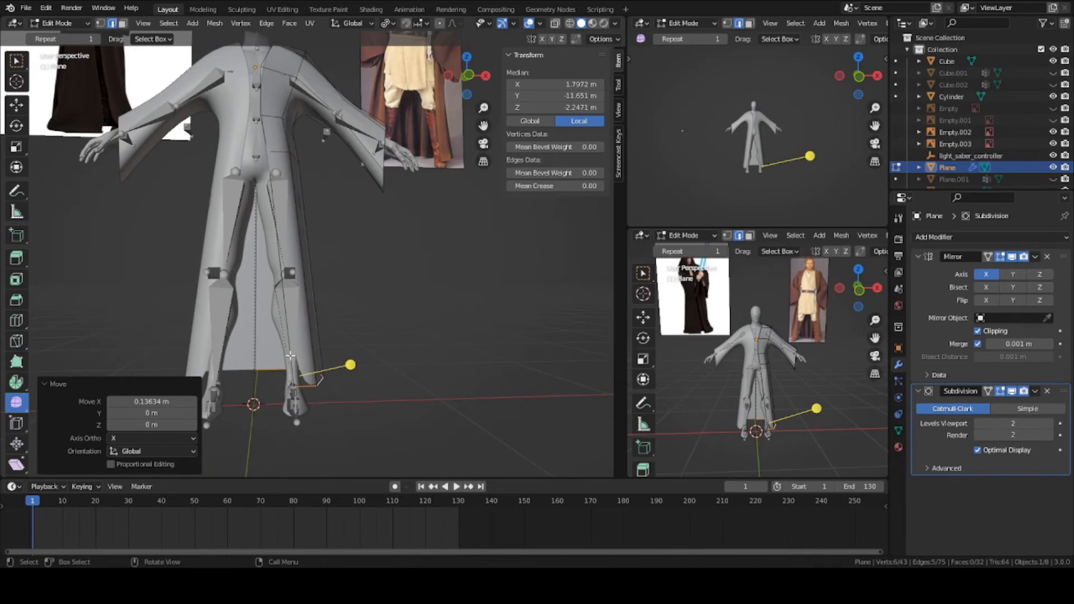
key(g)
key(x)
click(381, 362)
Step: Scale the robe's bottom loop along Y and move it along Y around the feet
shift+middle_drag(327, 330, 323, 413)
key(s)
key(y)
click(495, 394)
key(g)
key(y)
click(479, 391)
Step: Edge-slide two neighbouring vertical edges on the side of the skirt, the first by a factor of about 0.402
click(294, 416)
key(g)
key(g)
click(354, 395)
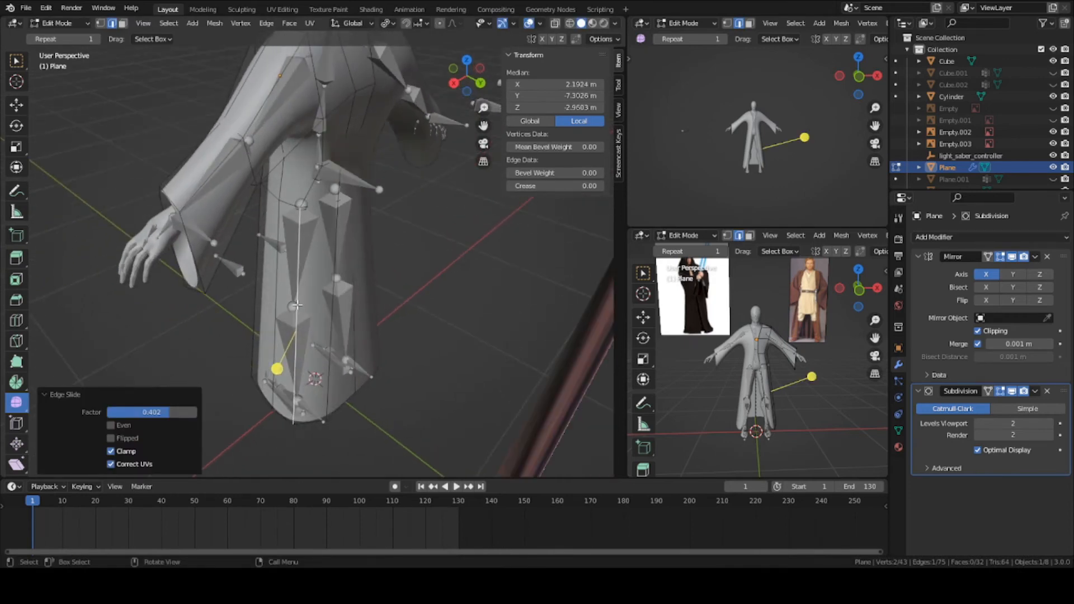
key(g)
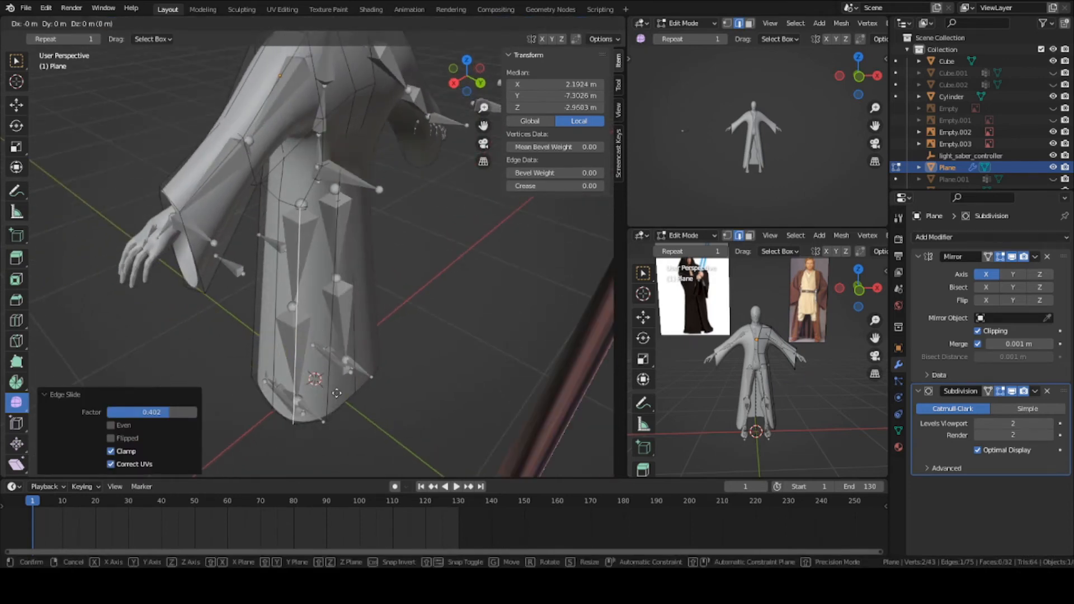
right_click(336, 395)
click(336, 395)
key(g)
key(g)
click(335, 390)
Step: Reposition two vertices along the skirt's side hem to smooth the curve of the bottom edge
key(1)
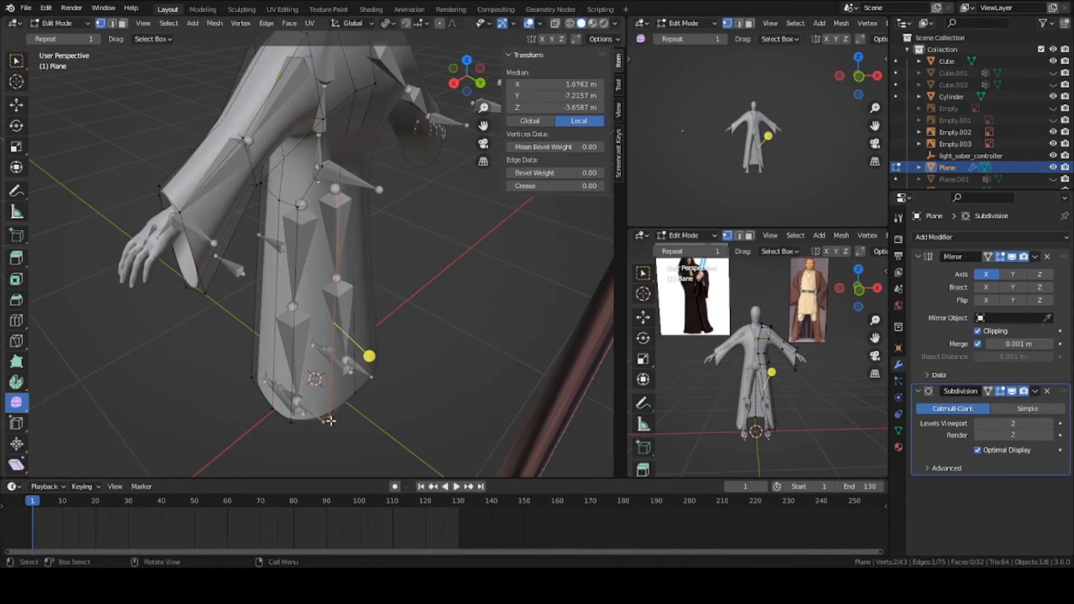
click(329, 421)
key(g)
click(327, 421)
click(294, 420)
key(g)
click(278, 413)
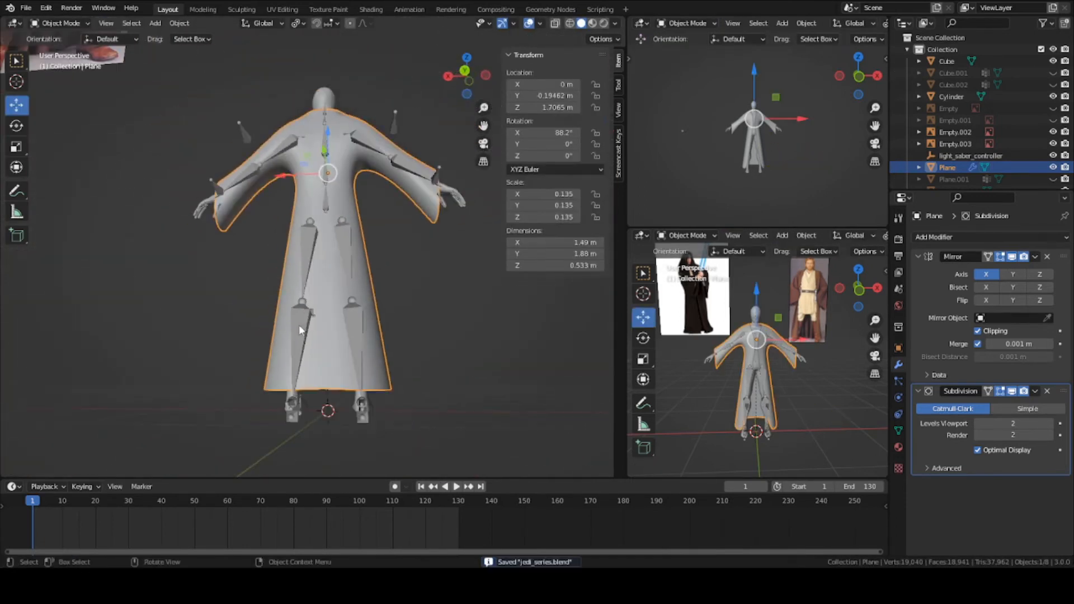
Step: Add one loop cut around the middle of the skirt, slid by a factor of about 0.088
middle_drag(300, 330, 445, 350)
key(Tab)
middle_drag(234, 282, 377, 275)
alt+click(341, 296)
key(g)
key(g)
click(340, 286)
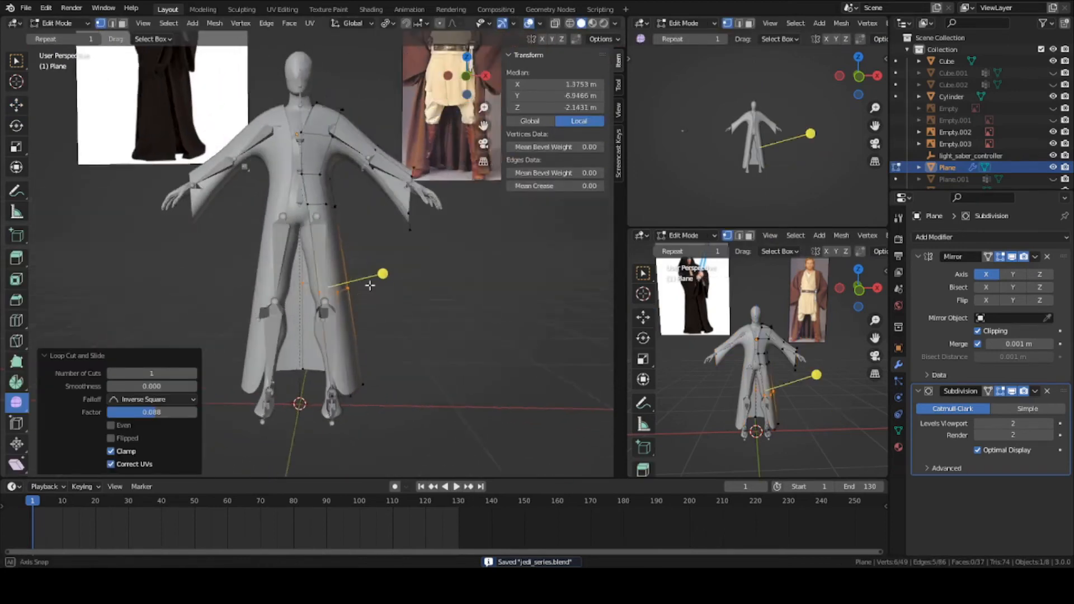
Step: Try shifting the skirt's middle loop, and the whole robe mesh by about 0.013 m, along X
key(g)
key(x)
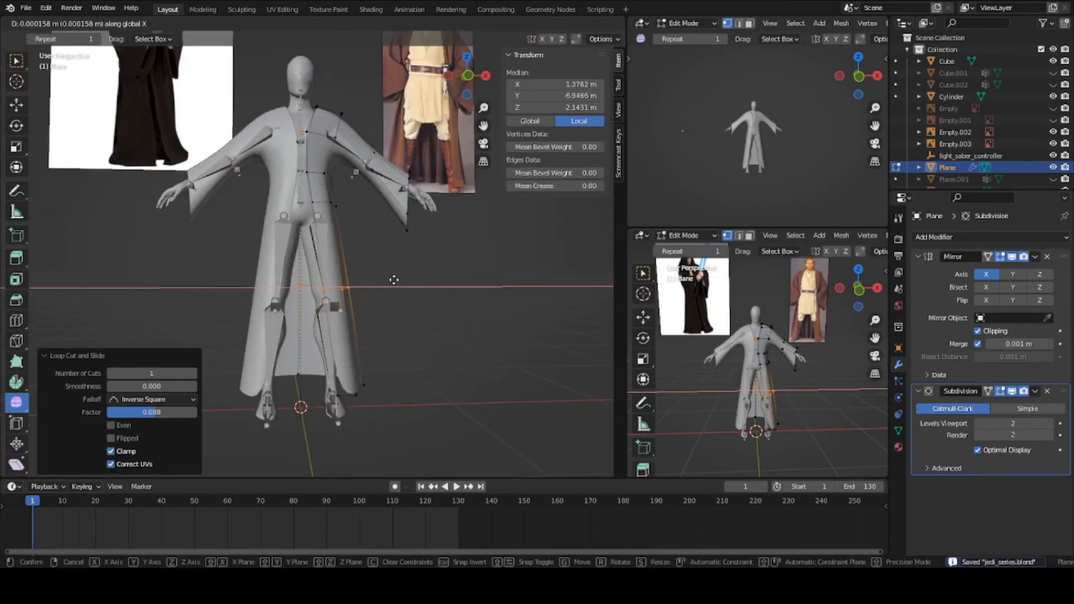
click(391, 280)
key(a)
key(g)
key(x)
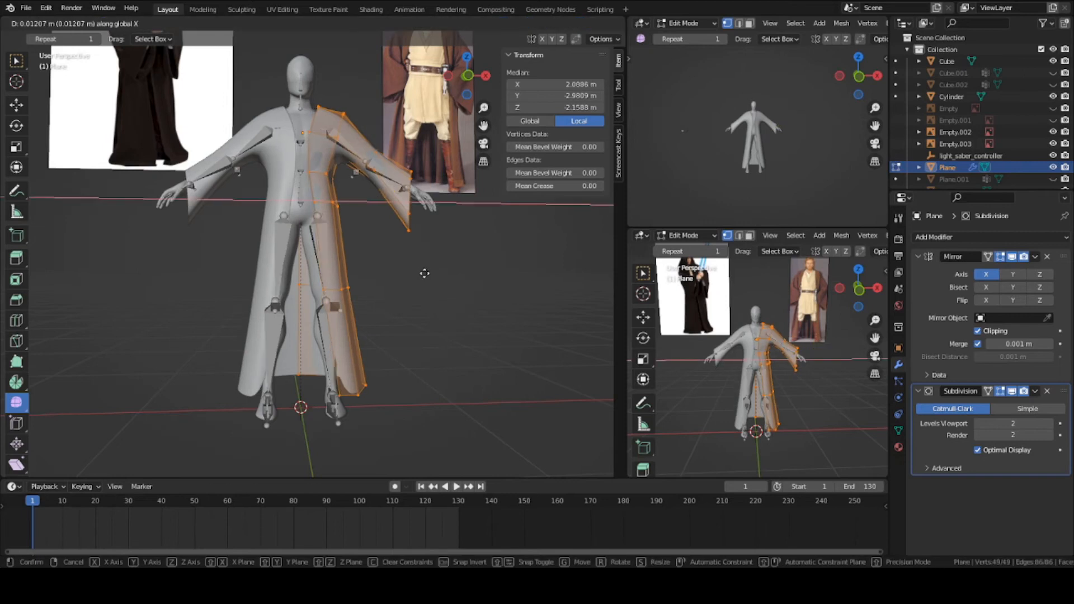
click(426, 274)
middle_drag(427, 274, 411, 374)
key(alt+a)
Step: Move the skirt's middle loop outward along X and the bottom hem loop about 0.028 m outward along X
alt+click(319, 291)
key(g)
key(x)
click(444, 290)
key(g)
key(x)
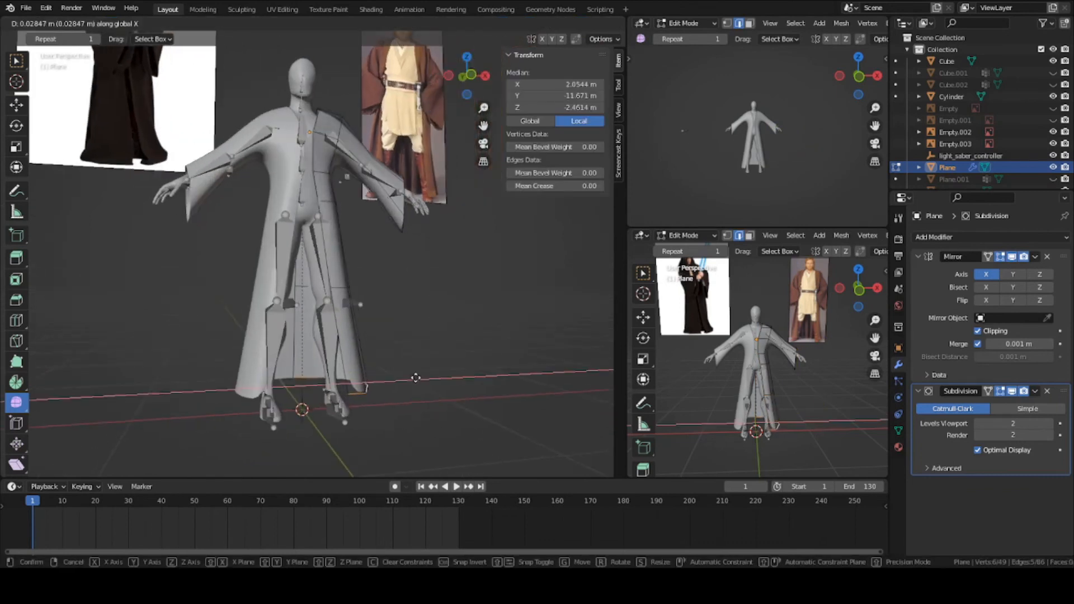
click(419, 375)
key(Tab)
middle_drag(317, 323, 299, 253)
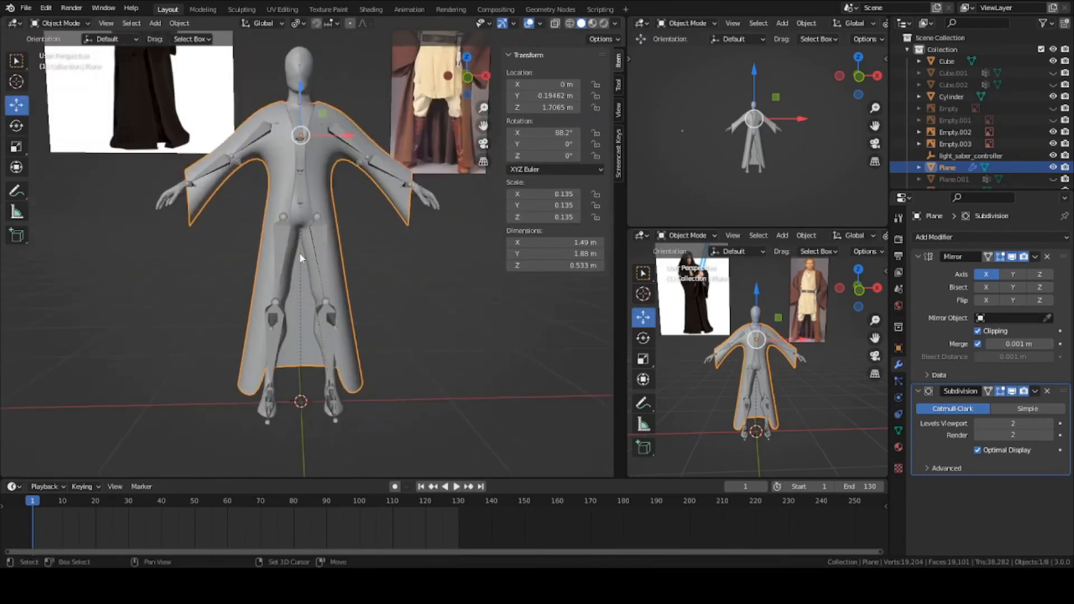
Step: Extrude the robe's neckline edges about 0.039 m up along Z to start the collar
shift+middle_drag(326, 140, 336, 243)
scroll(335, 242, up, 4)
scroll(336, 243, up, 1)
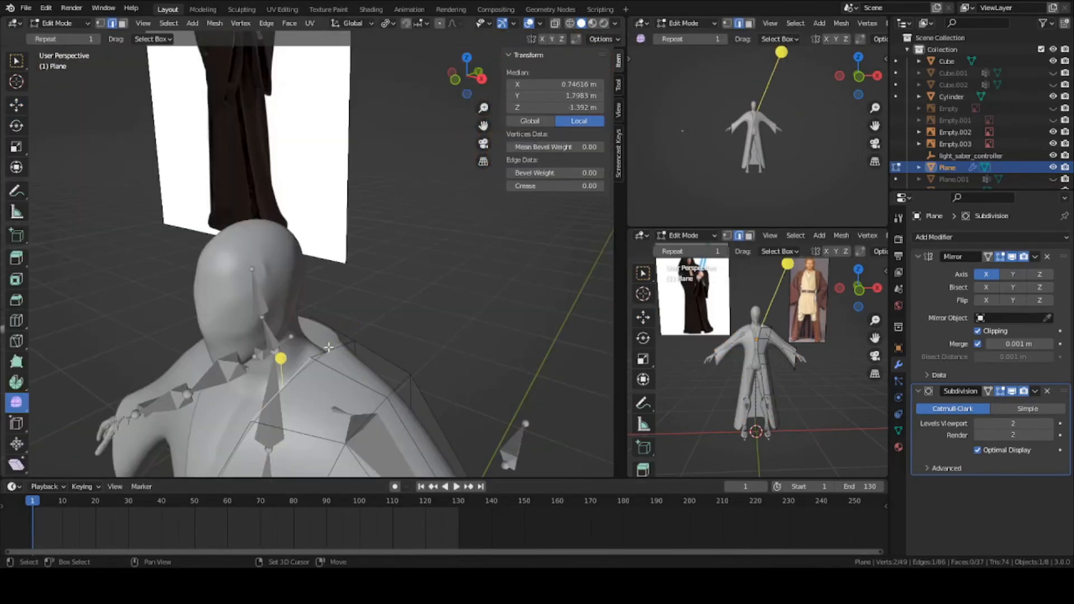
middle_drag(340, 381, 411, 373)
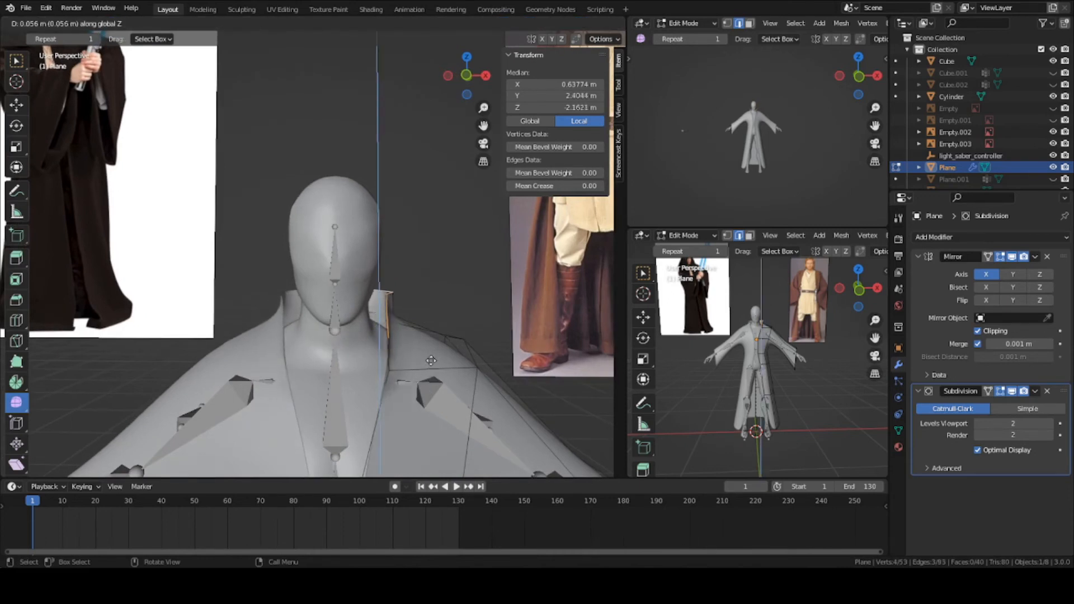
click(430, 369)
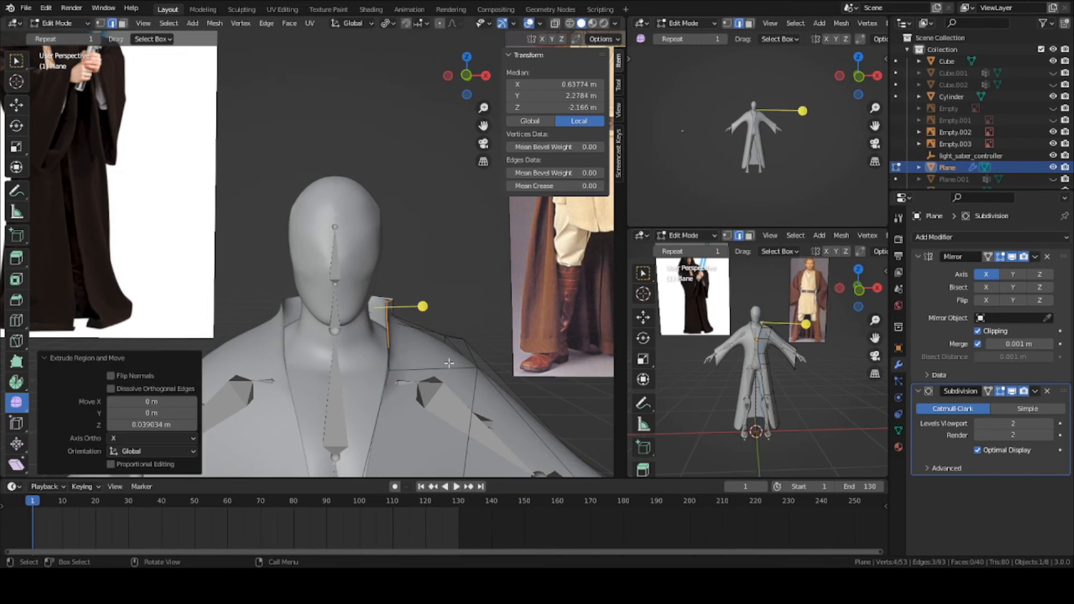
Step: Move the extruded collar edges outward along X, away from the neck
key(s)
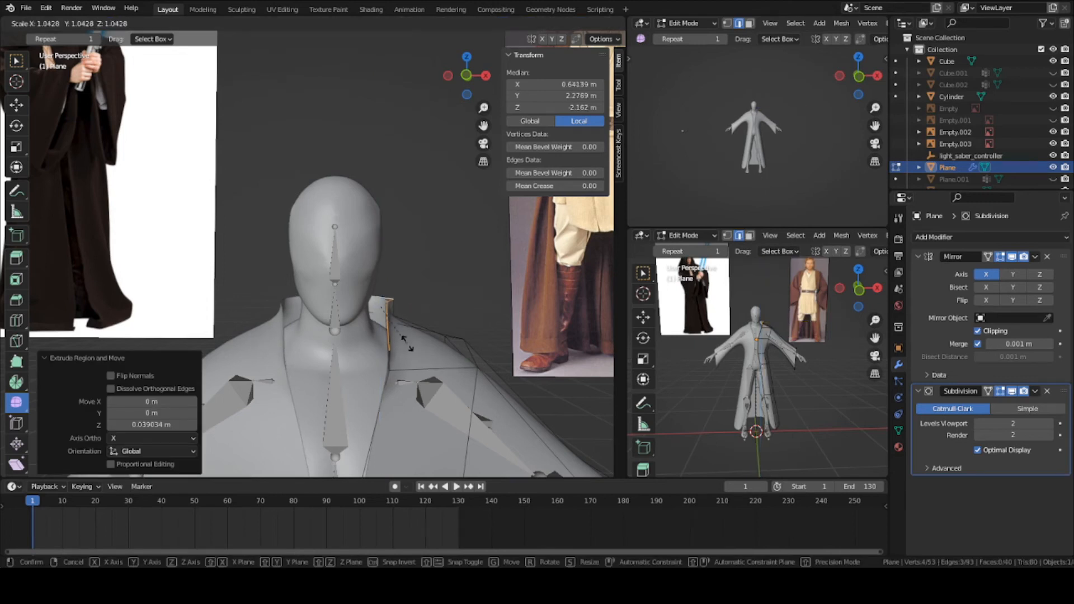
click(434, 337)
key(g)
key(x)
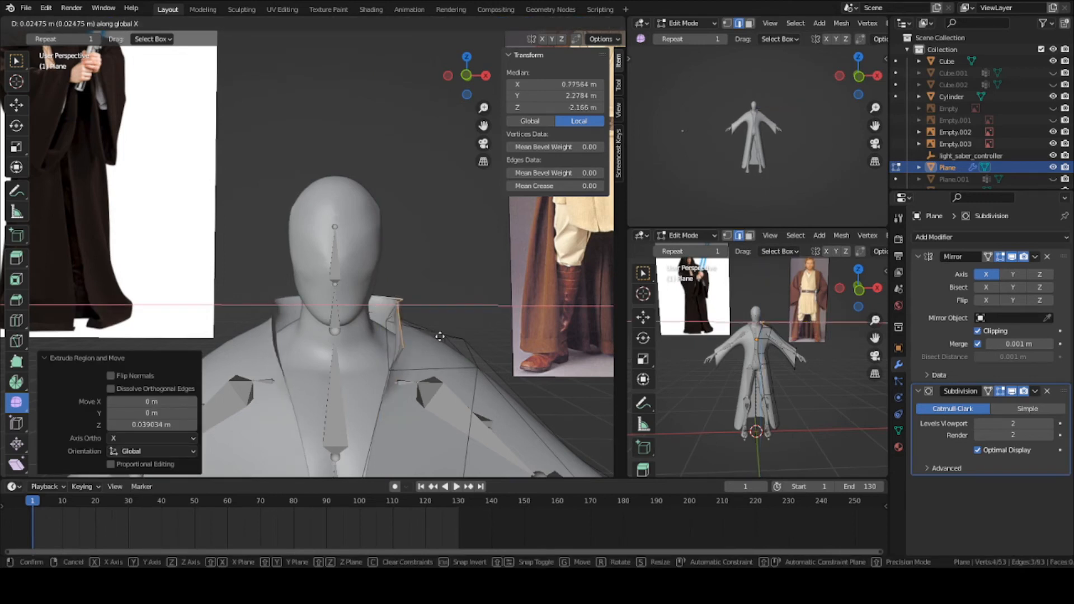
click(482, 335)
middle_drag(374, 339, 381, 392)
Step: Scale the outer collar edges along Y and shift them along Y to round the collar around the neck
key(s)
key(y)
click(491, 333)
key(g)
key(y)
click(503, 340)
key(s)
key(y)
click(511, 345)
Step: Adjust the height of the outer collar edges along Z and their depth along Y
key(g)
key(z)
click(488, 333)
key(g)
key(y)
click(491, 335)
Step: Move the collar's outer shoulder vertex about 0.046 m outward along X
key(1)
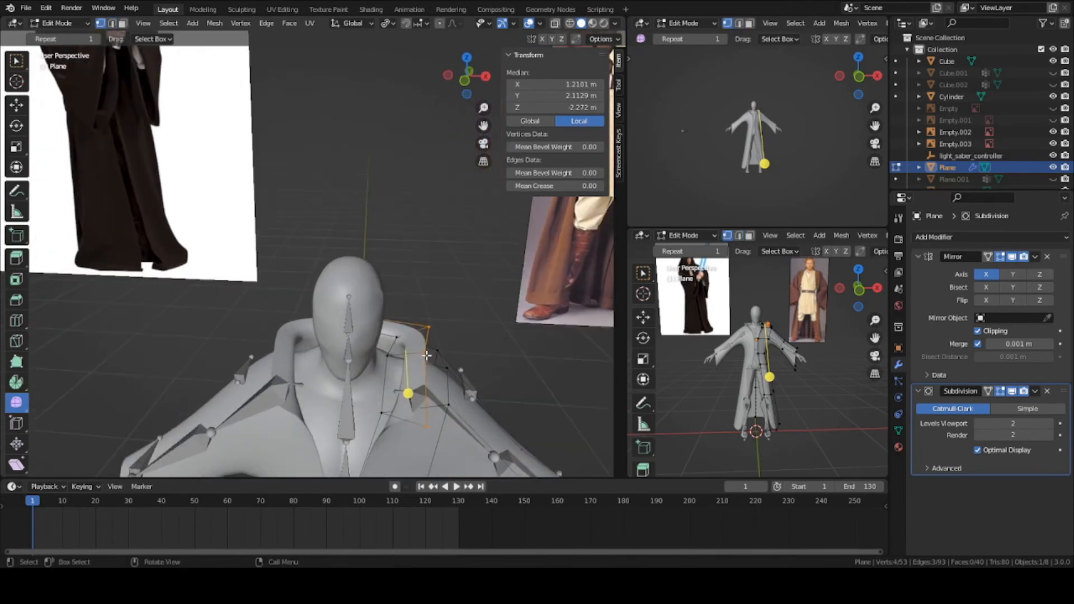
click(423, 354)
middle_drag(423, 354, 449, 384)
key(g)
key(x)
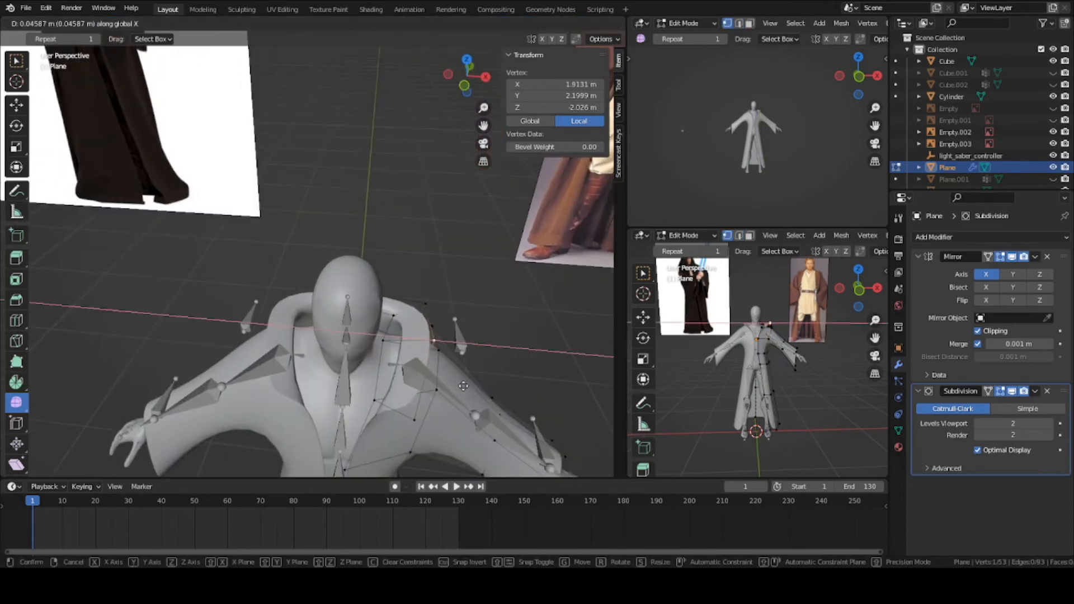
click(463, 386)
Step: Move the collar's inner shoulder vertex and its inner back vertex along X, the back one by about -0.045 m
click(386, 341)
key(g)
key(x)
click(405, 349)
click(393, 316)
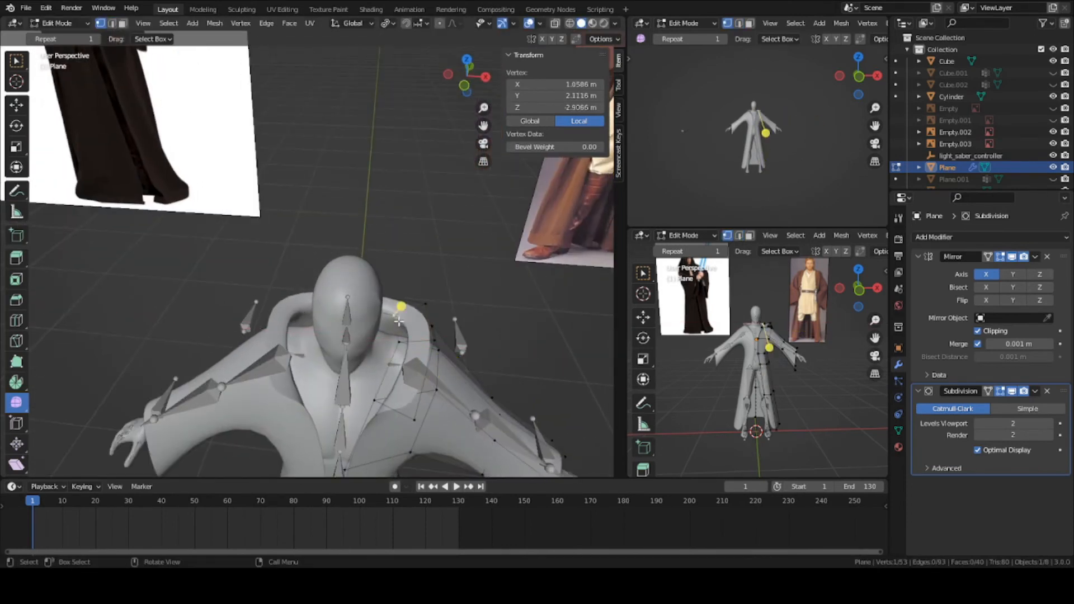
middle_drag(394, 316, 366, 305)
key(g)
key(x)
click(381, 341)
Step: Try moving an edge at the back of the collar along Y
key(2)
click(376, 316)
key(g)
key(y)
click(399, 343)
middle_drag(399, 342, 436, 421)
click(413, 407)
click(423, 414)
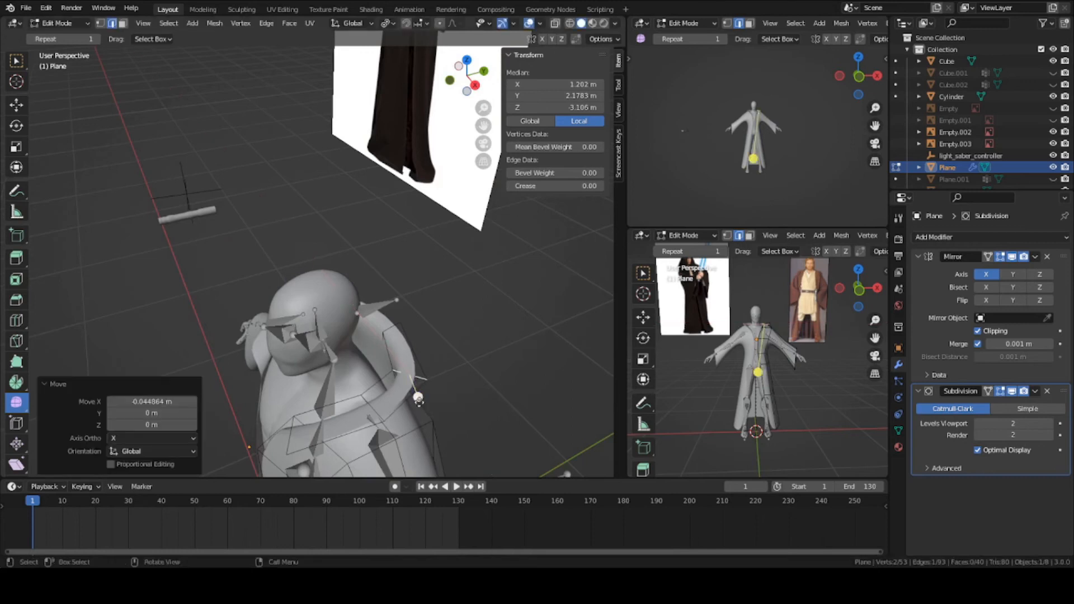
middle_drag(424, 414, 444, 429)
Step: Select the collar's outer edge loop, save the file, and extrude the loop about 0.35 m up along Z for the hood
key(a)
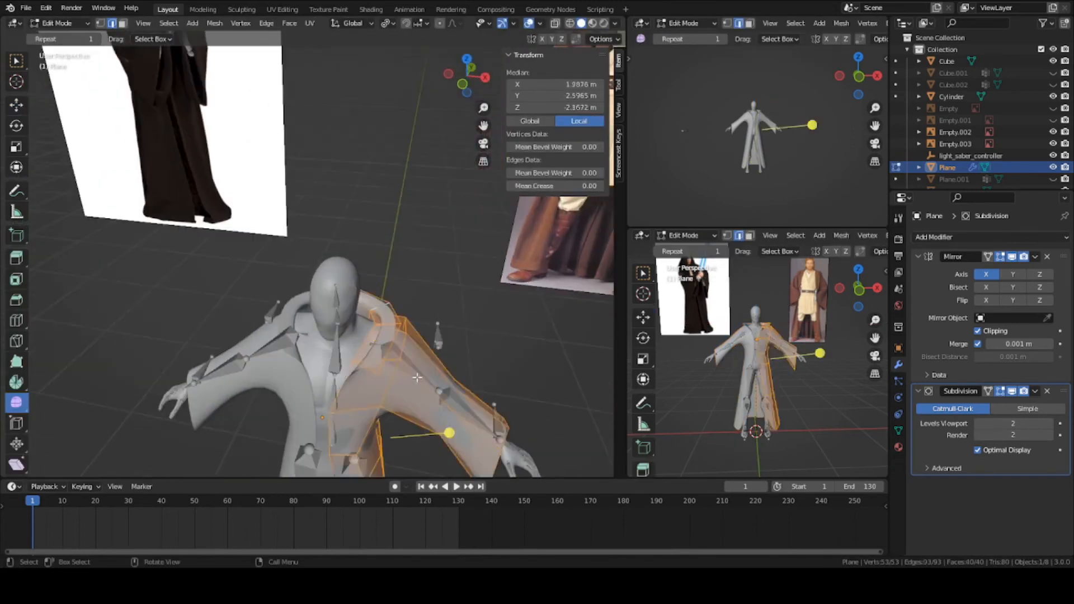
key(alt+a)
alt+click(392, 345)
scroll(395, 348, up, 1)
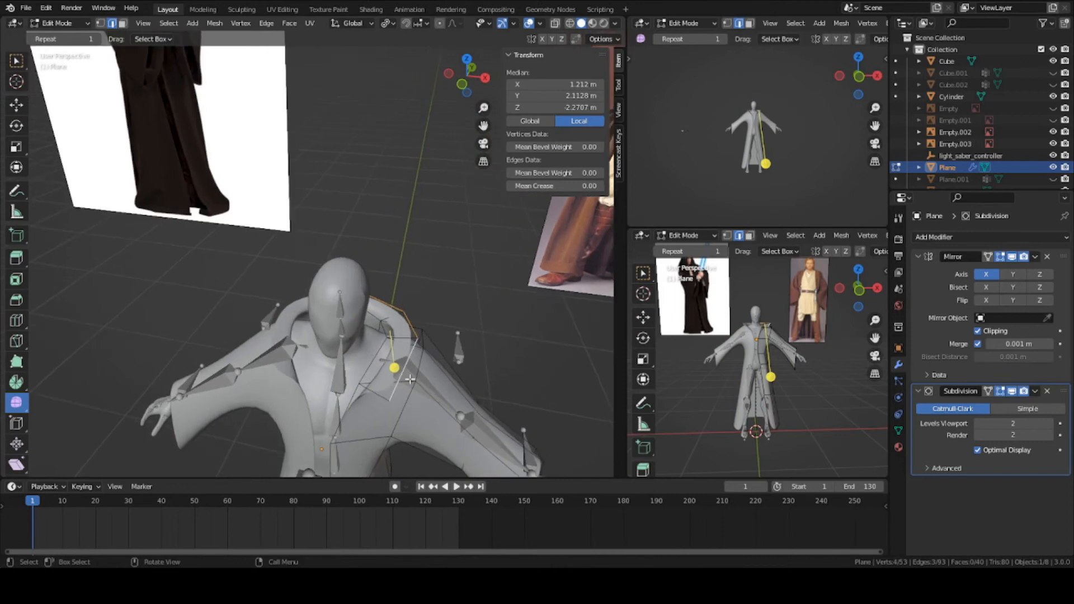
middle_drag(410, 379, 461, 406)
key(ctrl+s)
key(g)
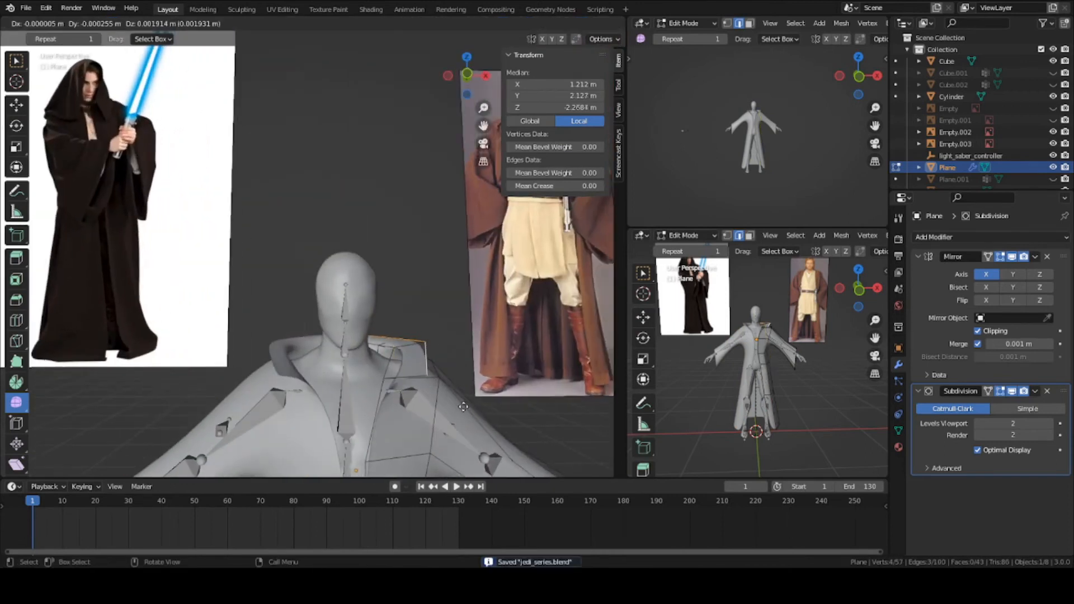
key(z)
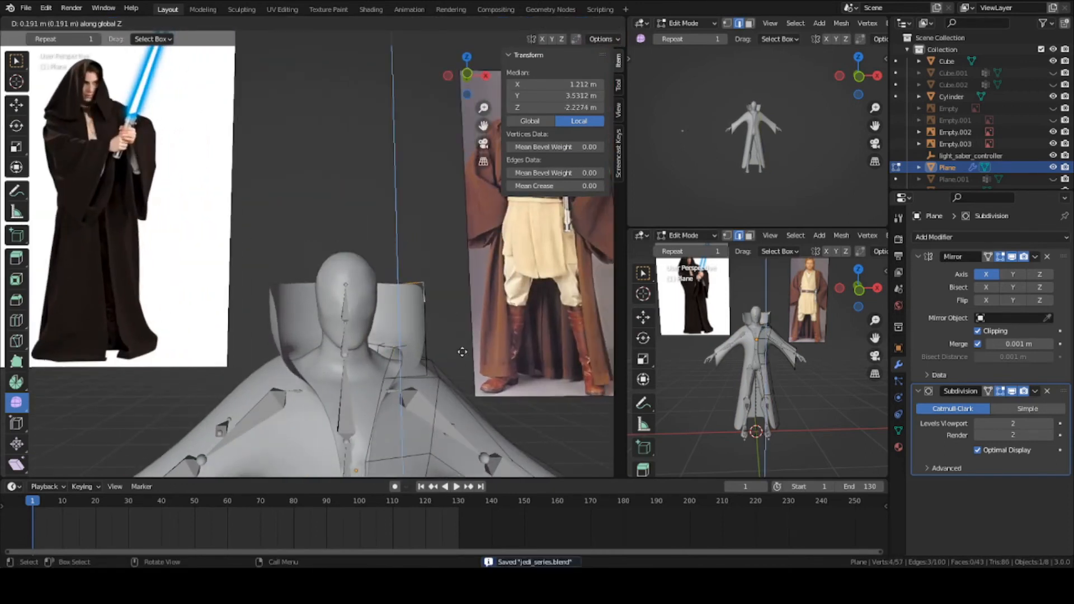
click(451, 302)
Step: Move the hood's top loop about 0.158 m inward along X above the head
key(g)
key(x)
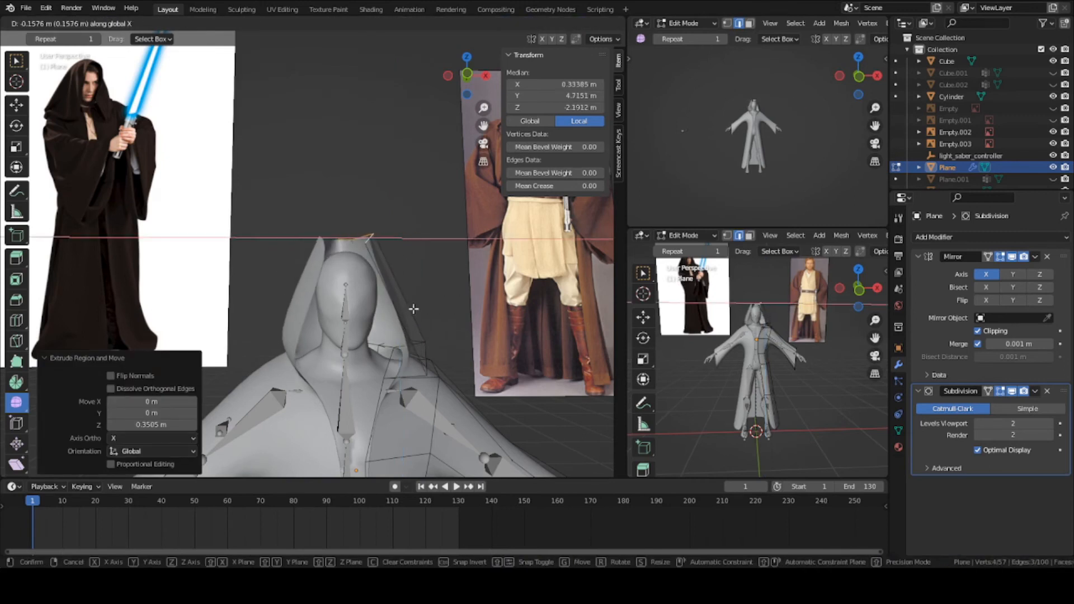
click(414, 309)
Step: Try moving the hood's top loop further along X to the centre line, and undo that move
middle_drag(422, 319, 291, 305)
key(g)
key(x)
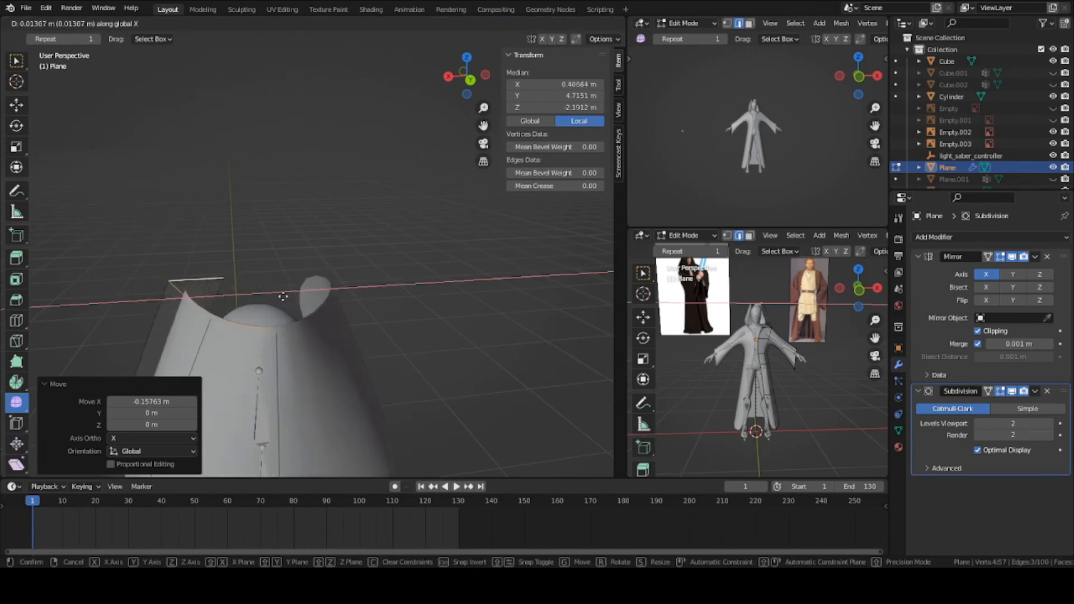
click(397, 299)
middle_drag(398, 300, 391, 375)
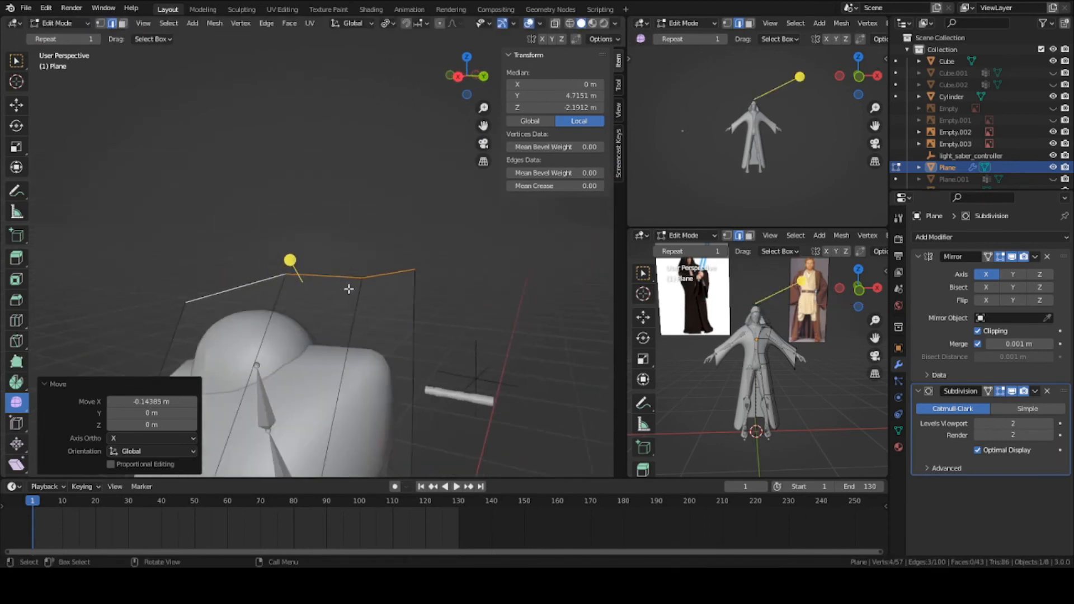
middle_drag(349, 289, 284, 322)
key(ctrl+z)
key(ctrl+z)
Step: Lower the hood's top loop about 0.046 m along Z and slide its rear centre vertex by a factor of about 0.055
key(g)
key(z)
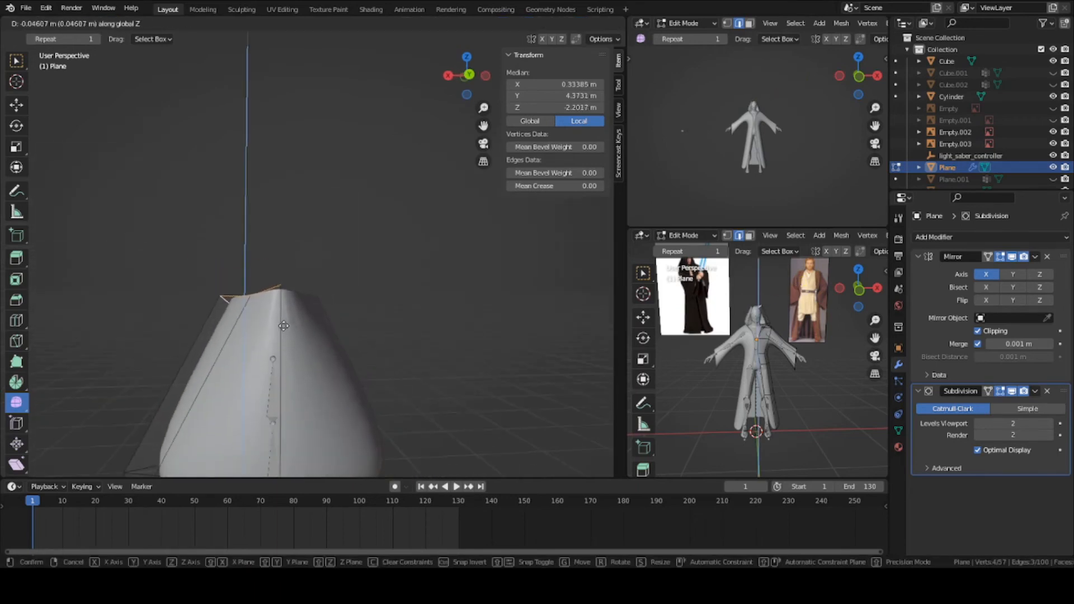
click(284, 323)
key(1)
click(289, 283)
key(g)
key(g)
click(288, 294)
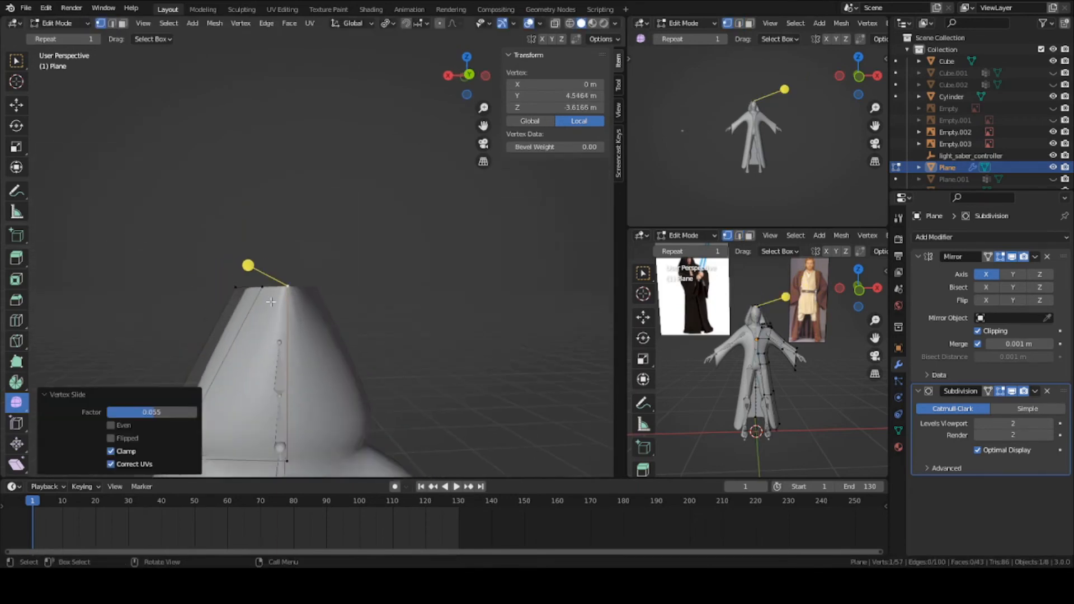
Step: Move an edge of the hood's top opening along Y
middle_drag(288, 294, 434, 364)
key(2)
click(376, 289)
key(g)
key(y)
click(363, 309)
Step: Select the hood's whole top edge loop and scale it along Z
click(306, 287)
key(a)
key(a)
alt+click(302, 288)
key(s)
key(z)
click(357, 299)
Step: Move the hood's top loop along Z, and about 0.017 m along Y
key(g)
key(z)
click(369, 317)
key(g)
key(y)
click(359, 325)
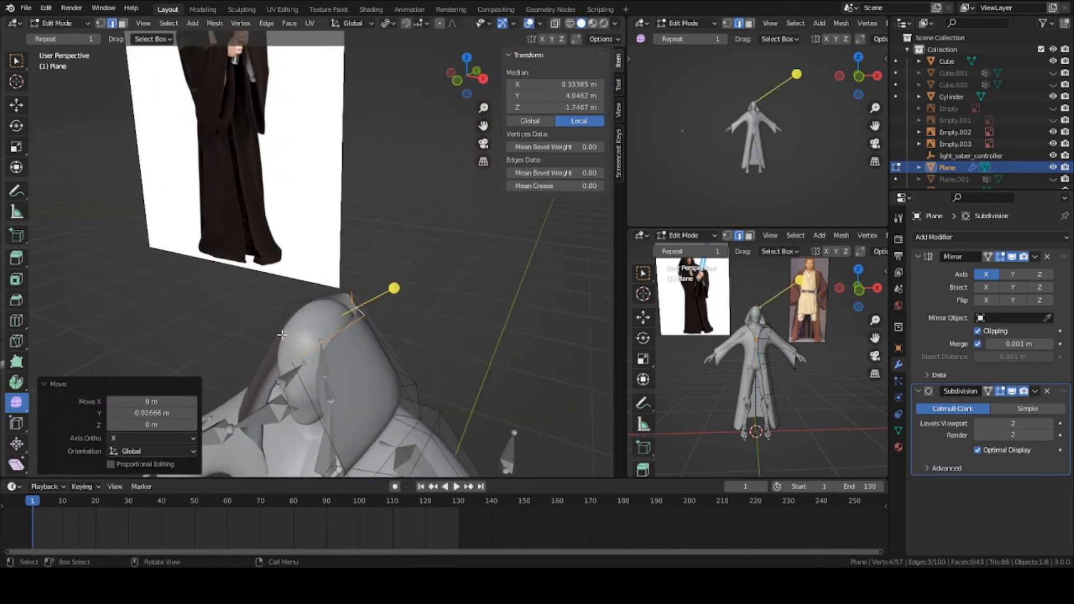
Step: Extrude the hood's upper side edge about 0.232 m inward along X to the mirror centre line
middle_drag(282, 335, 381, 375)
click(353, 342)
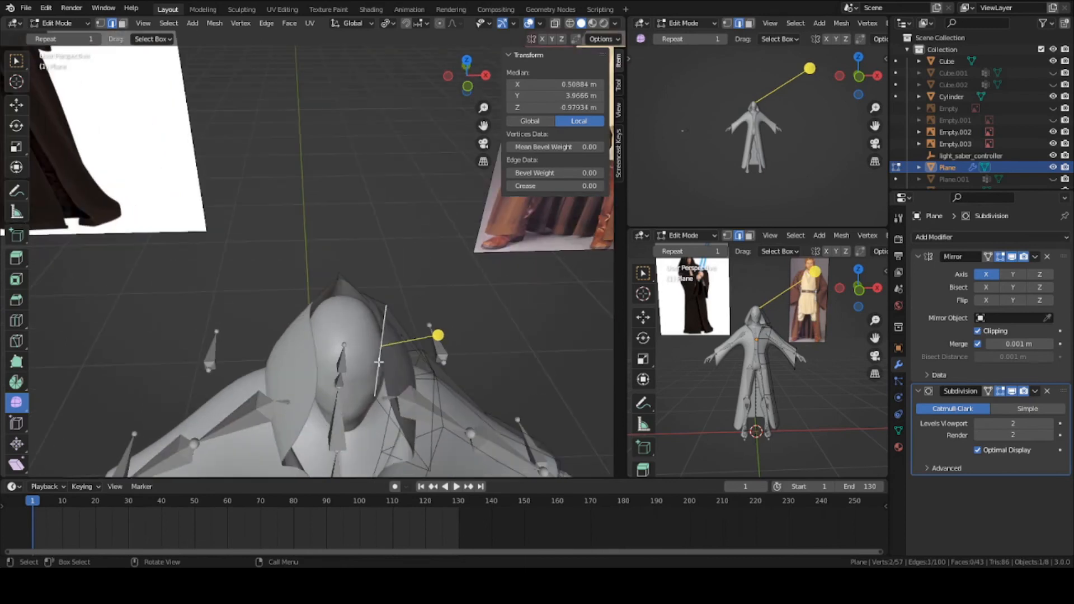
key(e)
key(x)
click(352, 362)
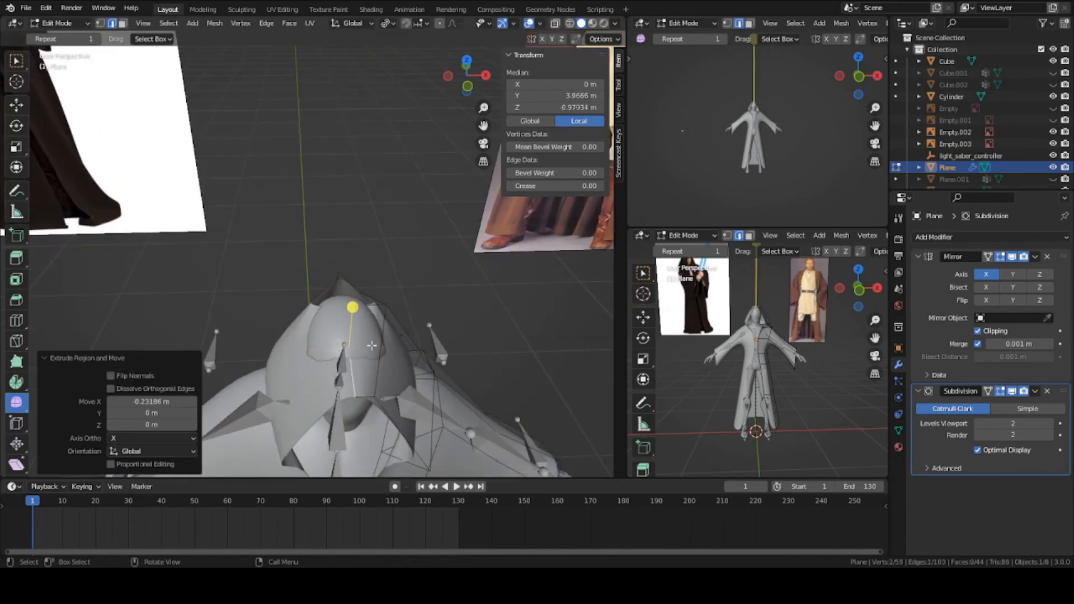
Step: Move the hood's newly extruded centre edge along Z and slide an upper hood vertex along its adjoining edge
middle_drag(372, 346, 327, 365)
key(g)
key(z)
click(395, 346)
key(1)
click(335, 360)
key(g)
key(g)
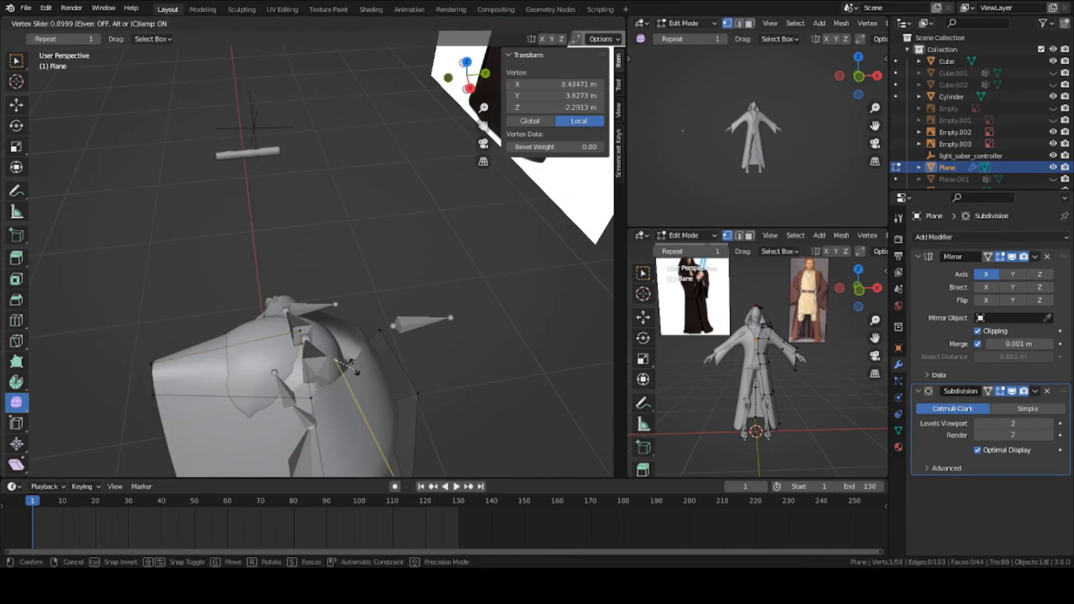
click(351, 367)
Step: Fill the gap at the crown of the hood with a face between two opposing edges
key(2)
click(374, 344)
middle_drag(374, 343, 356, 311)
shift+click(288, 351)
key(f)
key(1)
Step: Select the face at the hood's crown and move it along Z
click(317, 354)
key(3)
click(301, 285)
key(g)
key(z)
click(306, 288)
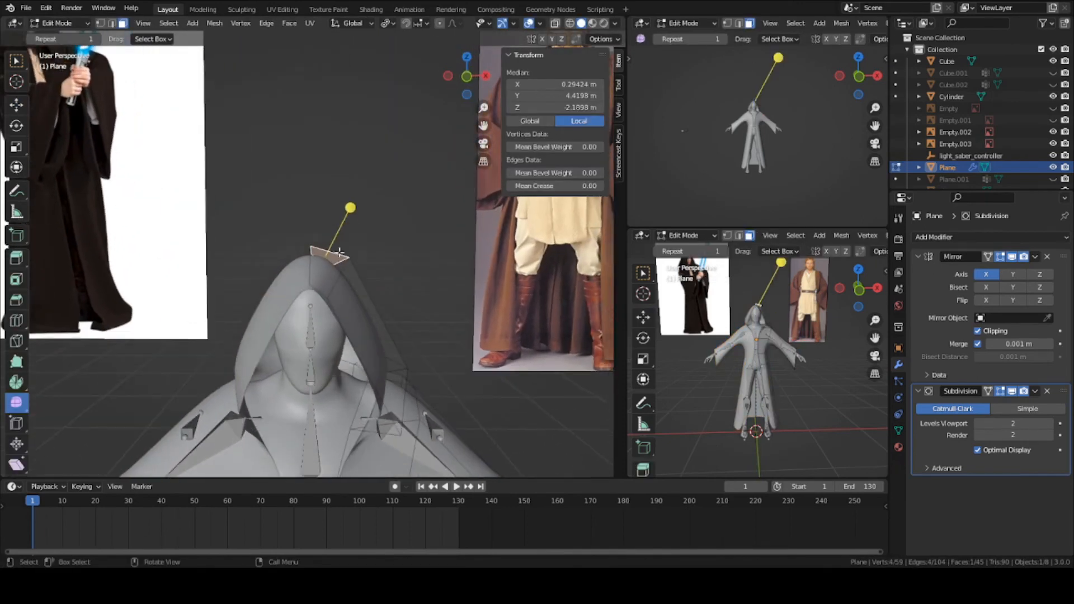
Step: Move the hood opening's upper side vertex outward and down, and lower its front centre vertex by about 0.023 m
middle_drag(339, 253, 320, 254)
key(1)
click(336, 292)
middle_drag(335, 292, 356, 303)
key(g)
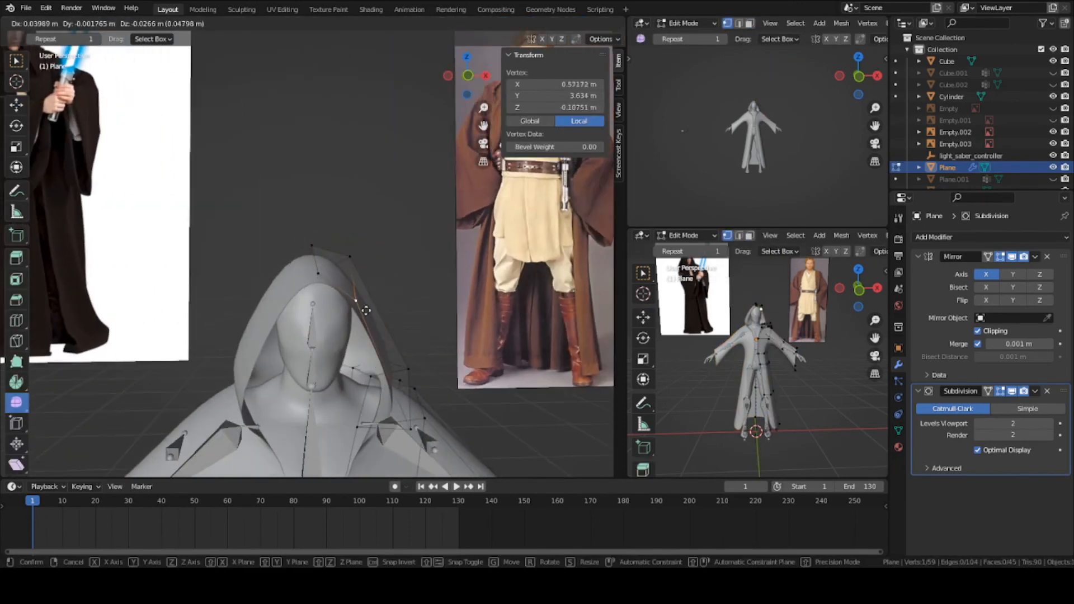
click(356, 306)
key(g)
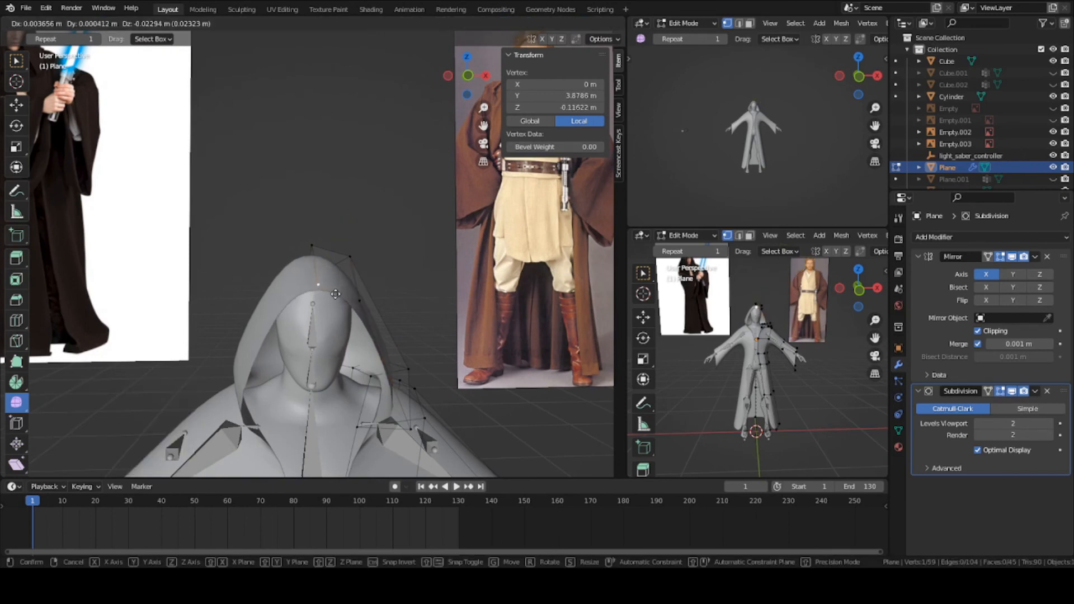
click(337, 299)
Step: Add a loop cut to the side of the hood and adjust its position, first along X and again freely
middle_drag(337, 300, 284, 272)
key(ctrl+r)
click(369, 307)
click(373, 302)
key(g)
key(x)
click(390, 295)
key(Tab)
key(Tab)
key(g)
click(293, 297)
Step: Add a centred loop cut to the hood and reposition a selected part near the crown
key(ctrl+r)
right_click(282, 286)
click(307, 250)
key(g)
click(271, 268)
Step: Select a single vertex of the hood and move it to refine the hood's shape
key(1)
click(316, 314)
key(g)
middle_drag(315, 314, 518, 279)
click(268, 313)
Step: Return to Object Mode and save the jedi_series.blend file
key(Tab)
scroll(268, 313, down, 2)
key(ctrl+s)
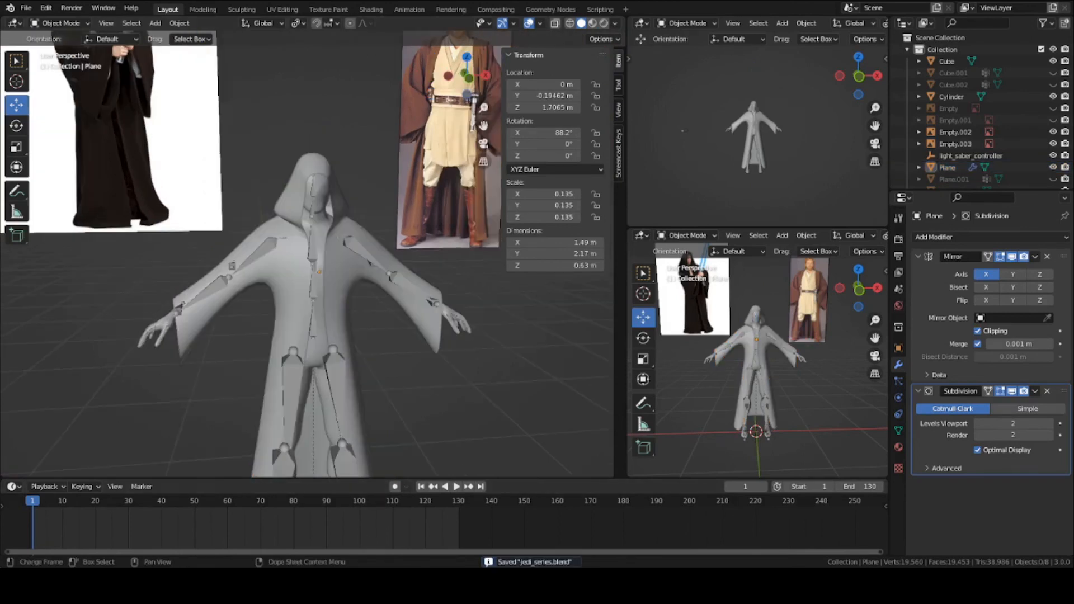
Step: Select the robe and give it a new material named robes.001
click(350, 278)
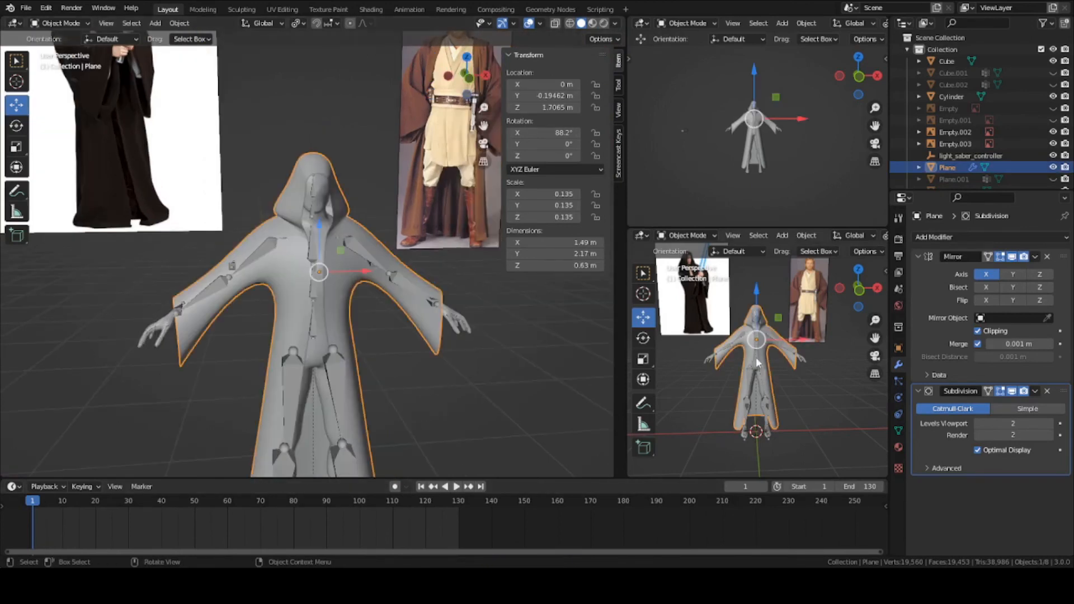
click(900, 448)
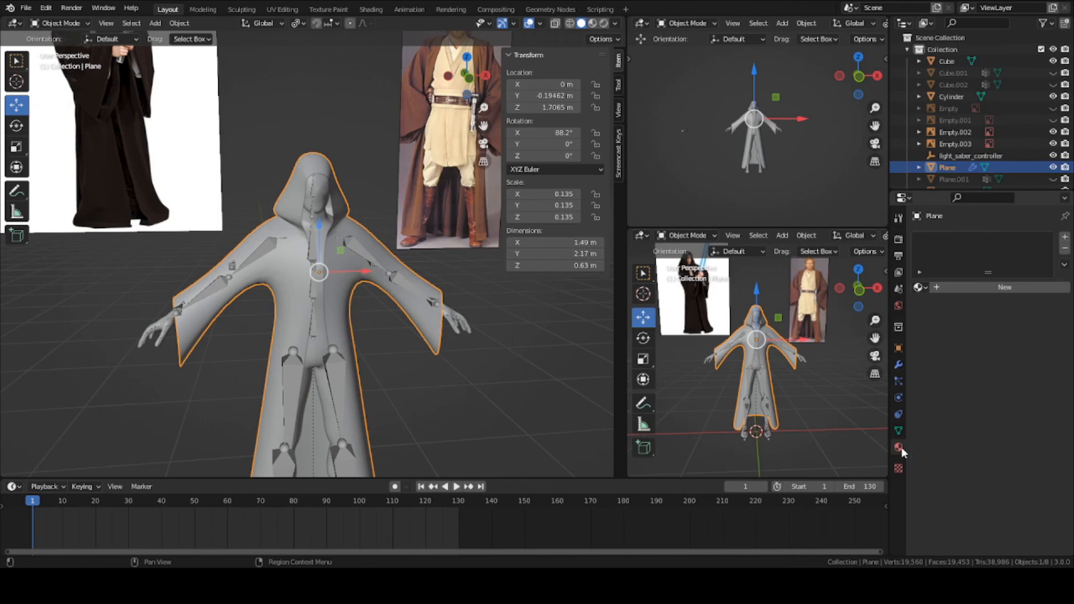
click(968, 287)
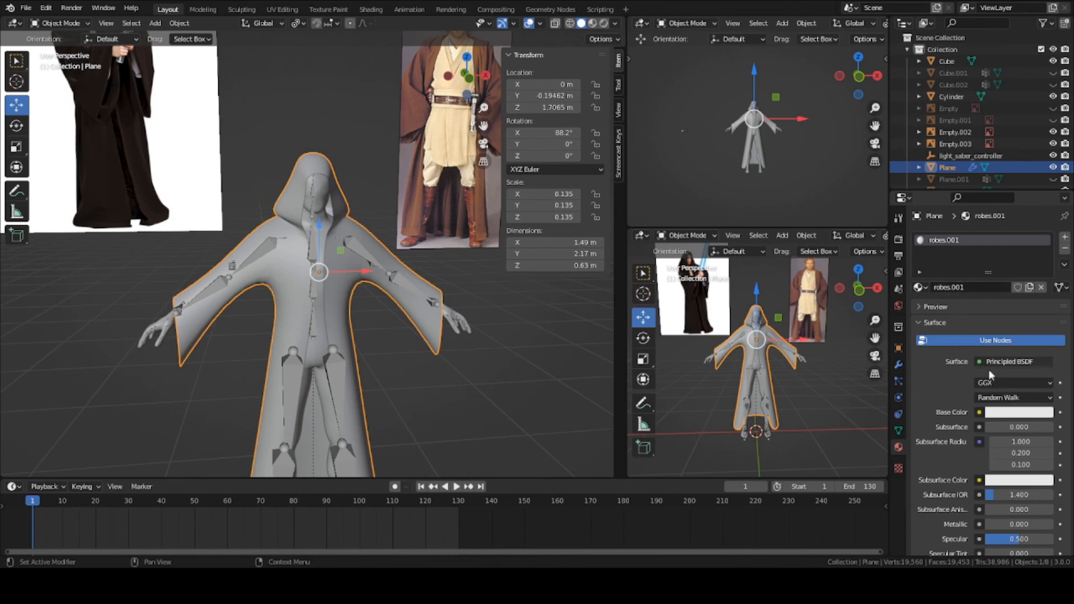
Step: Set the material's base colour to light orange (H 0.081, S 0.851, V 0.800) and show the viewport in Material Preview shading
click(1006, 412)
drag(990, 298, 978, 304)
key(z)
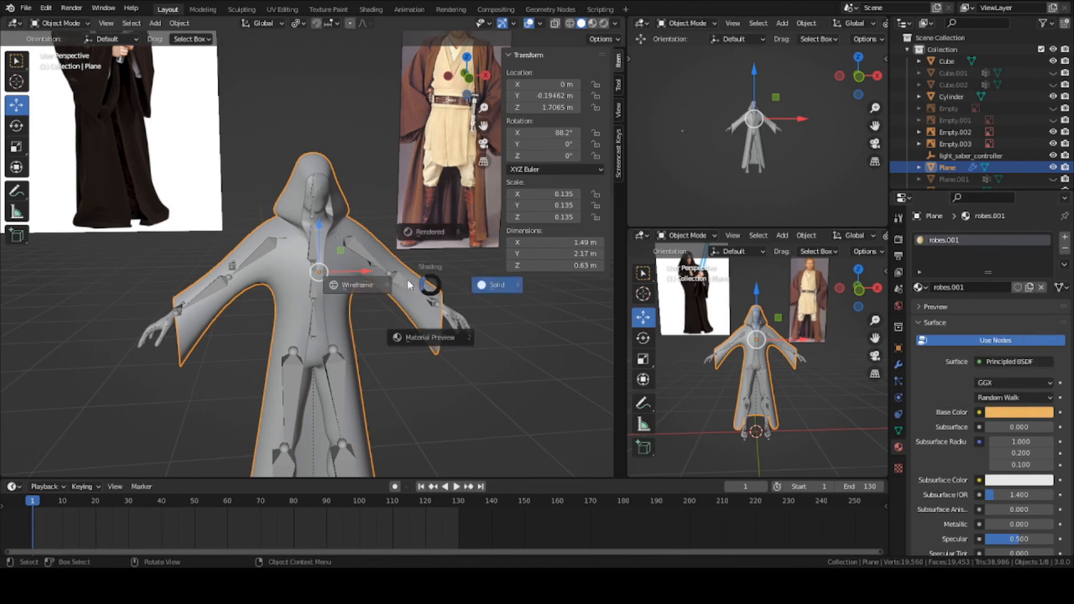
click(413, 331)
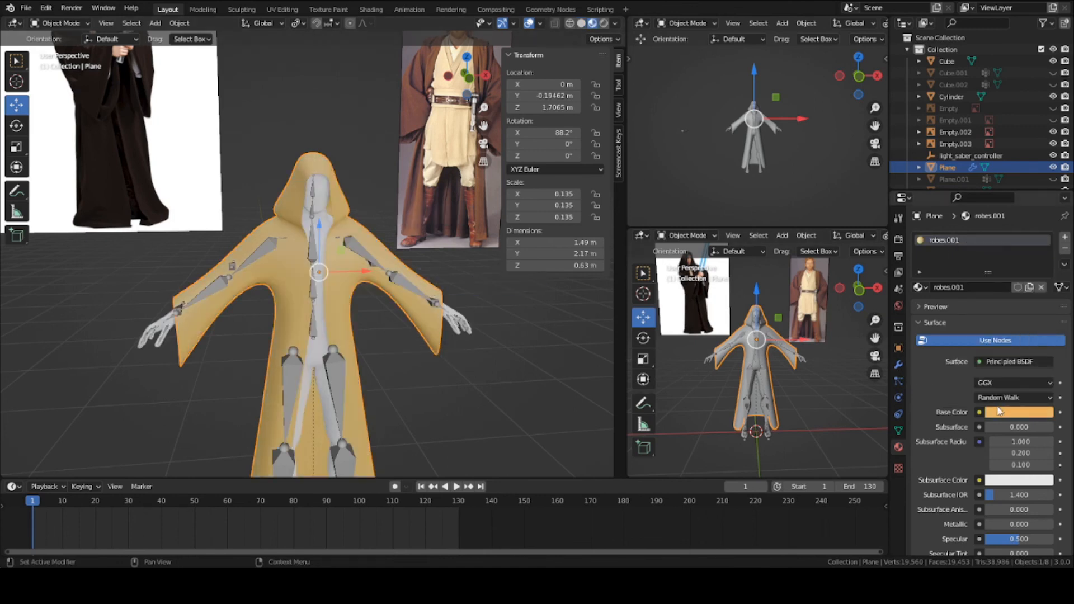
Step: Change the robe material's base colour to a dark brown with H 0.083, S 0.936 and V 0.091
click(1006, 415)
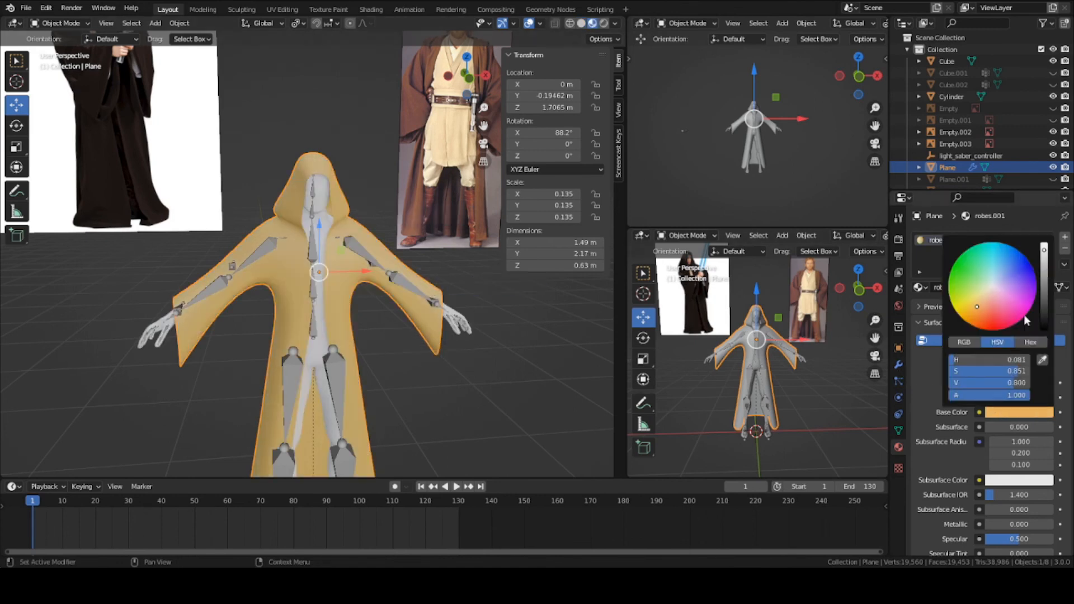
drag(1043, 312, 1043, 331)
middle_drag(404, 253, 328, 216)
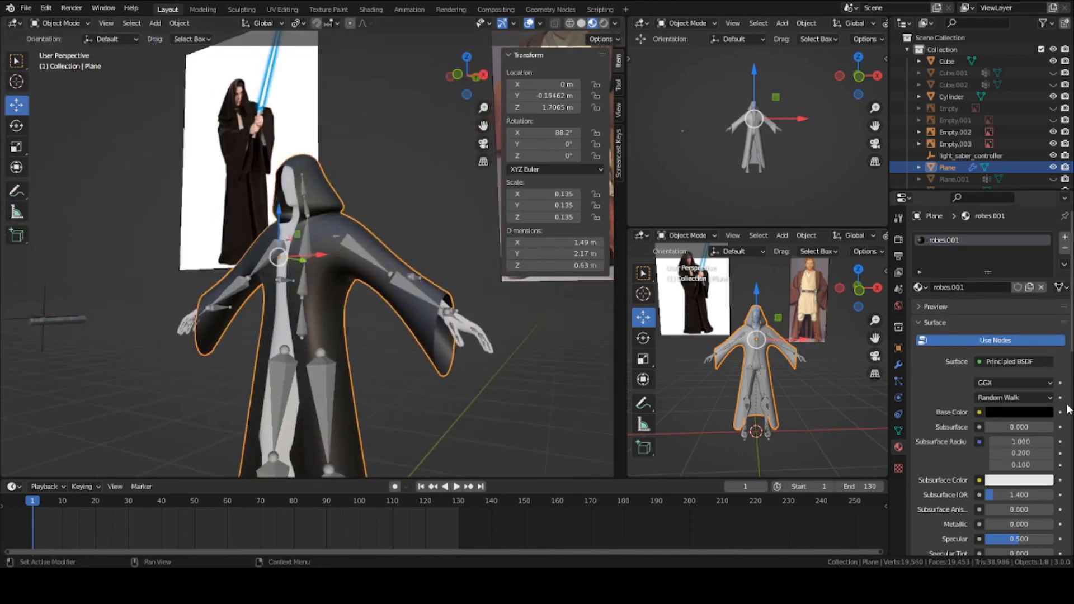
click(999, 412)
drag(1046, 312, 1043, 301)
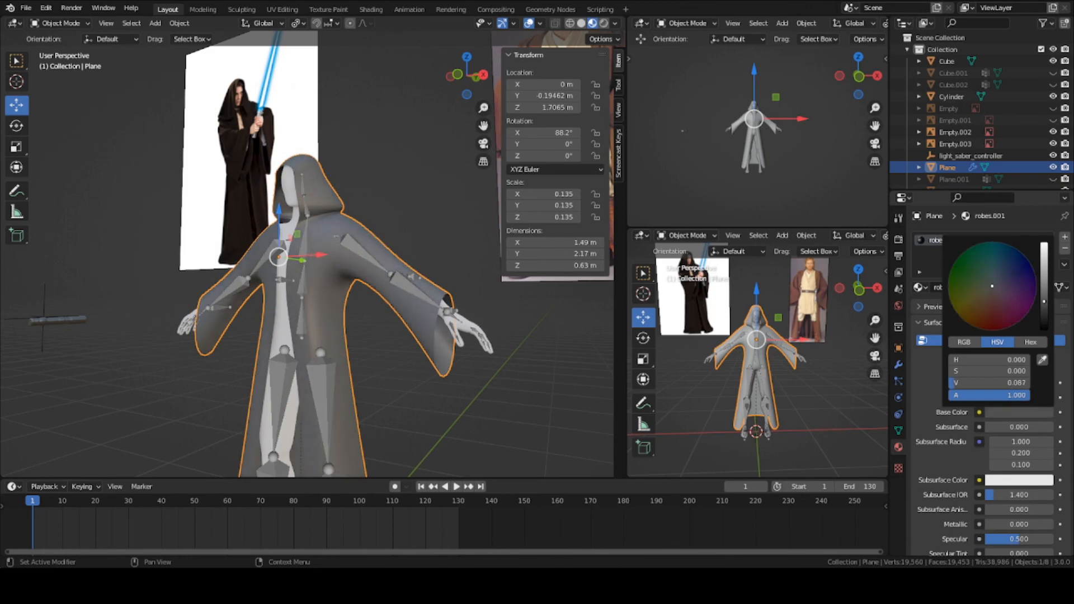
click(972, 310)
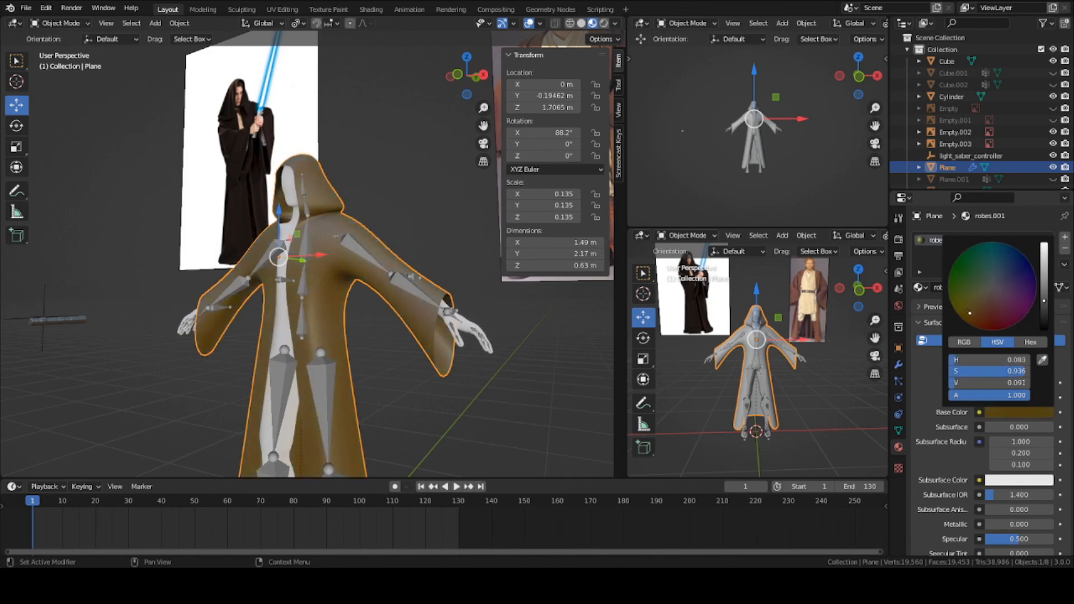
Step: Set the robe material's roughness to 1.000
scroll(983, 523, down, 5)
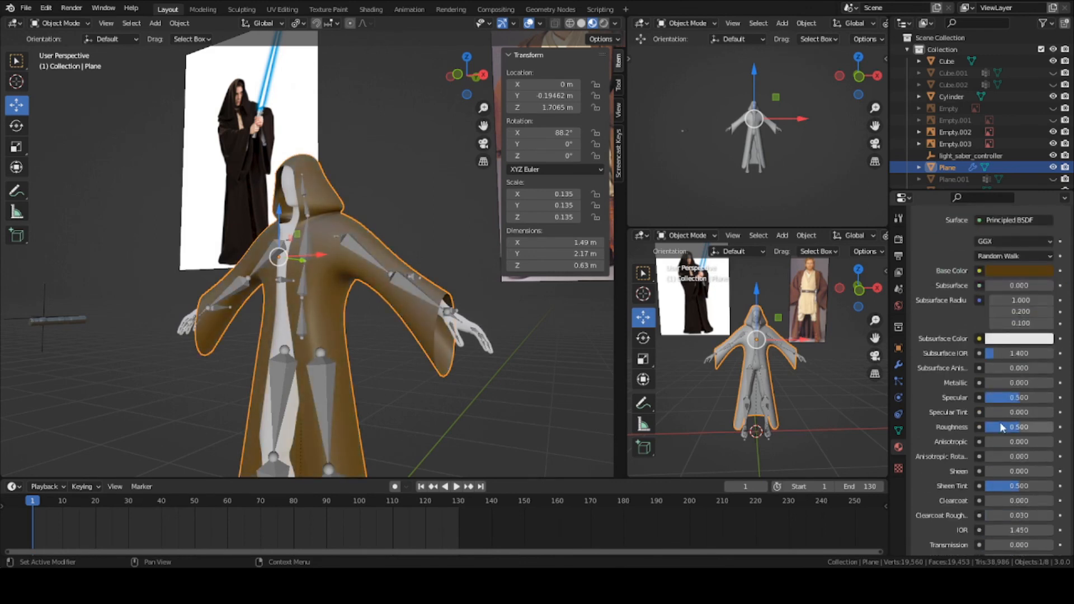
drag(1018, 427, 1051, 427)
mouse_move(440, 378)
middle_down()
mouse_move(470, 381)
mouse_move(450, 388)
middle_up()
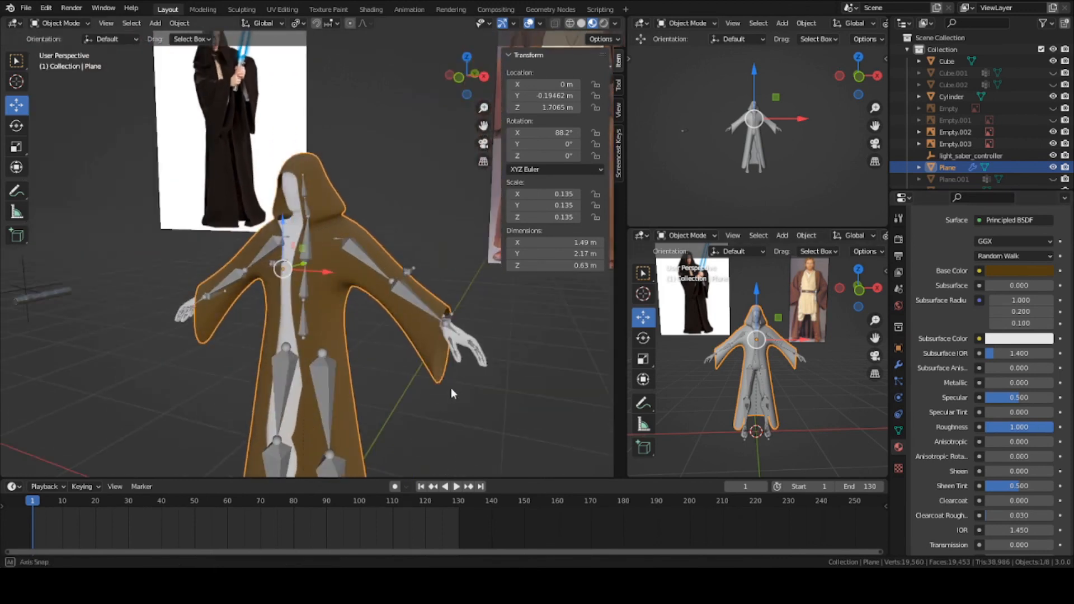
Step: Darken the robe's brown base colour to about H 0.094, S 0.871 and V 0.061, matching the robed reference image
scroll(985, 358, up, 3)
click(1006, 342)
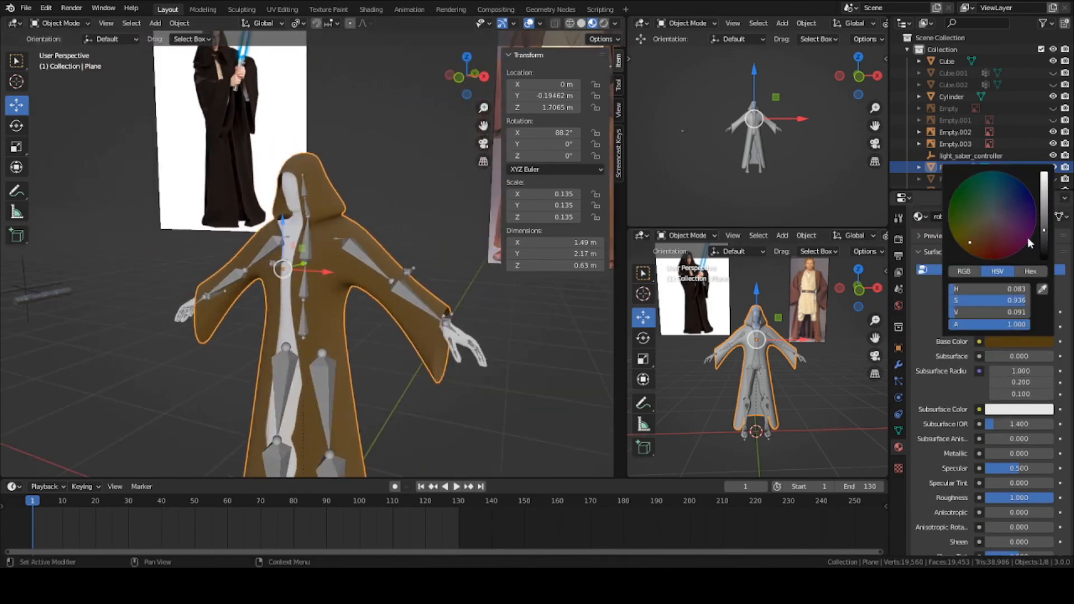
drag(1044, 235, 1044, 240)
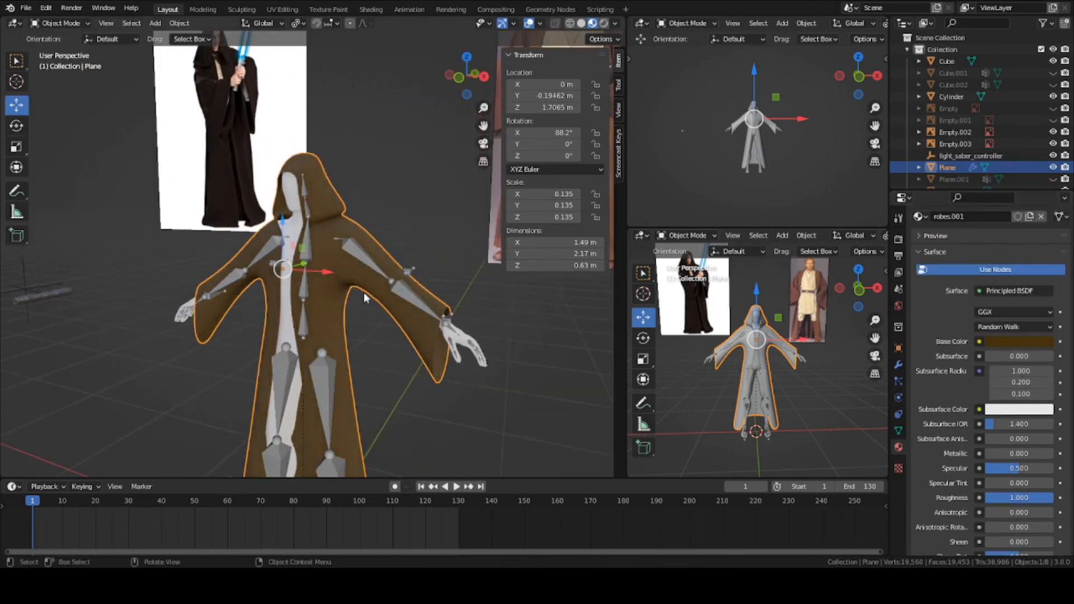
middle_drag(363, 292, 402, 196)
middle_drag(415, 281, 447, 291)
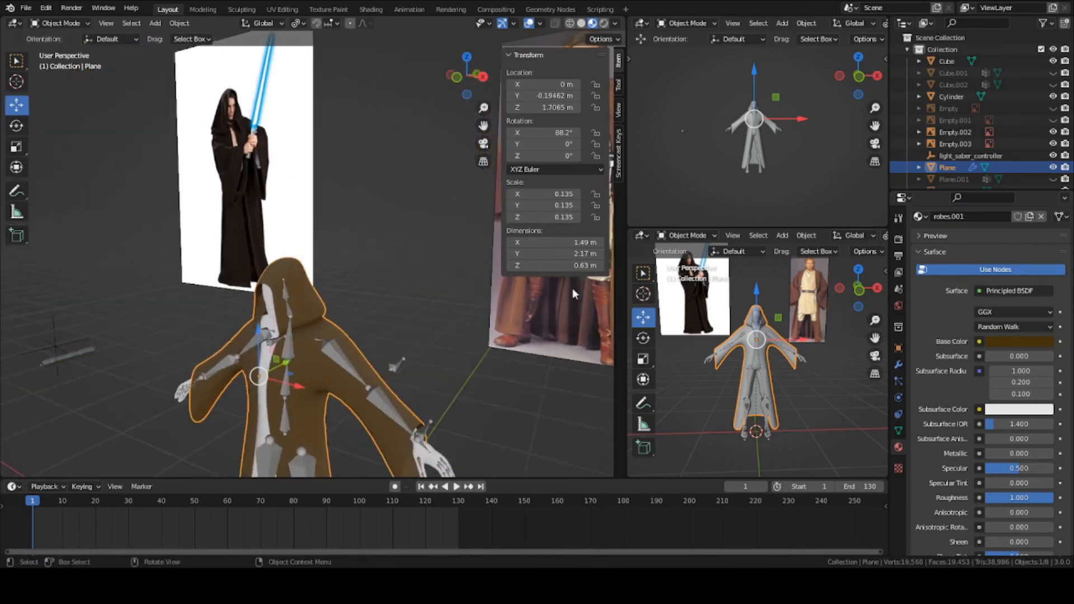
click(1002, 342)
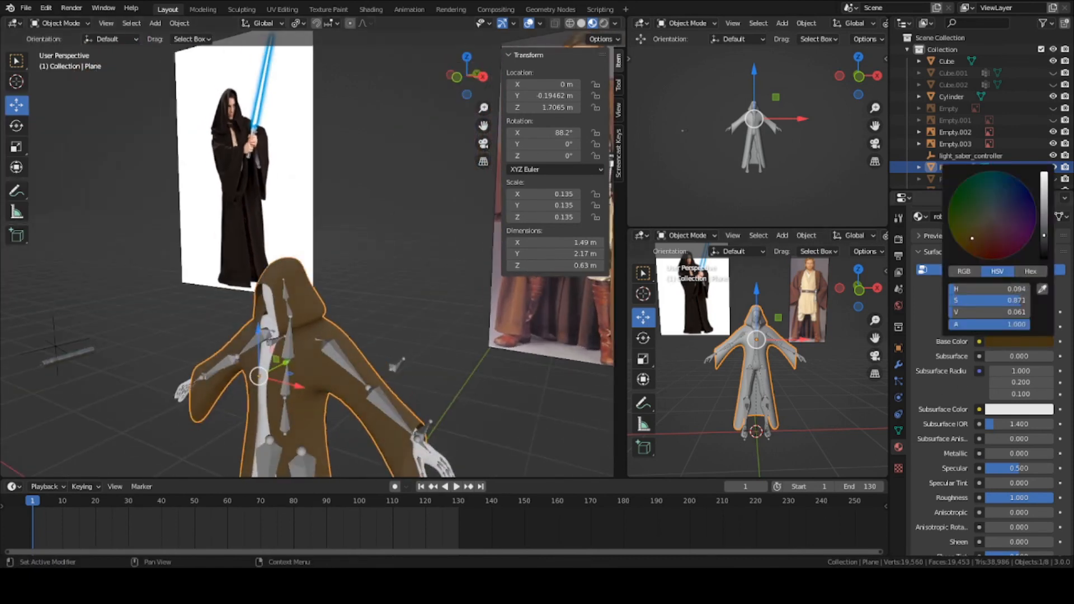
Step: Hide the reference images Empty.002 and Empty.003 and save the file
click(392, 369)
mouse_move(352, 363)
middle_down()
mouse_move(446, 359)
mouse_move(368, 370)
middle_up()
scroll(358, 358, down, 2)
key(ctrl+s)
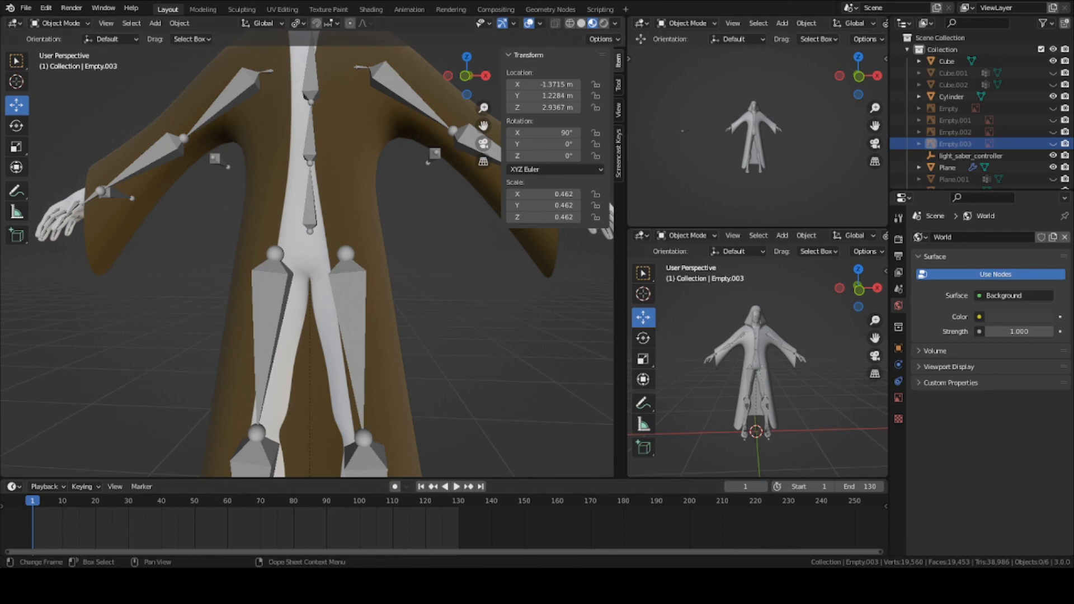
scroll(297, 287, down, 4)
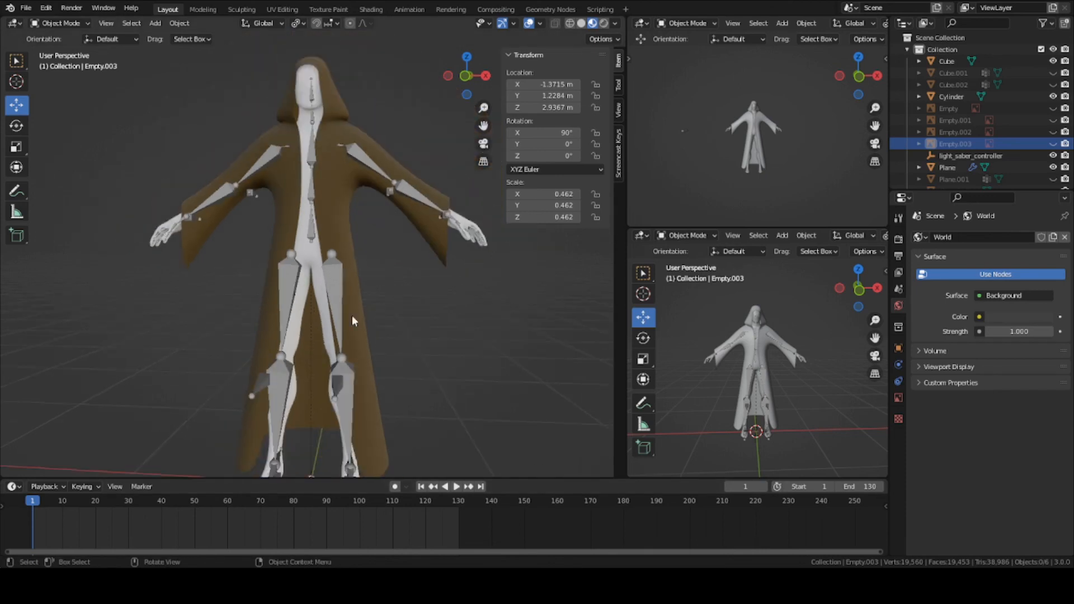